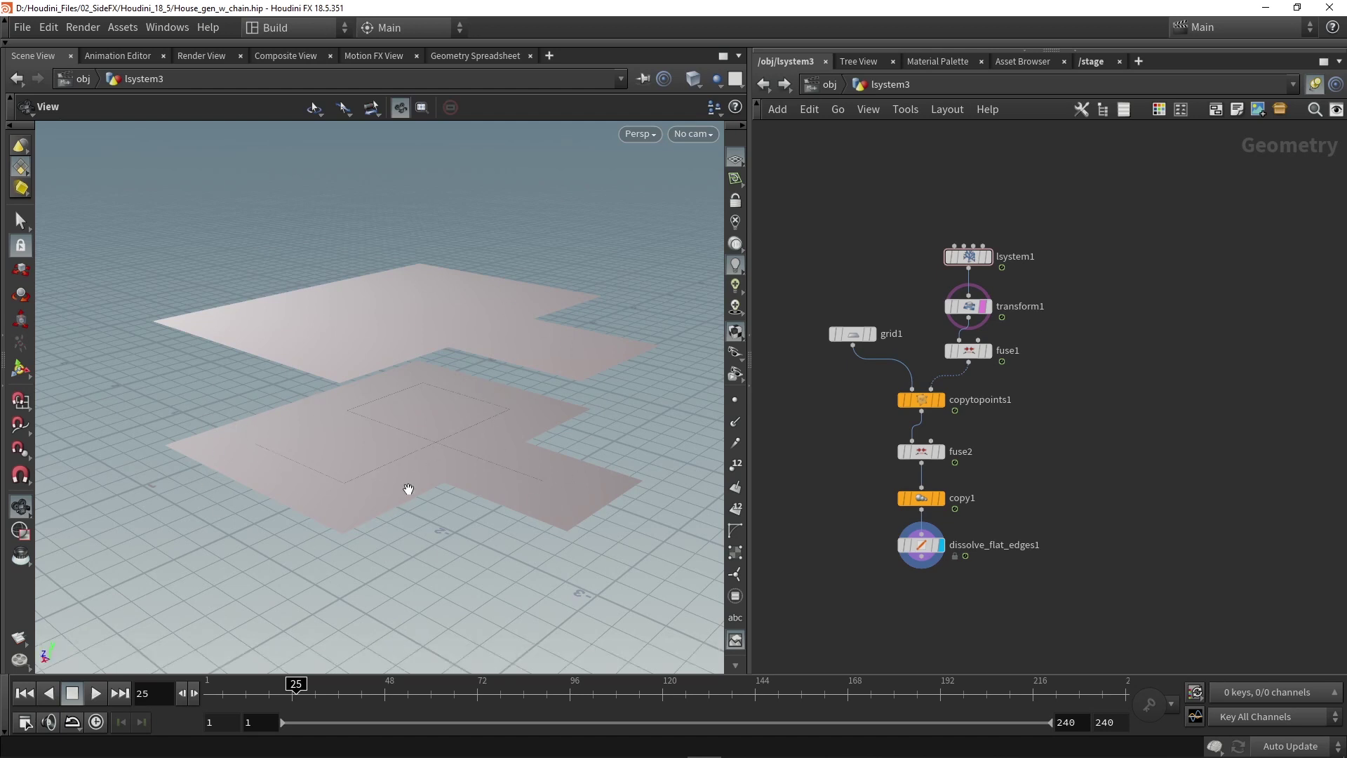
Step: Open the lsystem1 parameters and scrub the timeline to examine the footprint variations driven by the $F random seed
drag(416, 410, 454, 445)
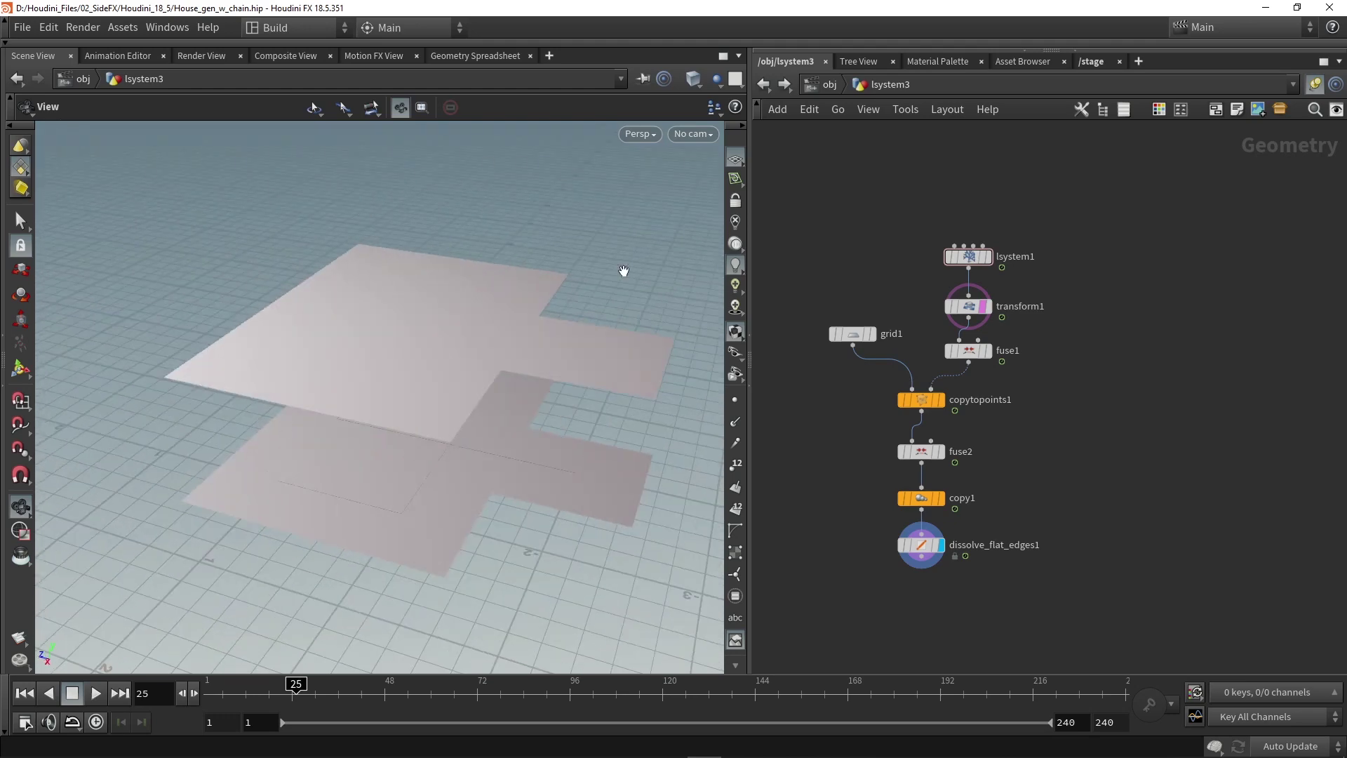
drag(622, 273, 562, 390)
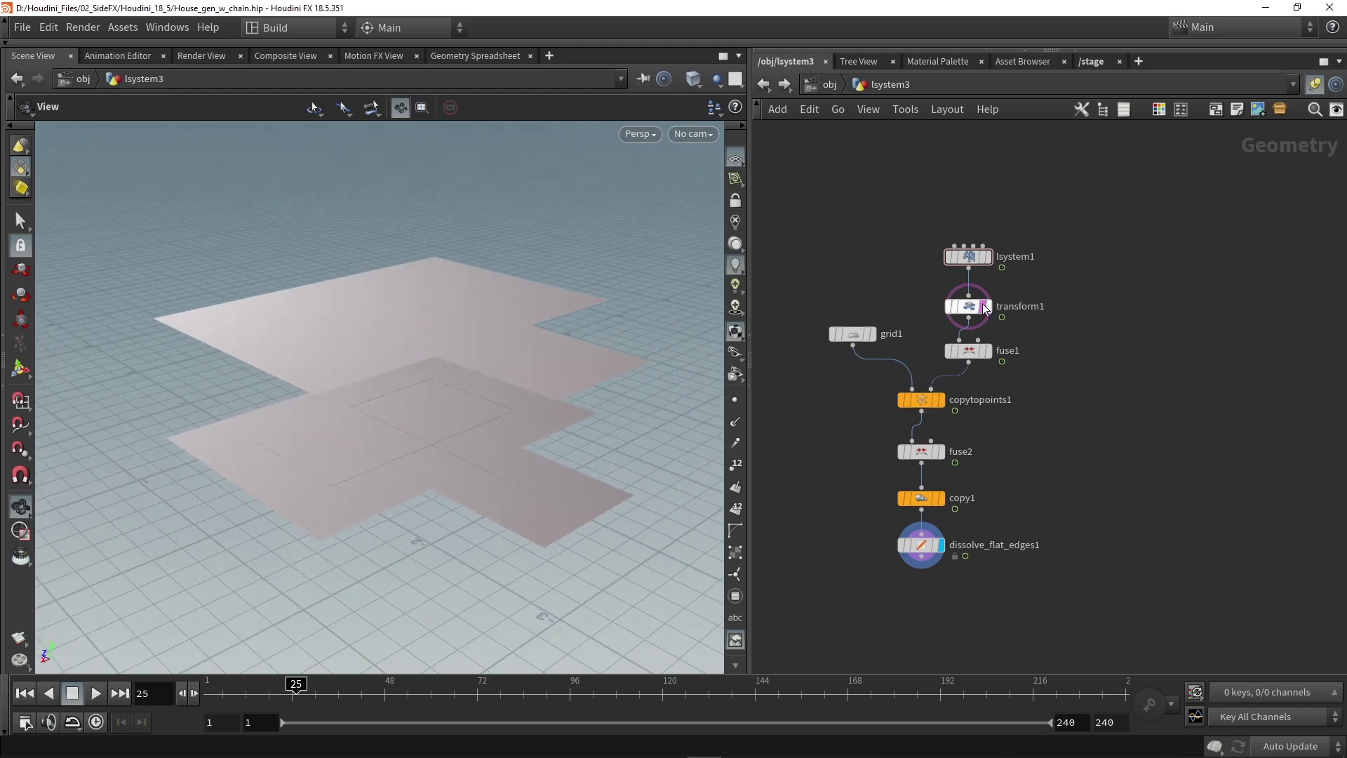
key(p)
click(977, 257)
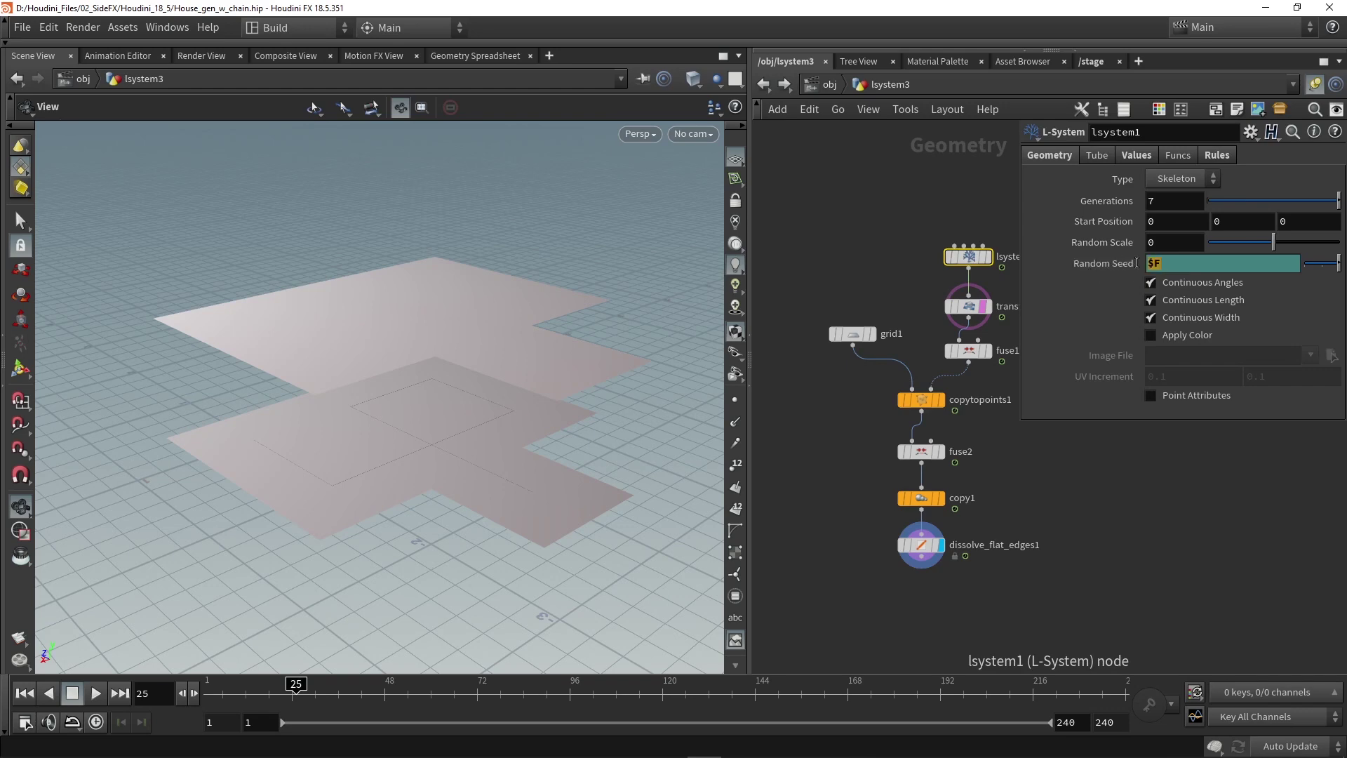
drag(296, 684, 327, 677)
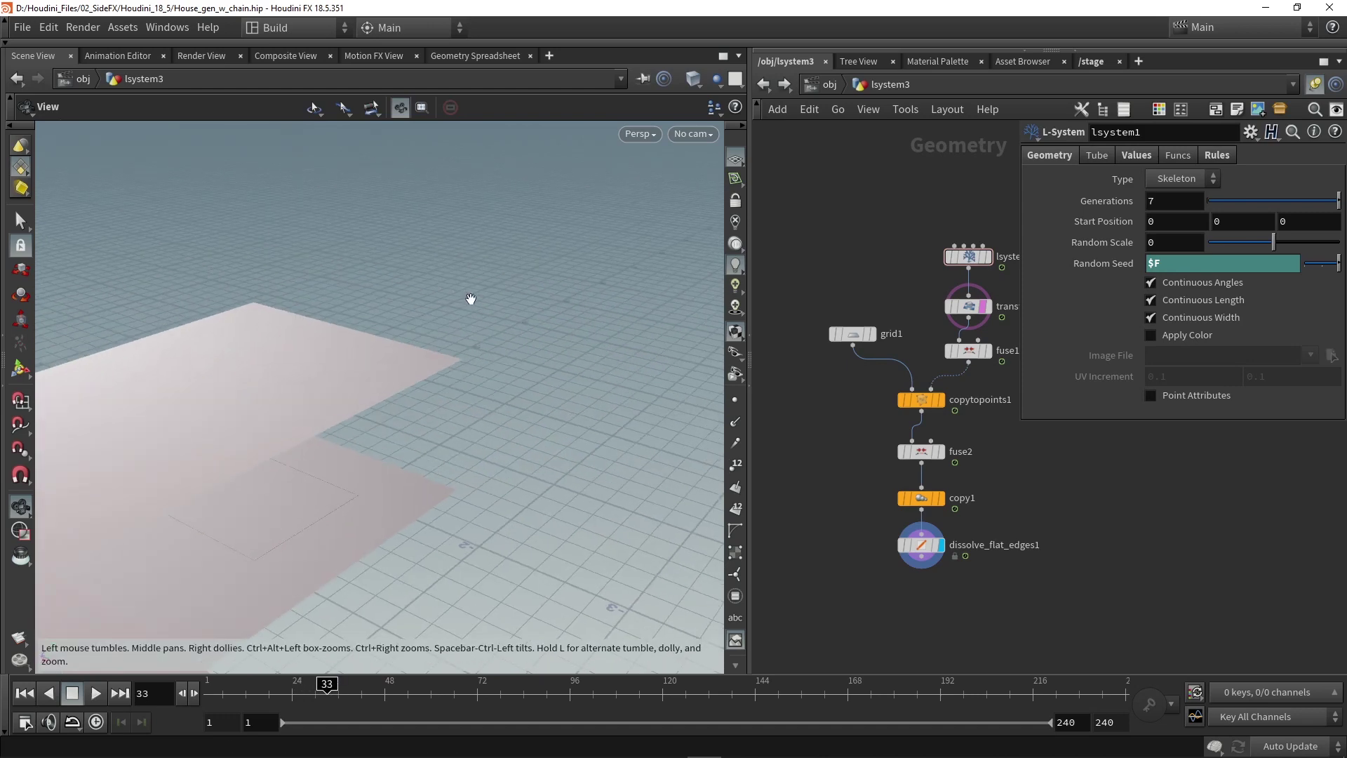
drag(469, 300, 473, 387)
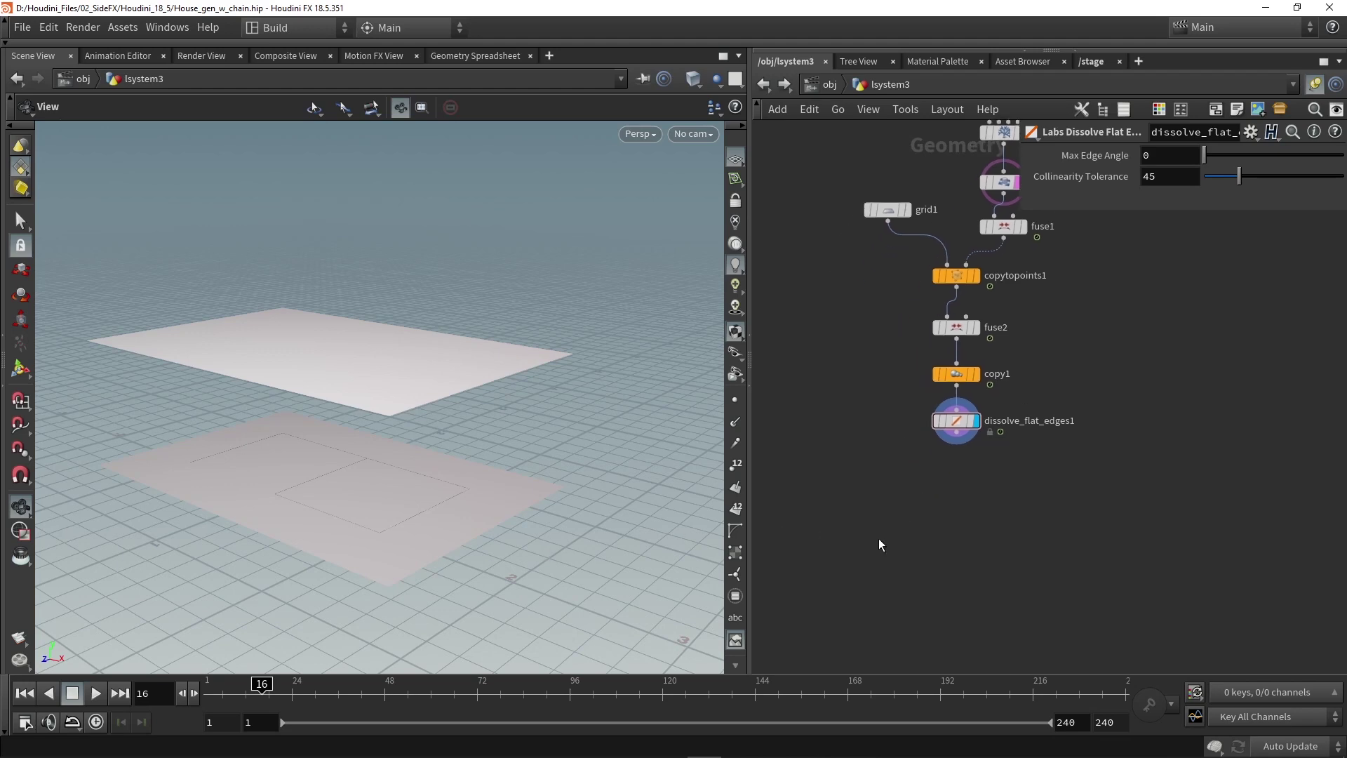
Step: Add a Chain node to the network below dissolve_flat_edges1
key(Tab)
text(cha)
key(Return)
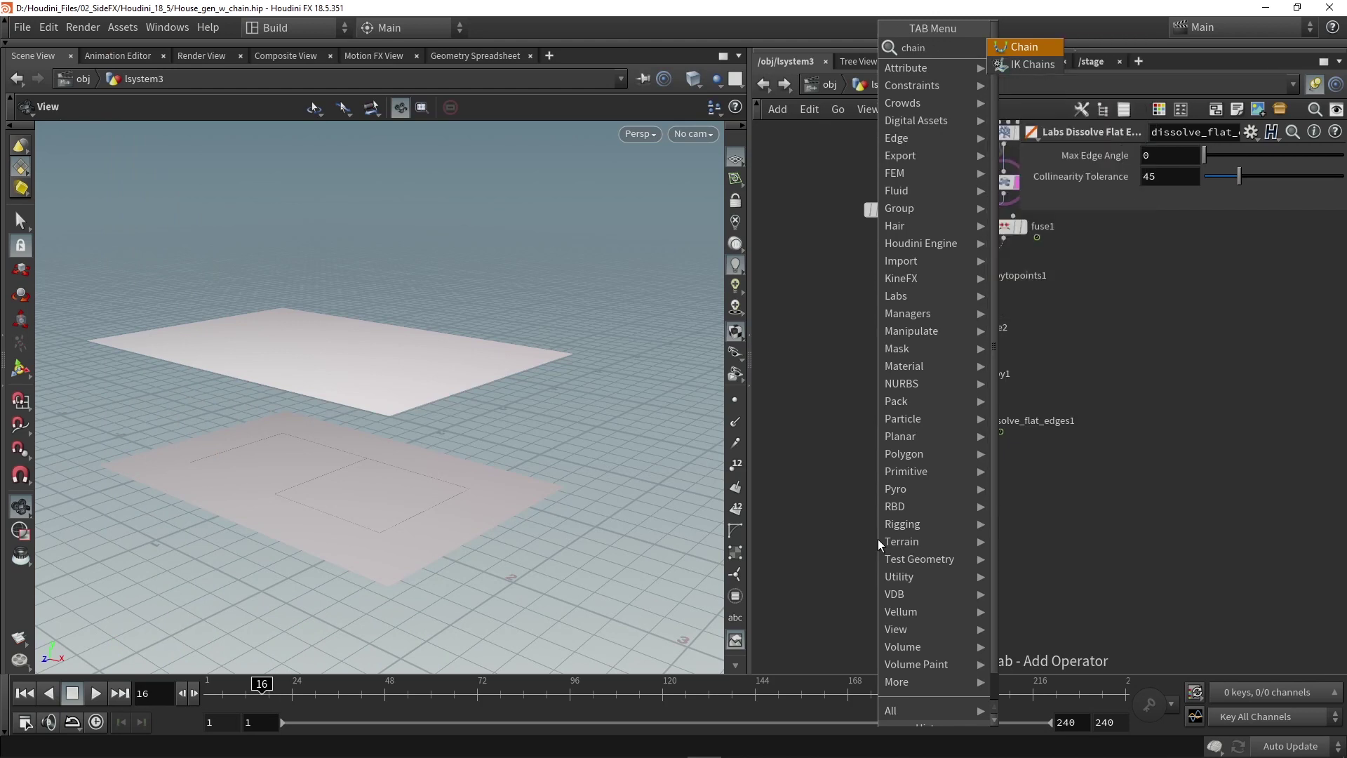
click(880, 542)
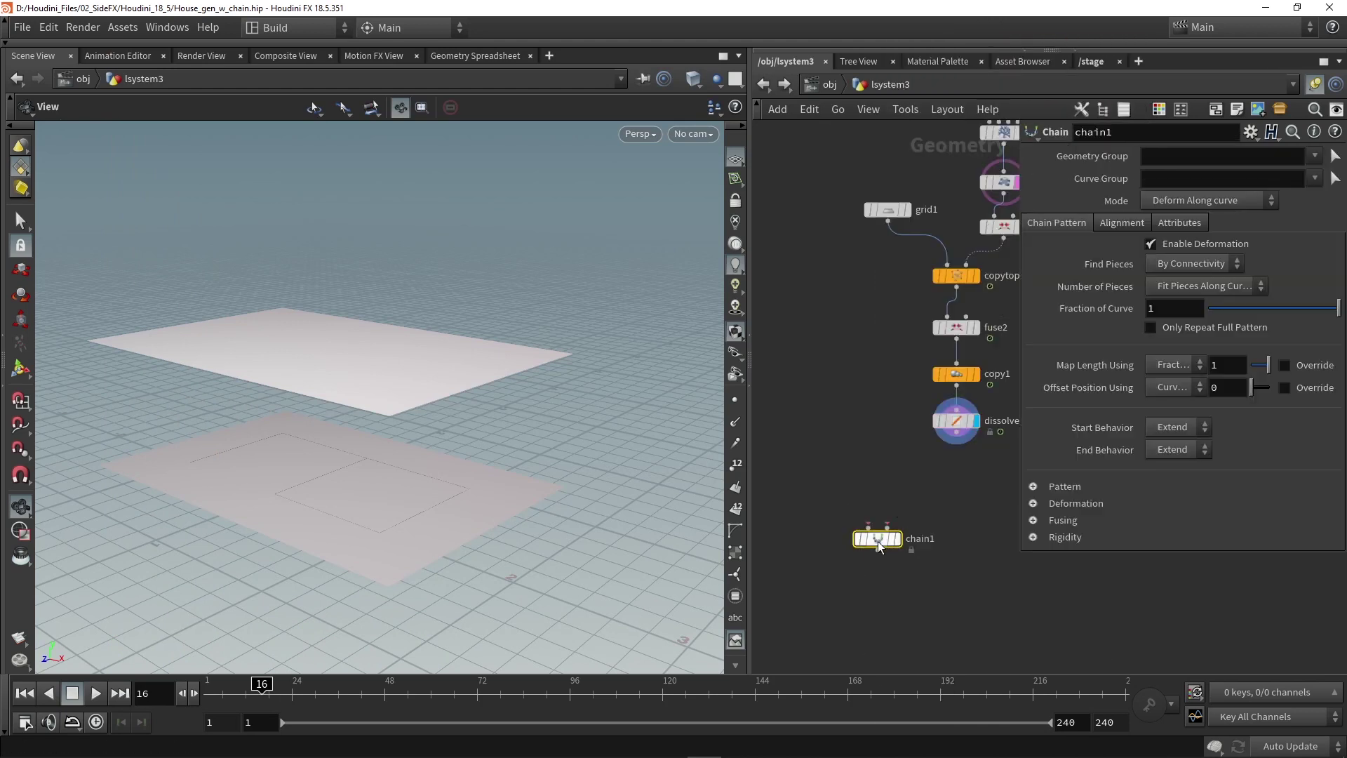
drag(878, 539, 869, 564)
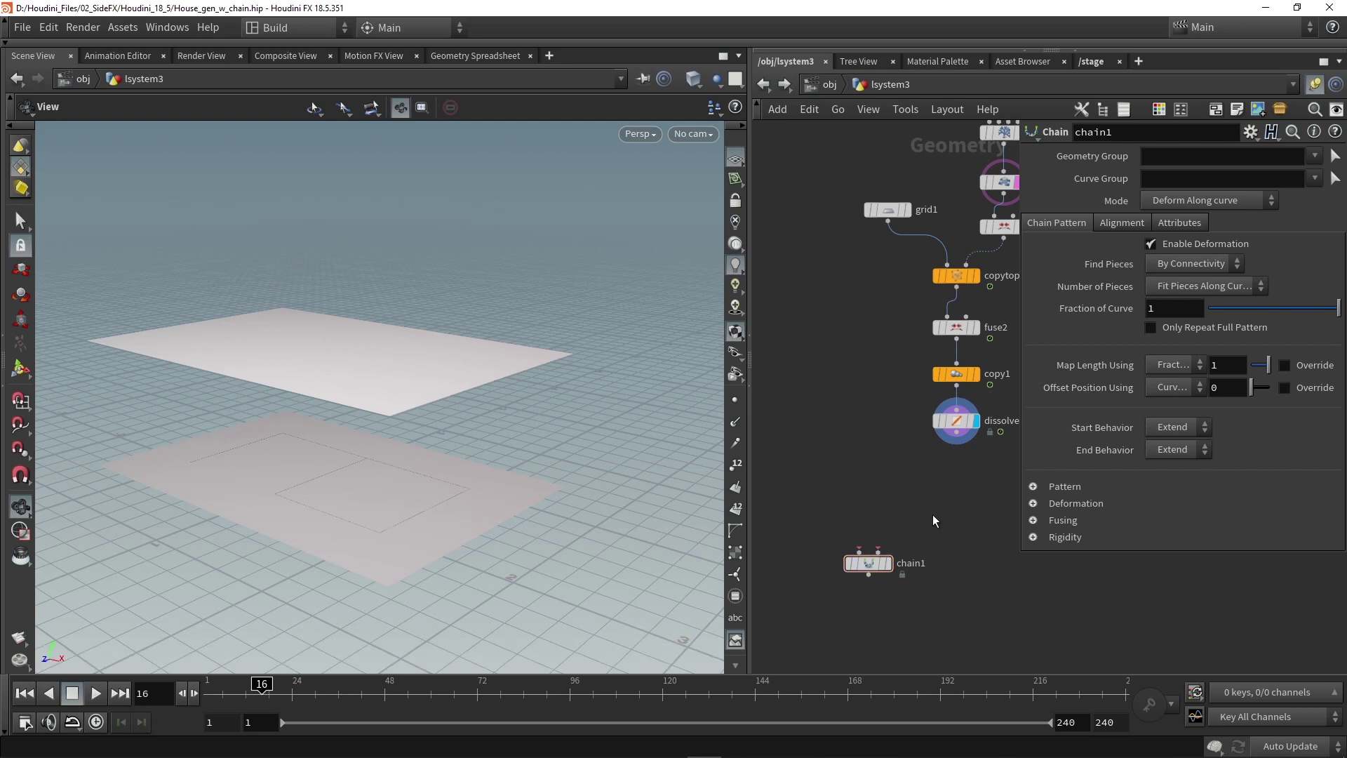
Step: Add a Carve node fed by dissolve_flat_edges1 and display its result
click(968, 427)
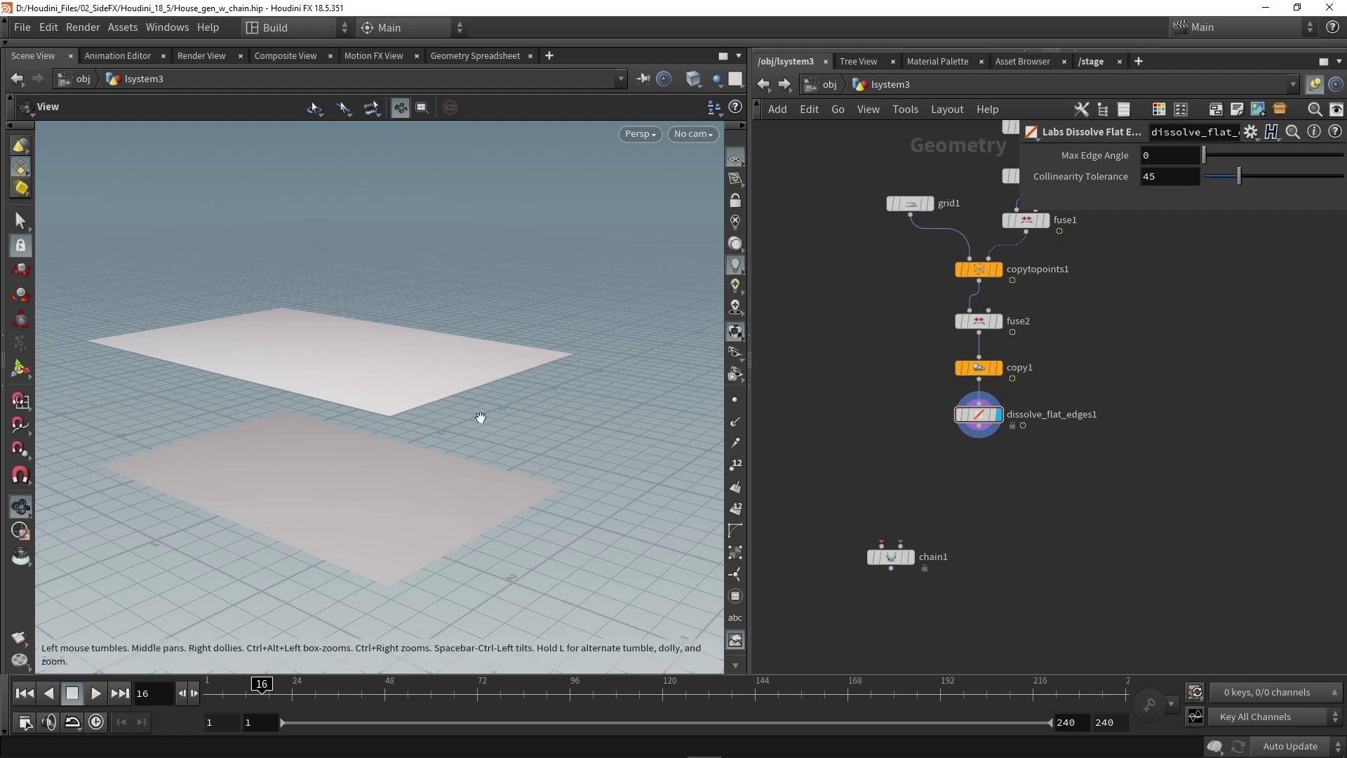
key(Tab)
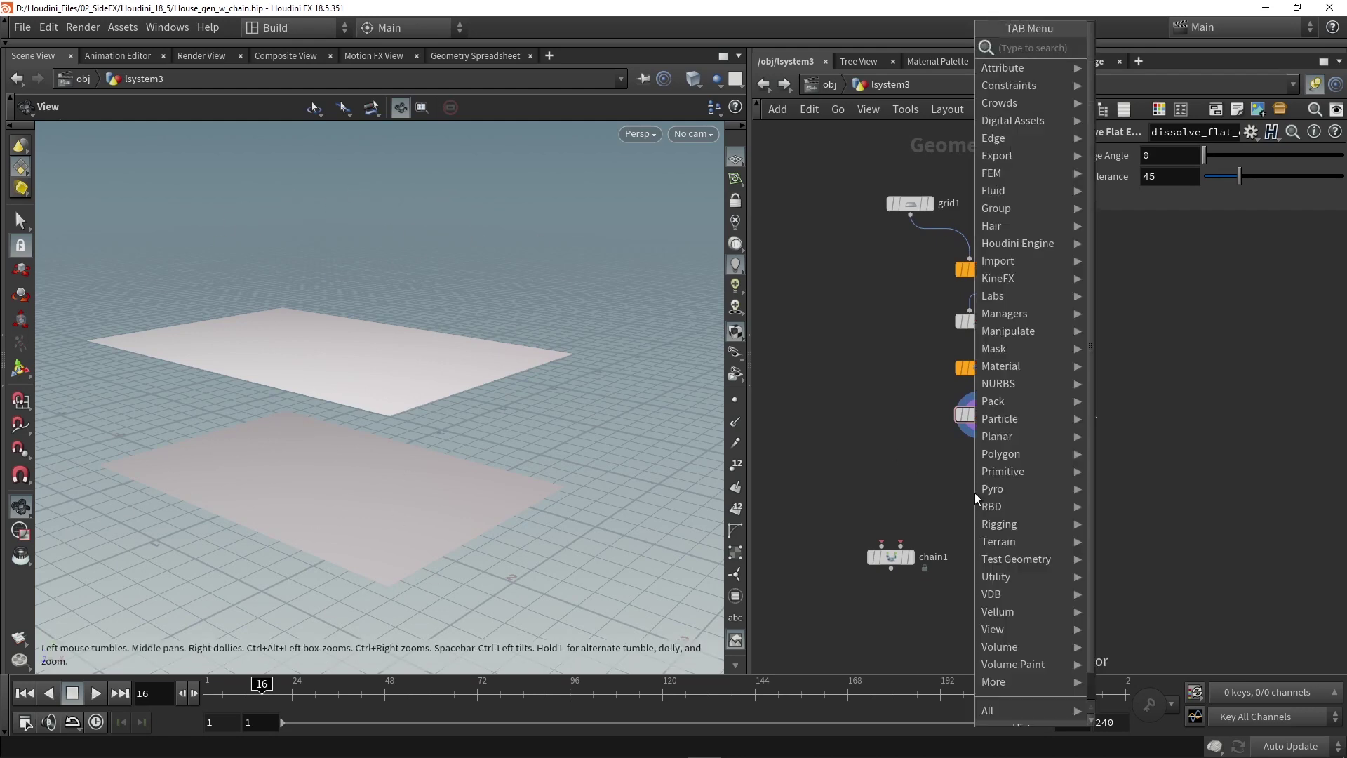
text(car)
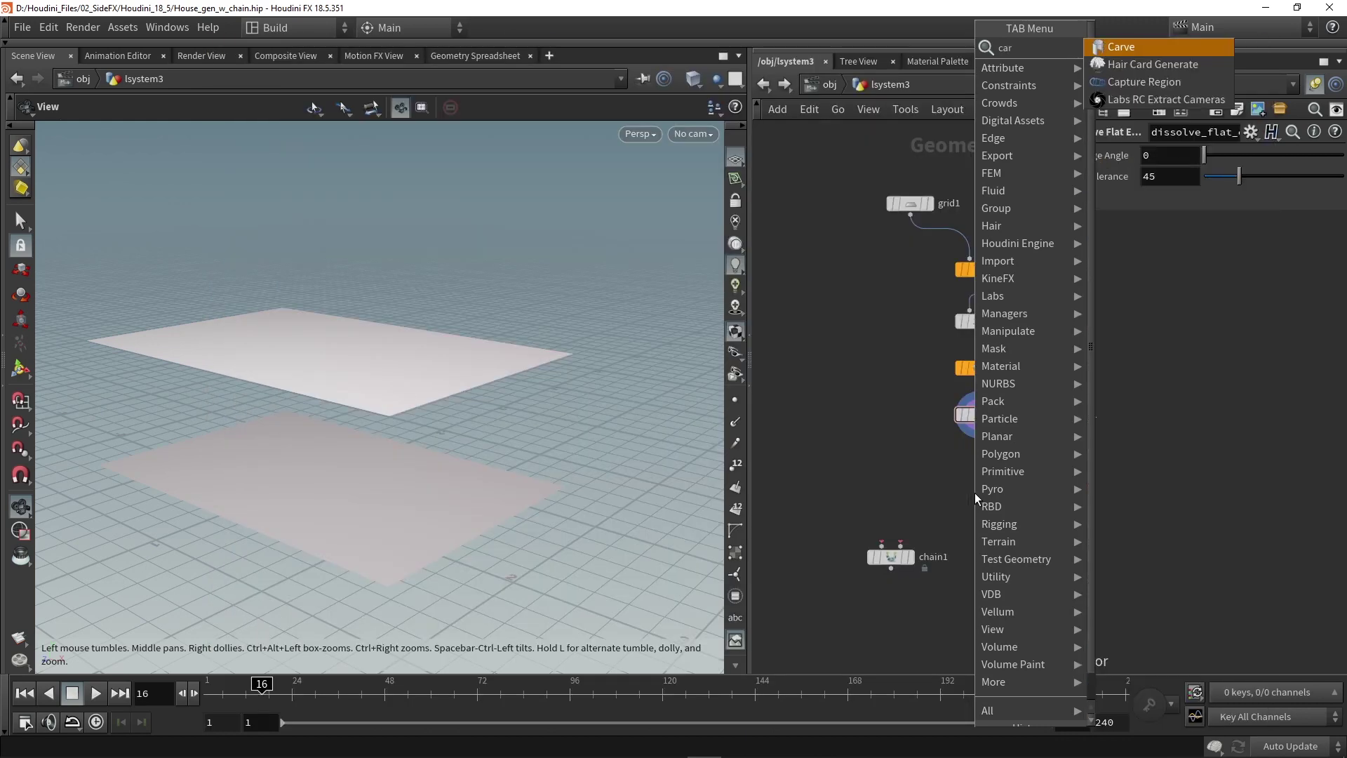
key(Return)
click(974, 492)
click(974, 493)
scroll(976, 495, up, 2)
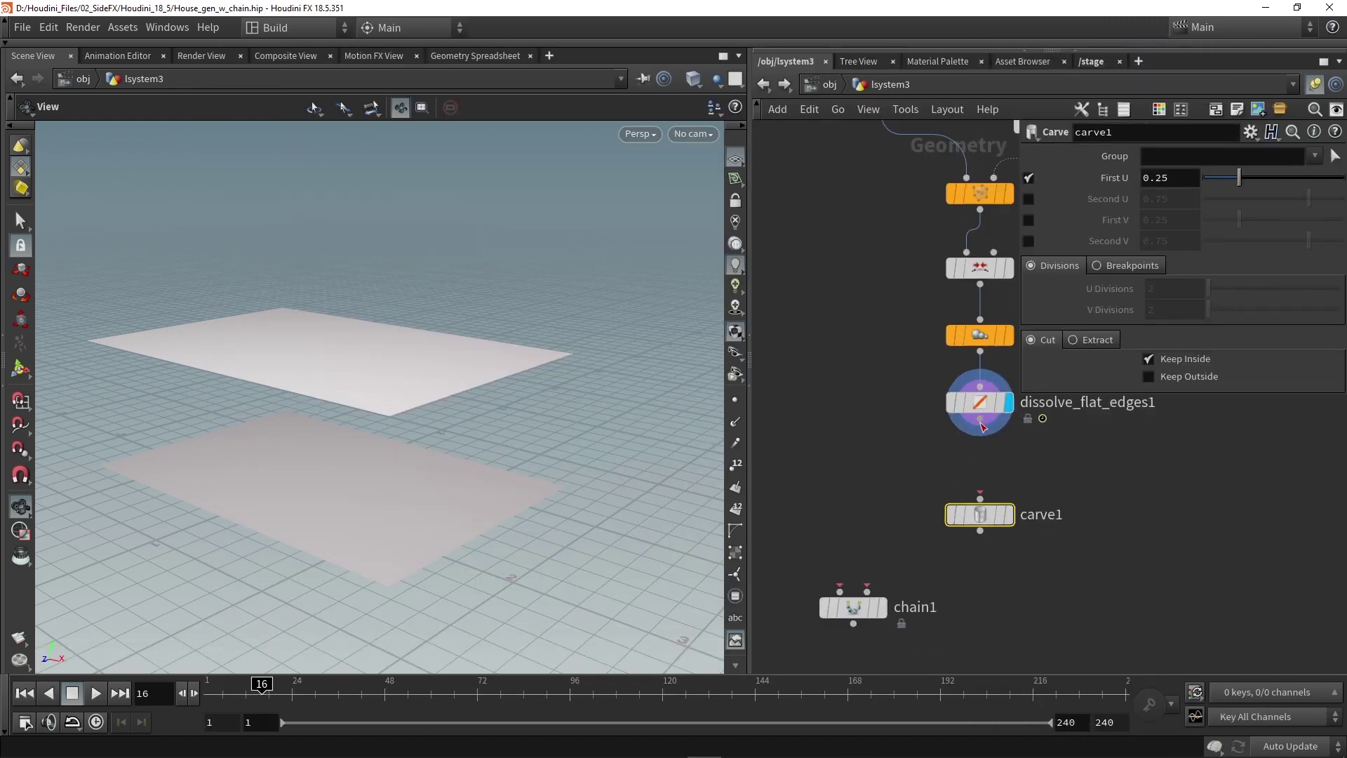
click(1008, 515)
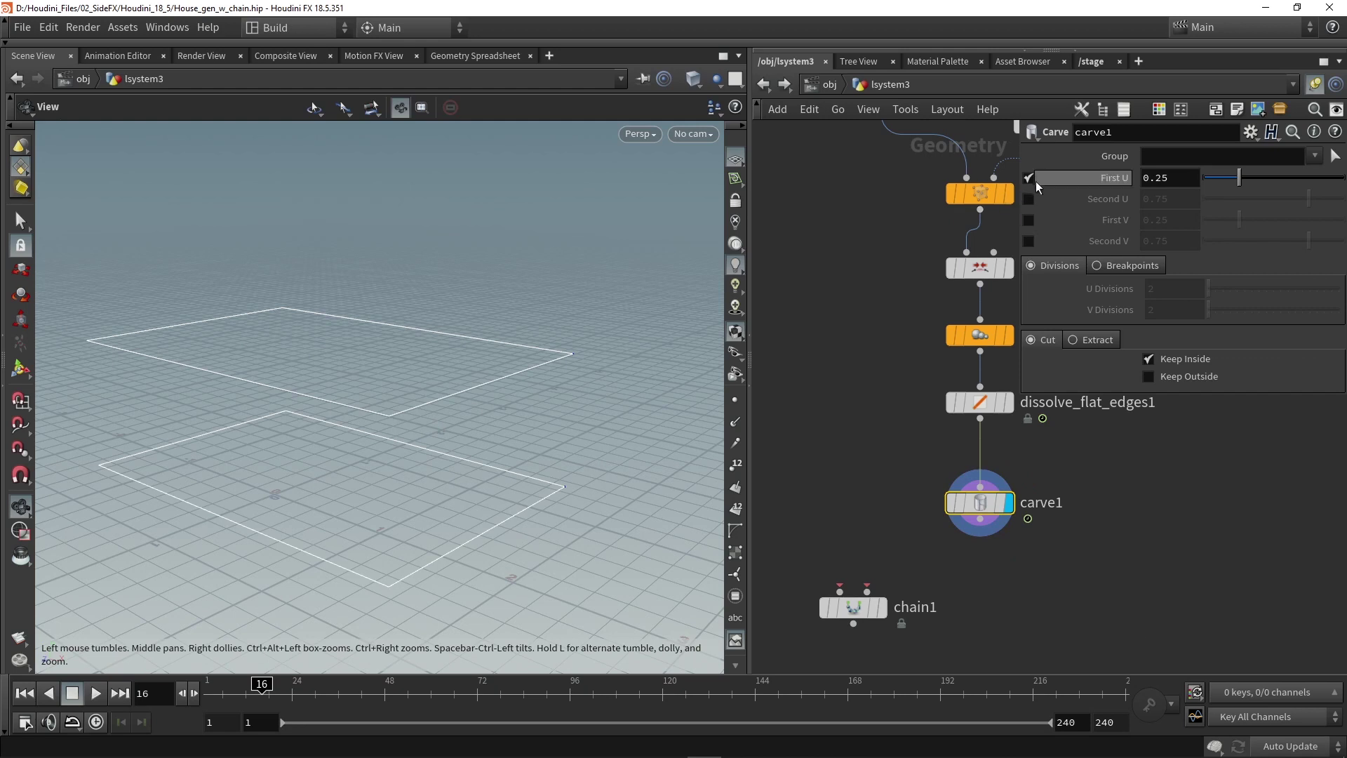
Step: Set carve1 to First U 0 and Second U 1, cutting at all internal U breakpoints
click(1029, 200)
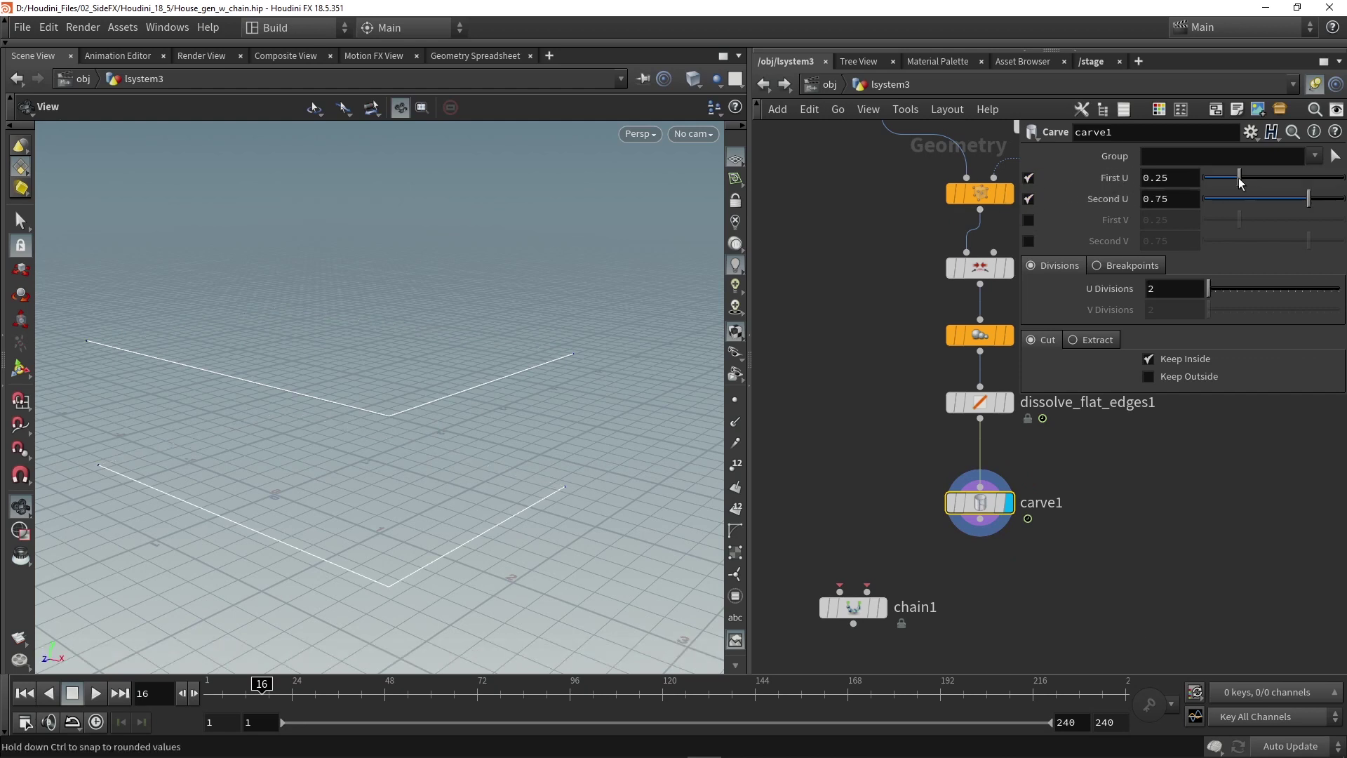
drag(1239, 179, 1237, 243)
click(1139, 267)
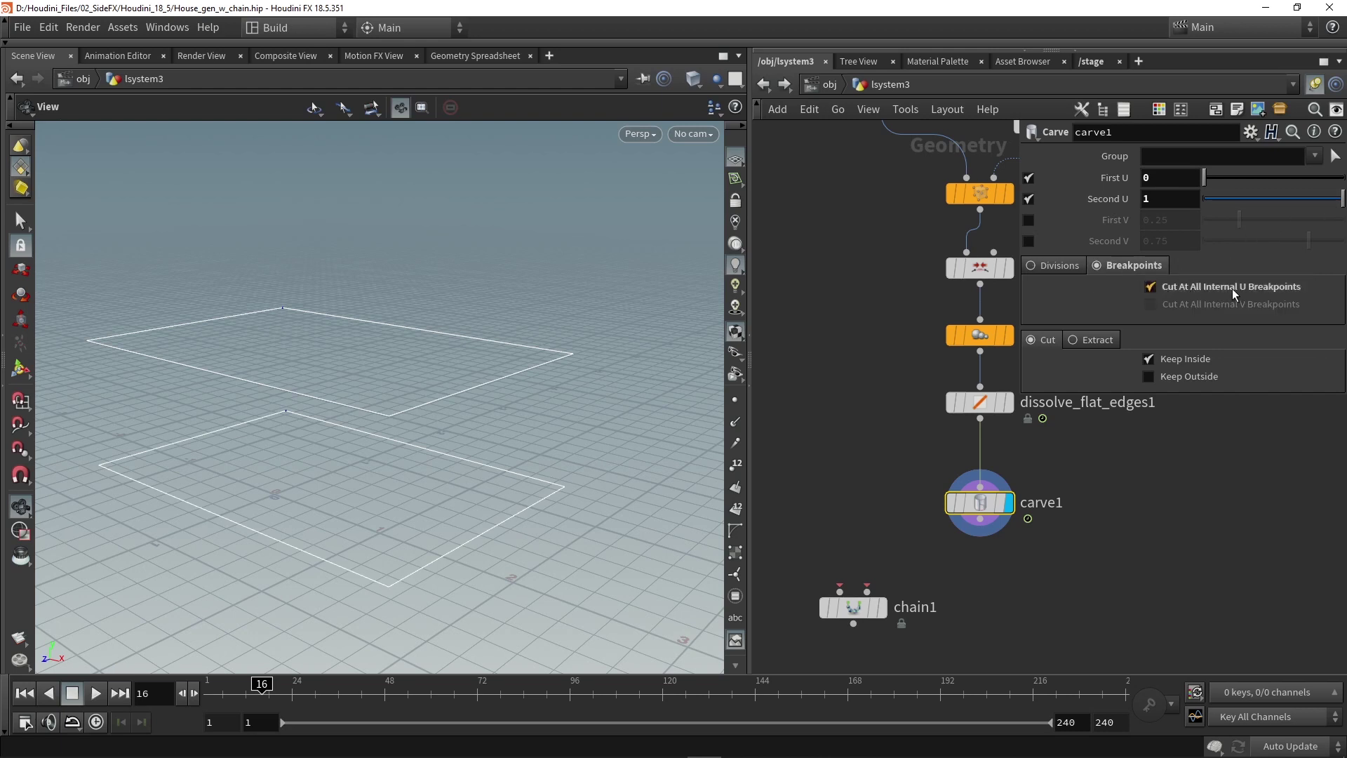
Step: Compare primitive numbers on dissolve_flat_edges1 and carve1, and connect carve1 to the second input of chain1
click(735, 508)
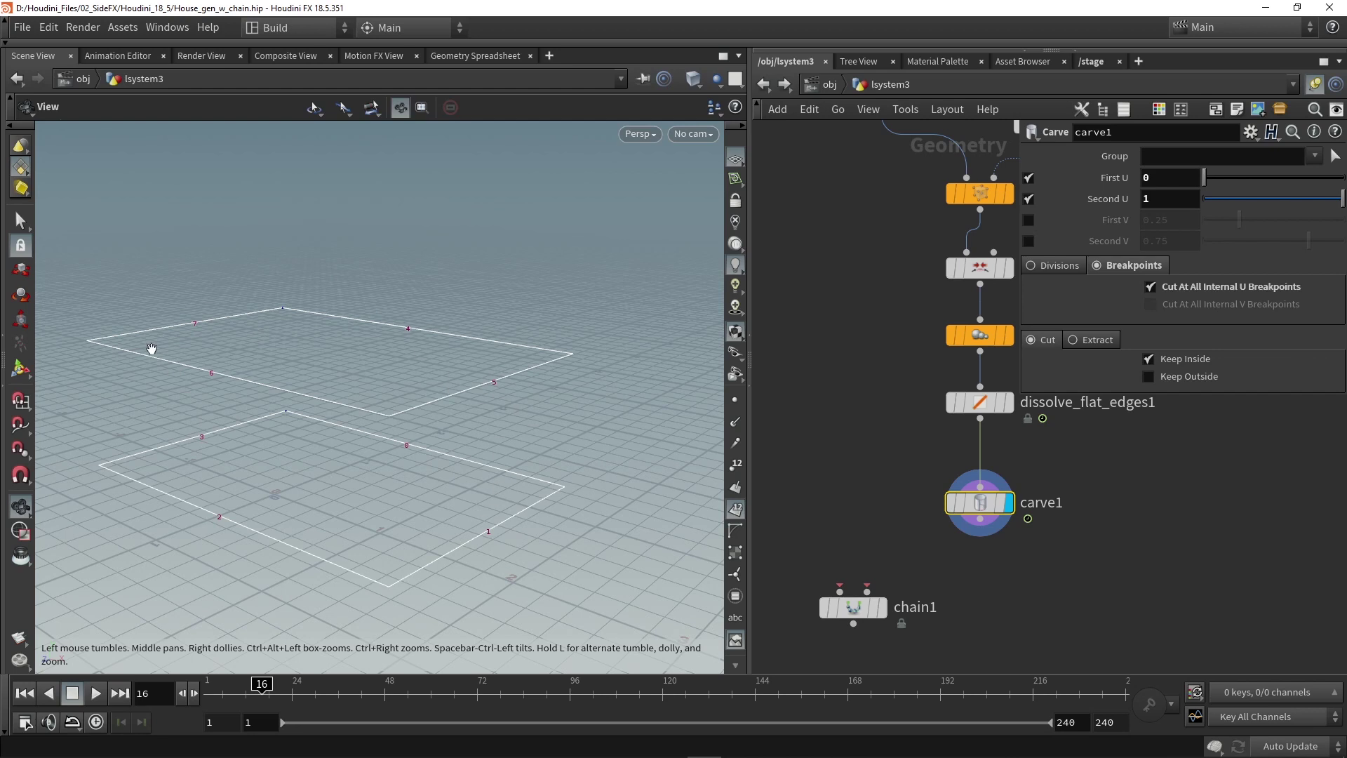
click(1008, 401)
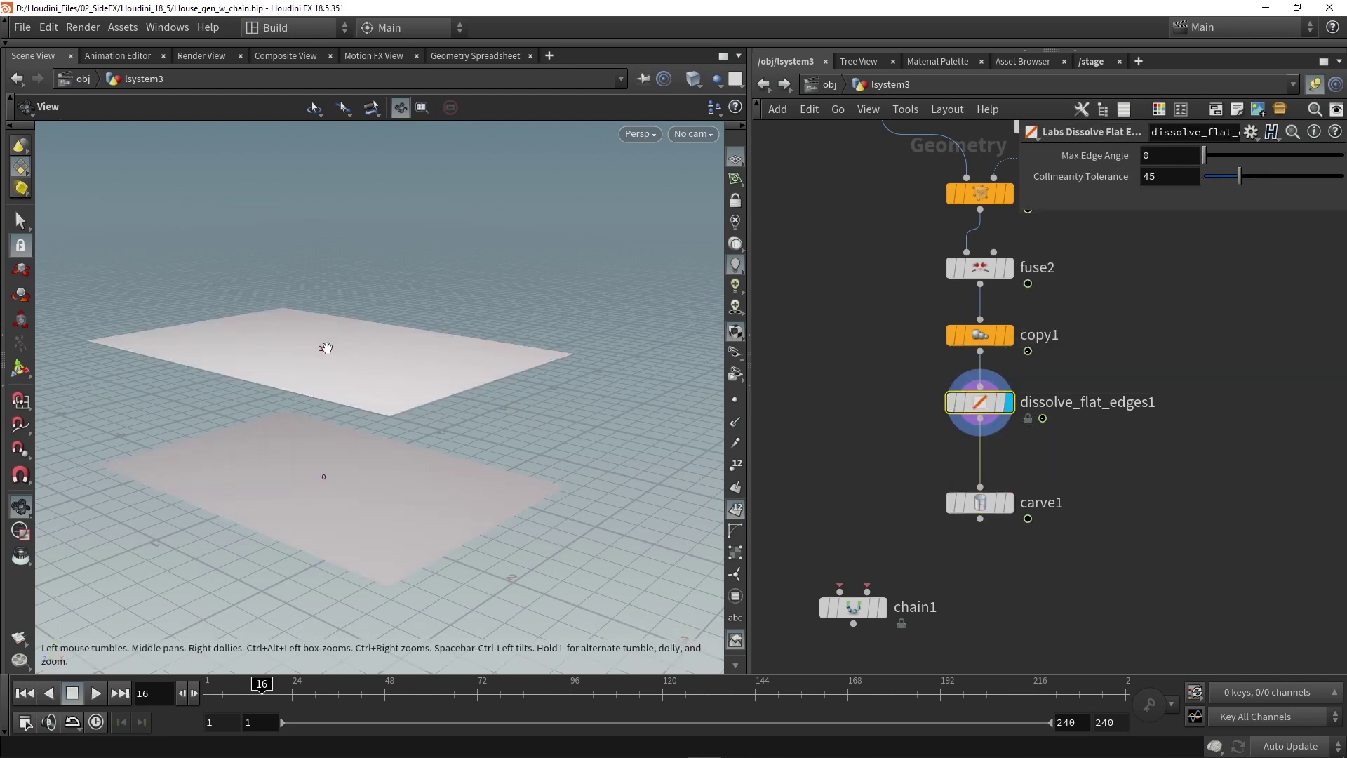
click(1010, 503)
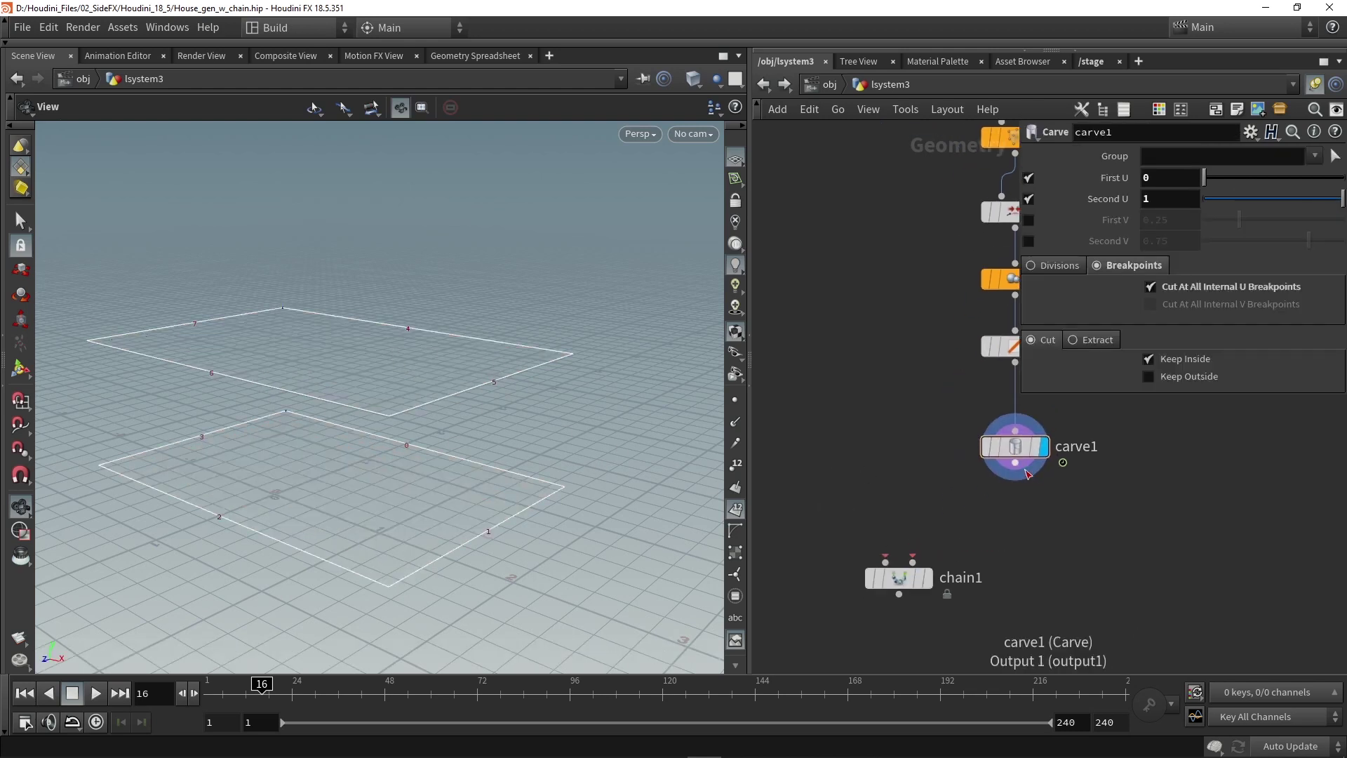
drag(1015, 462, 952, 540)
Step: Display the merged wall modules coming out of matchsize1
middle_drag(794, 483, 851, 476)
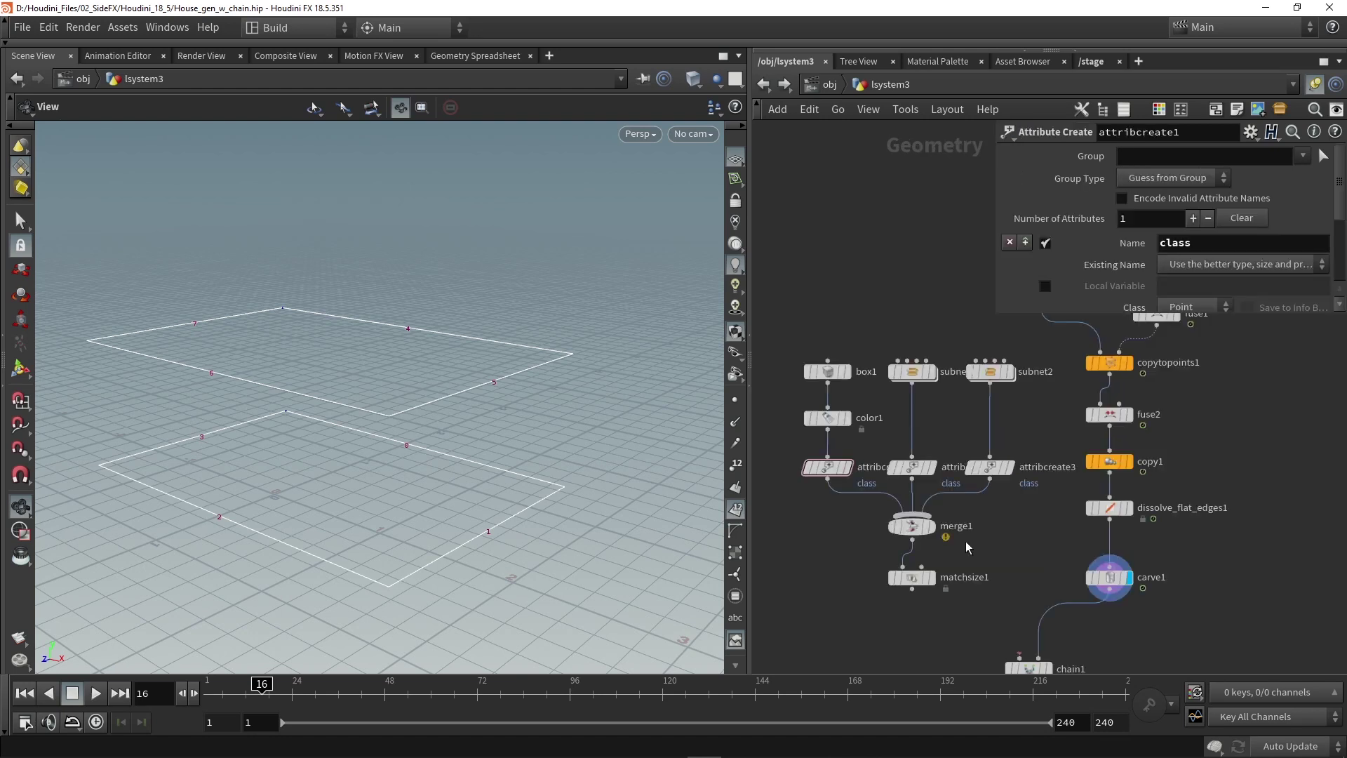
middle_drag(1017, 540, 1083, 530)
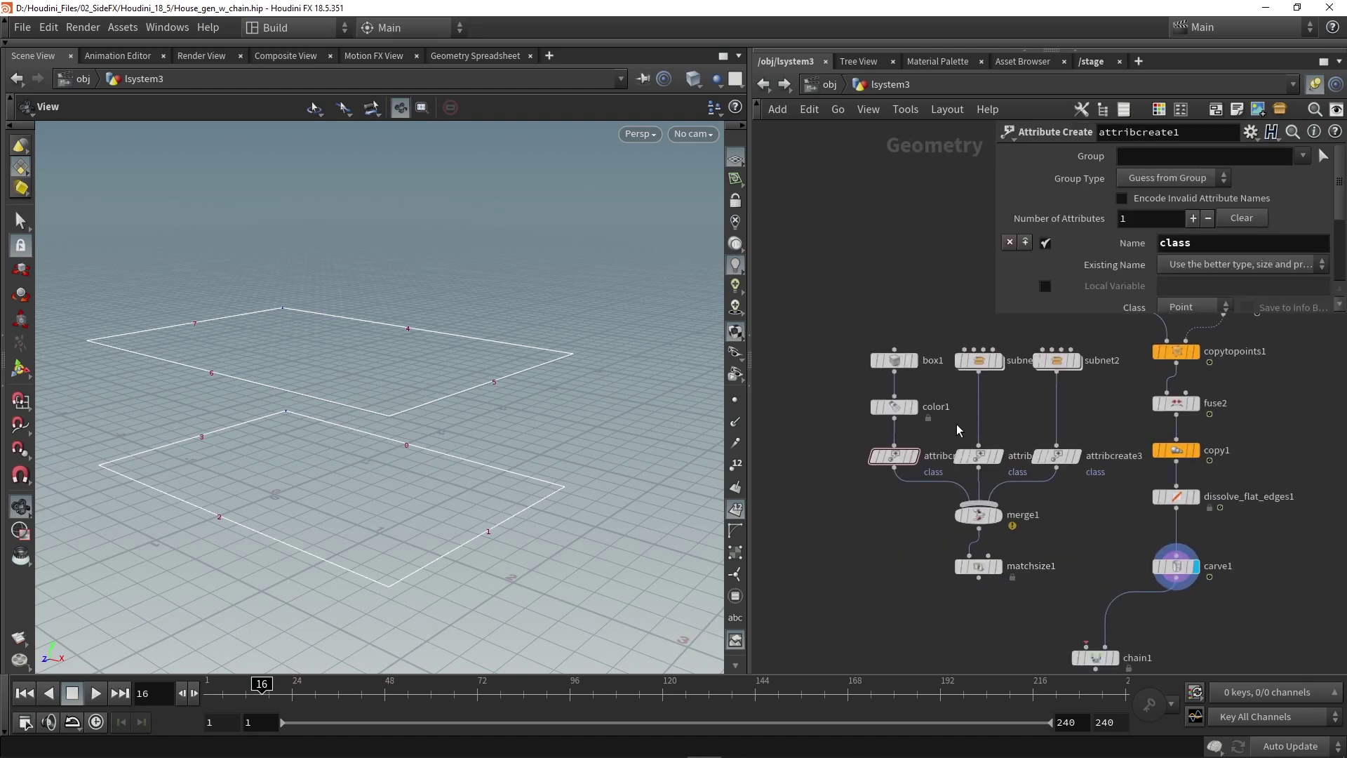
click(997, 565)
click(977, 567)
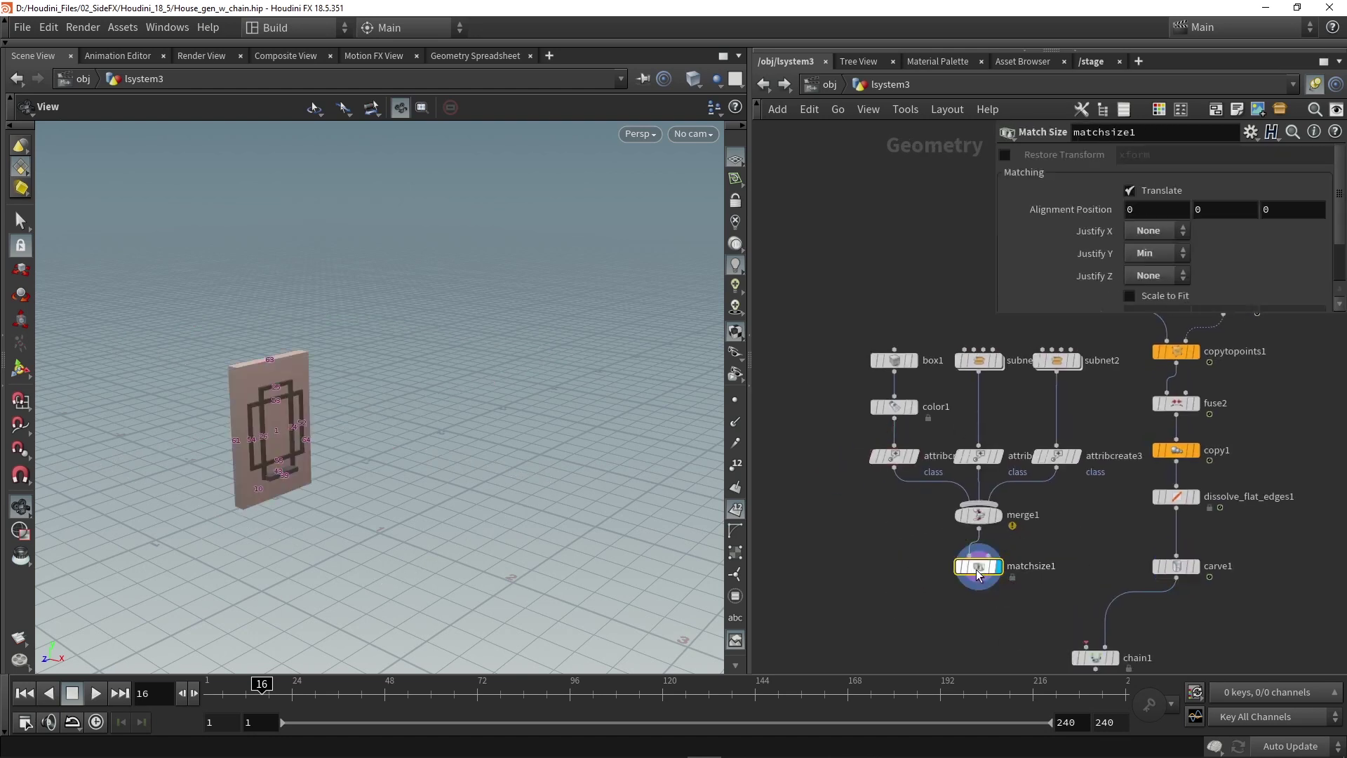
Step: Display the plain box module at attribcreate1, frame it, and examine its class attribute settings and default value
click(915, 461)
click(897, 457)
key(space+g)
mouse_move(412, 446)
mouse_down()
mouse_move(352, 404)
mouse_move(275, 407)
mouse_move(402, 448)
mouse_up()
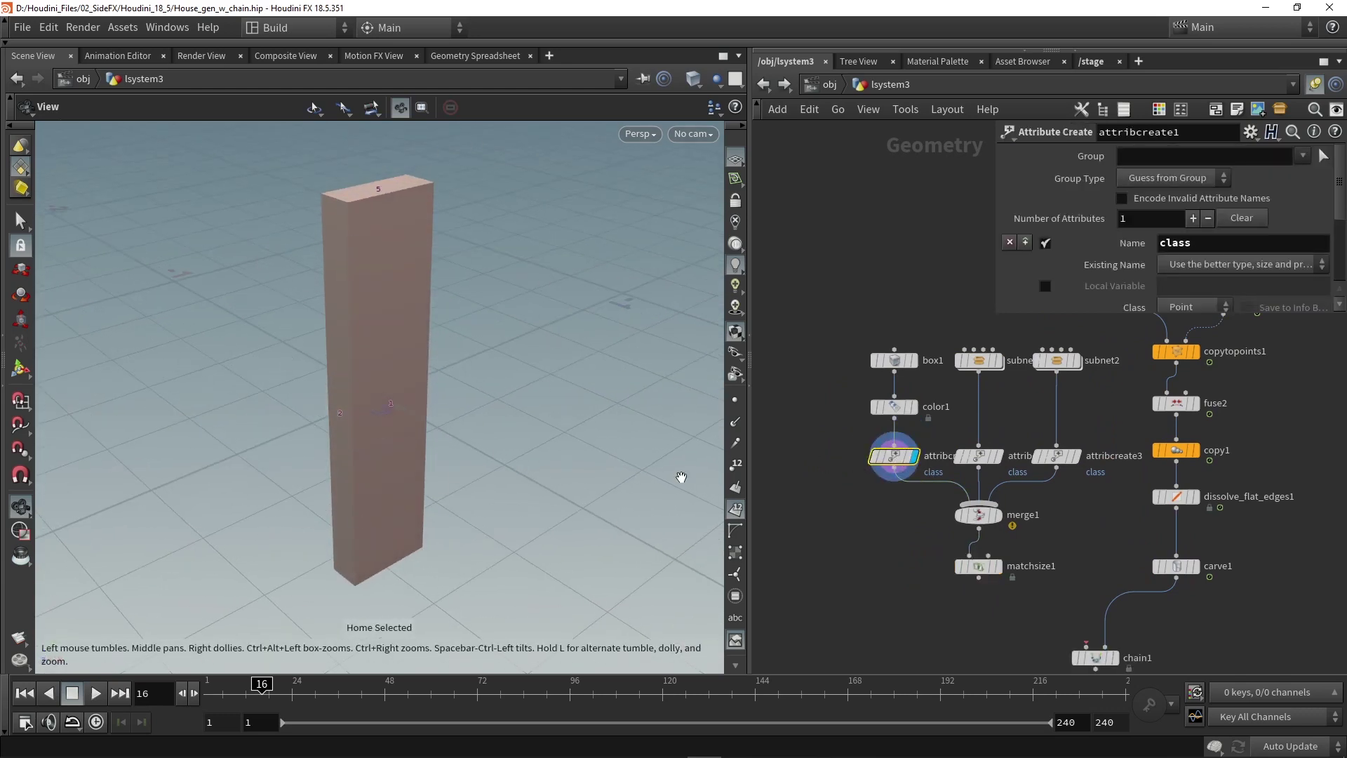
mouse_move(895, 457)
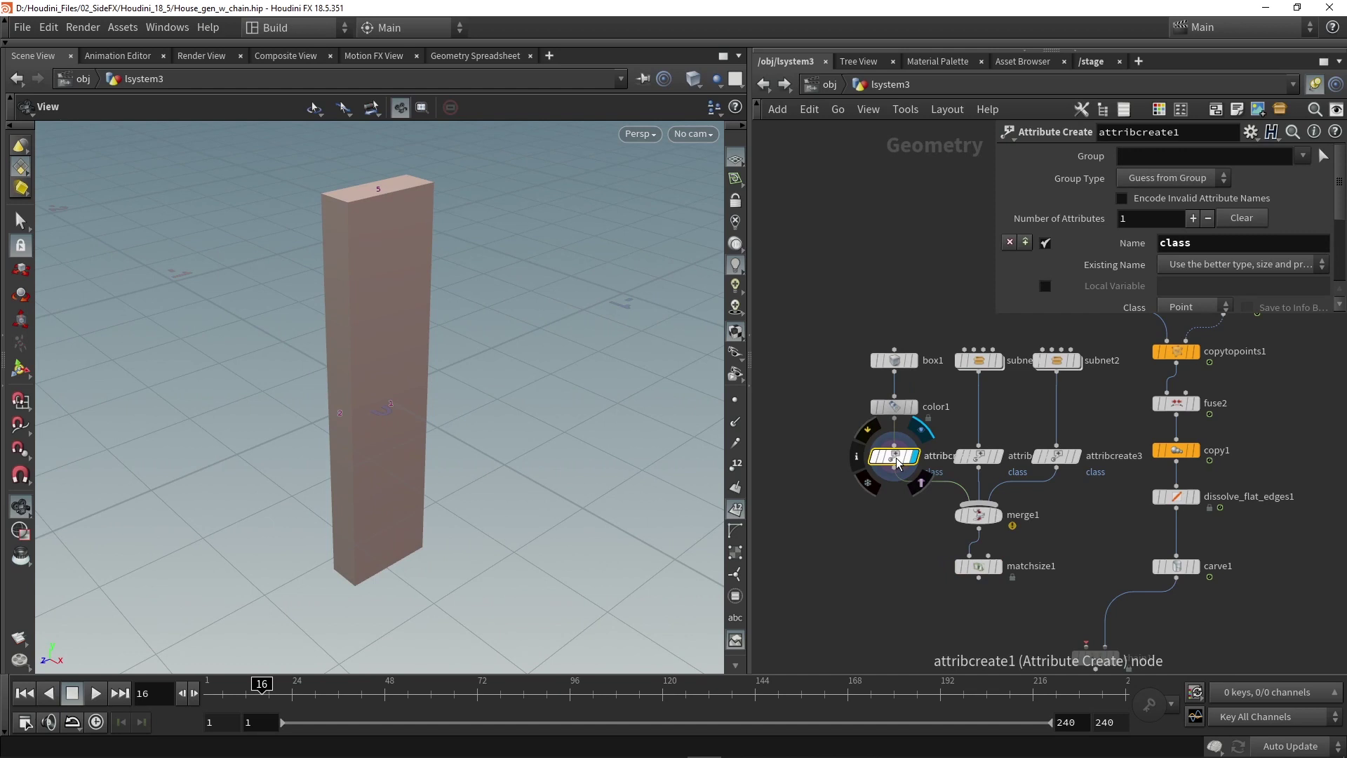
scroll(1191, 214, down, 3)
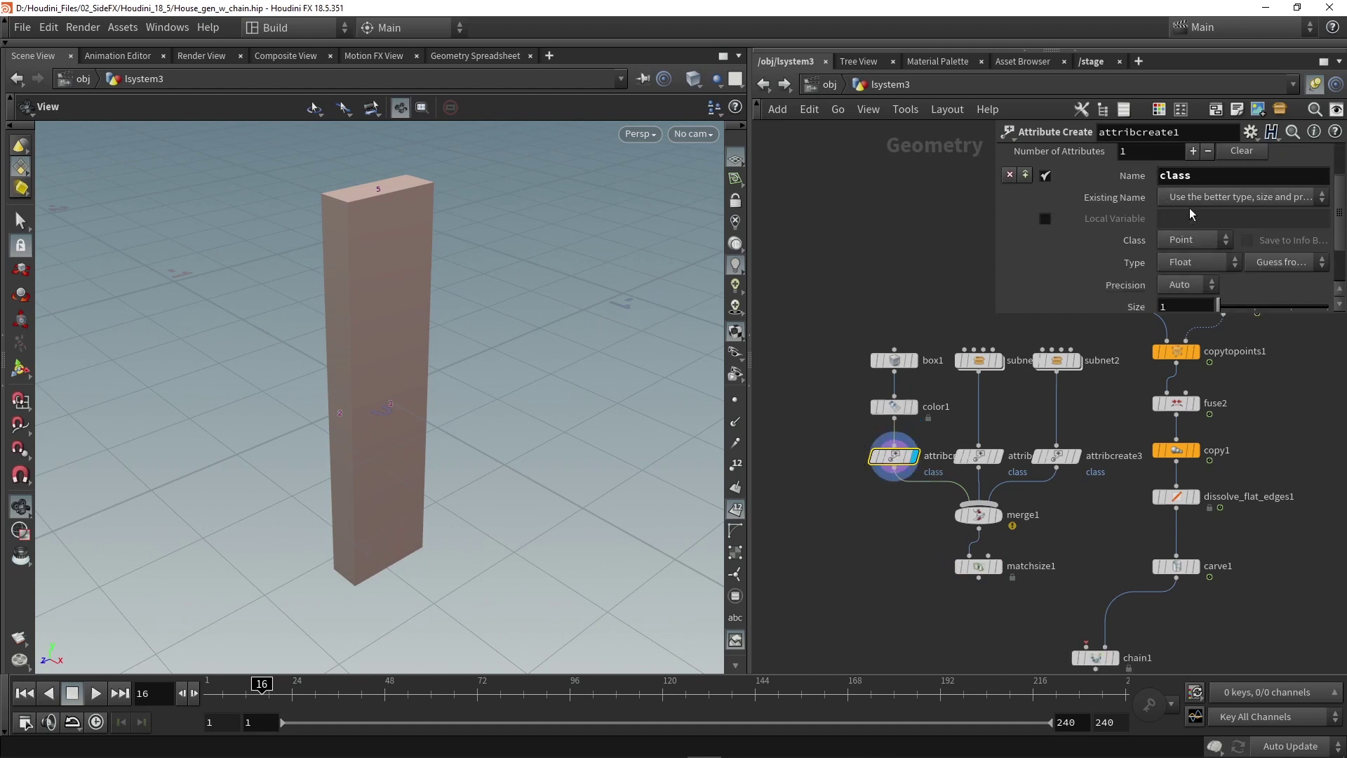
scroll(1112, 214, down, 2)
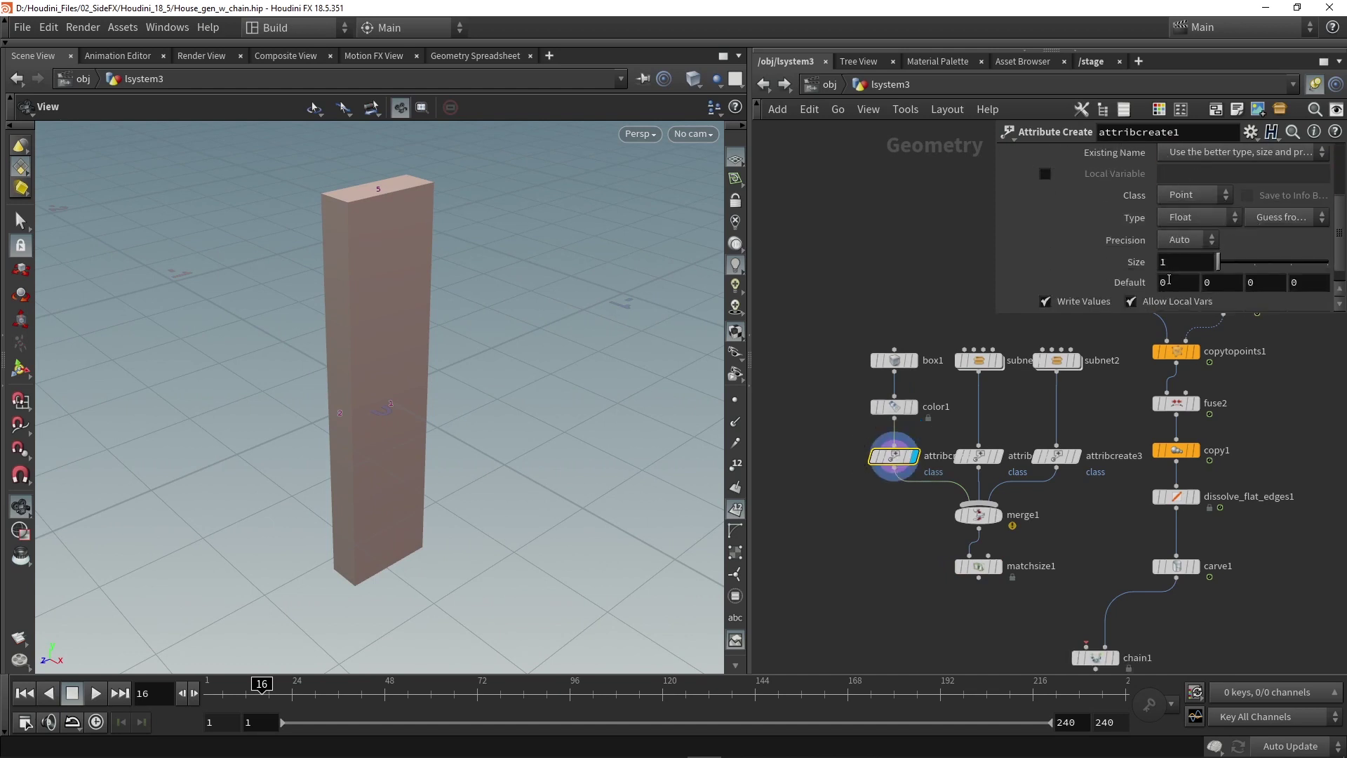
click(1169, 283)
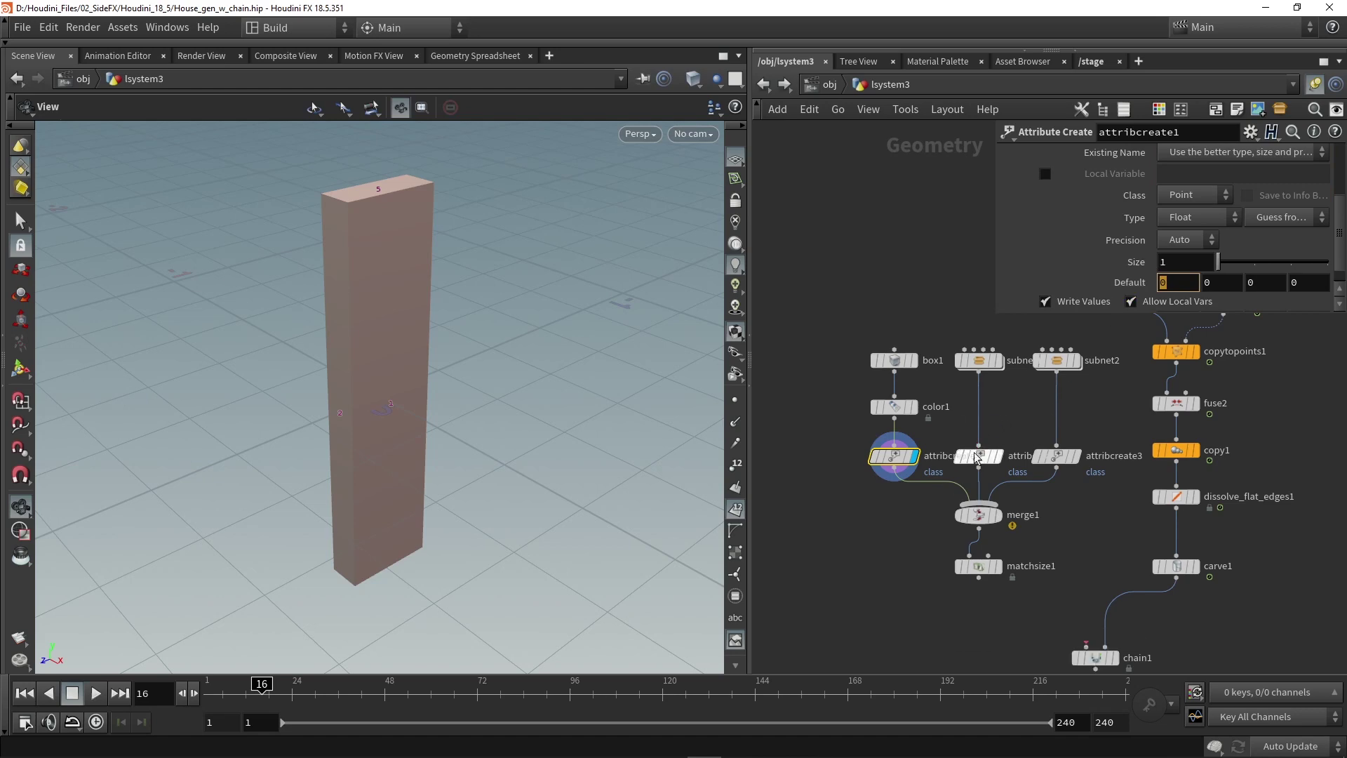
Step: Display the module at attribcreate2 and examine its shape along with the name and value of its class attribute
click(979, 456)
click(999, 456)
drag(487, 425, 457, 390)
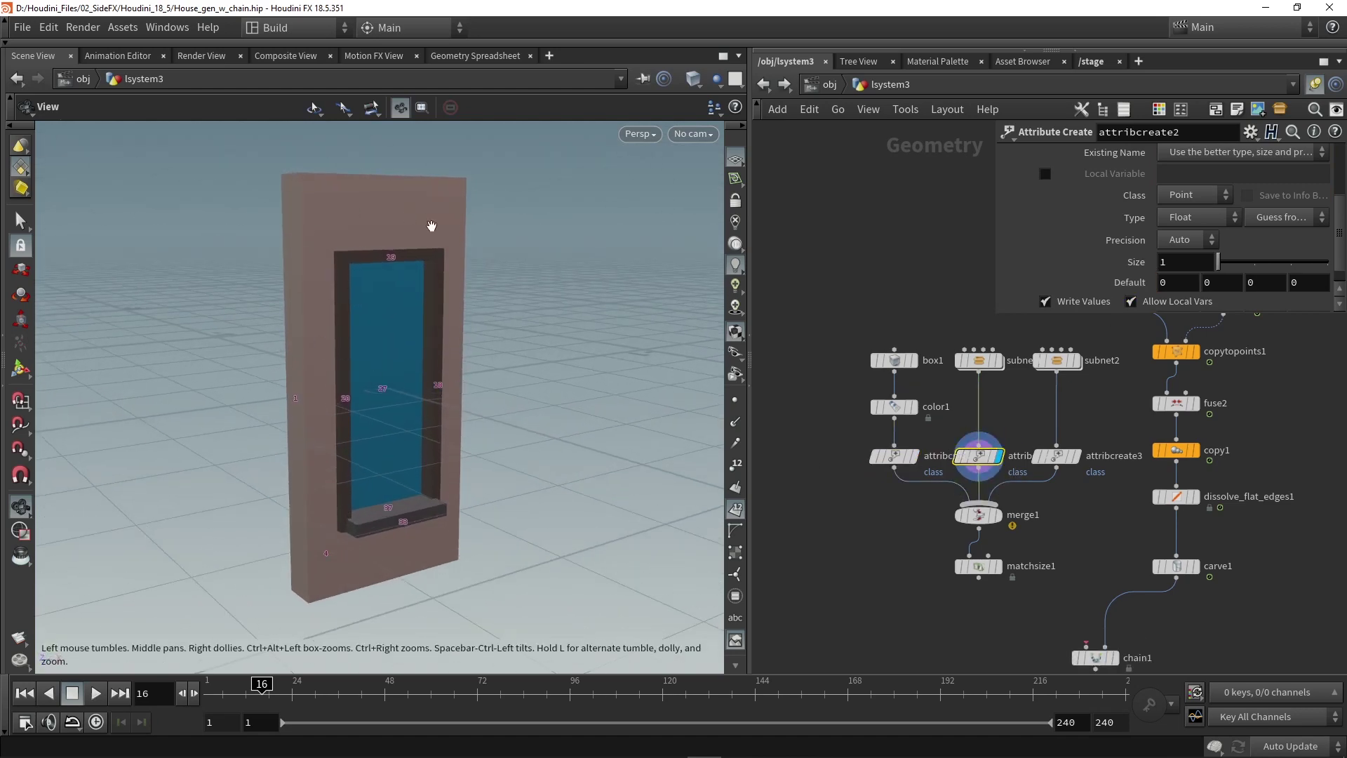
drag(421, 251, 498, 274)
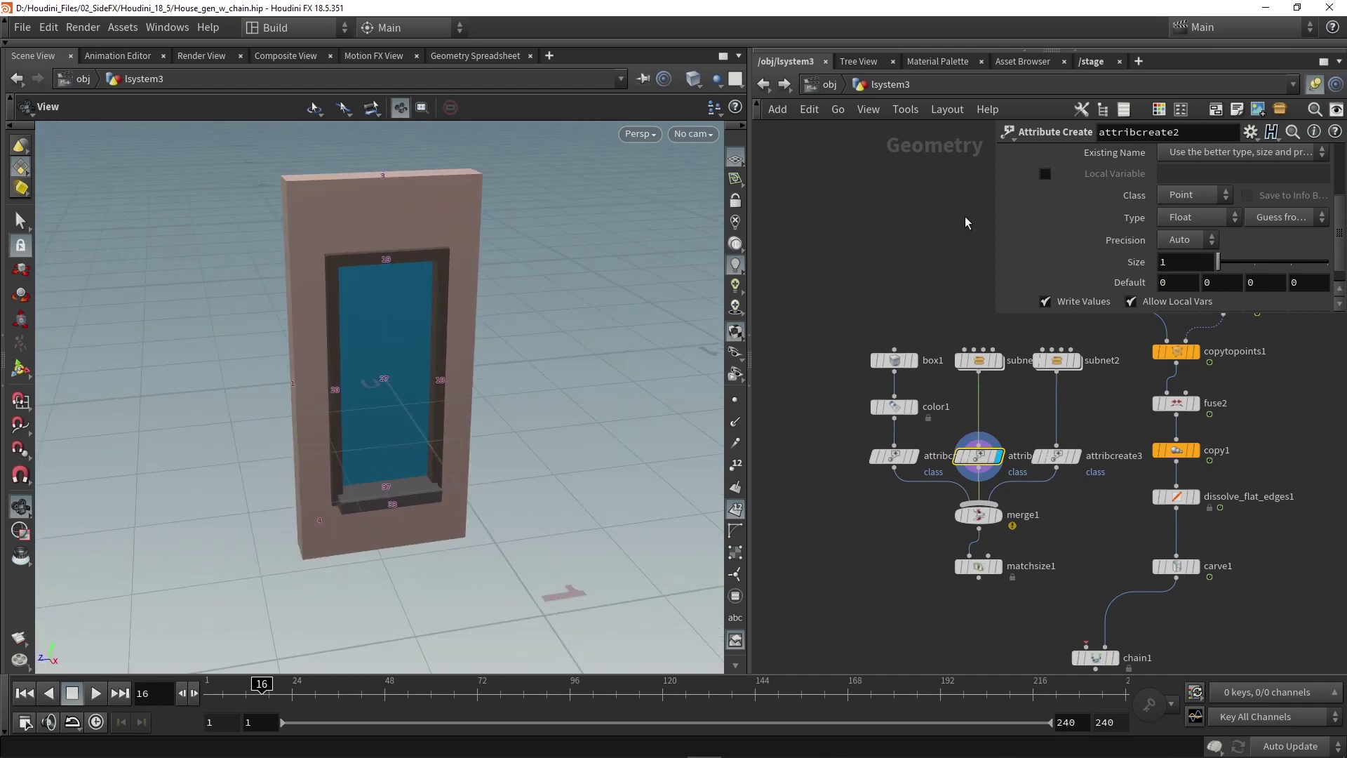
scroll(1082, 246, up, 3)
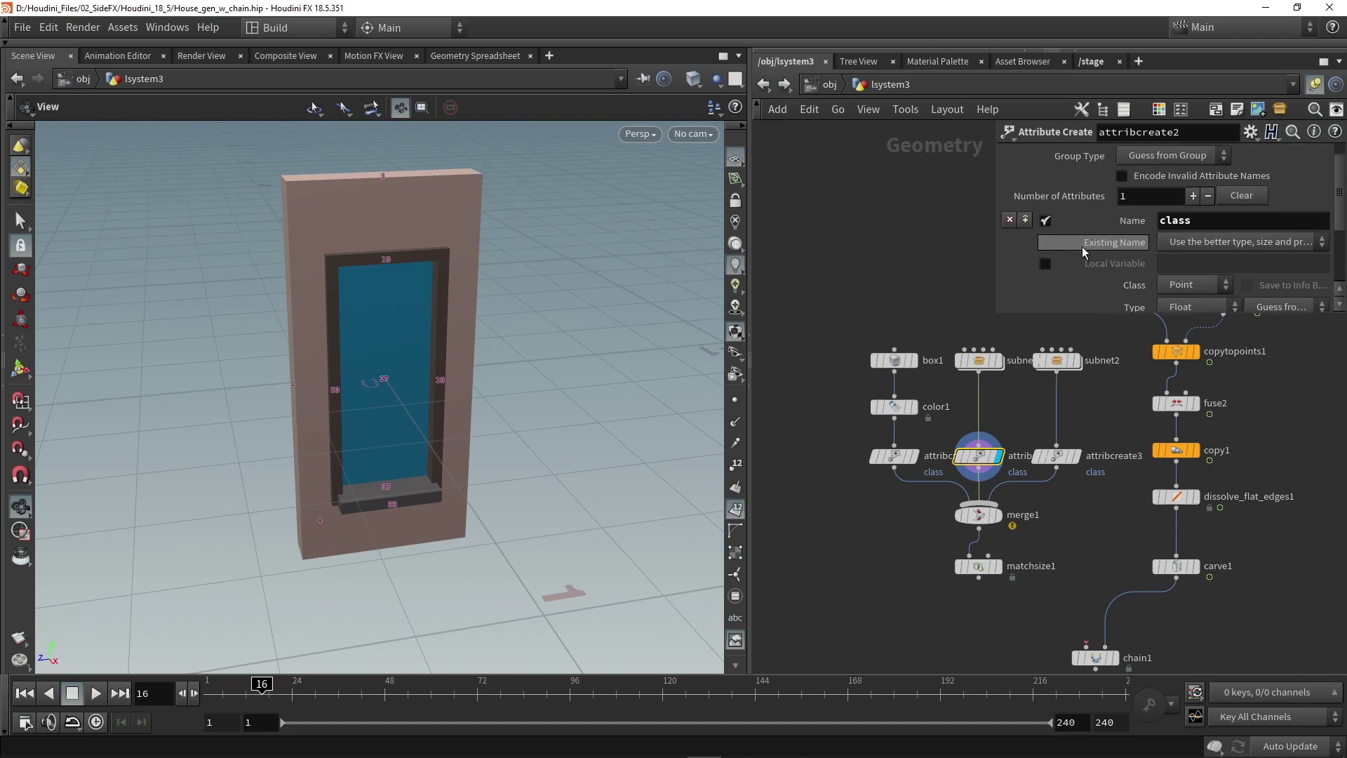
click(1228, 220)
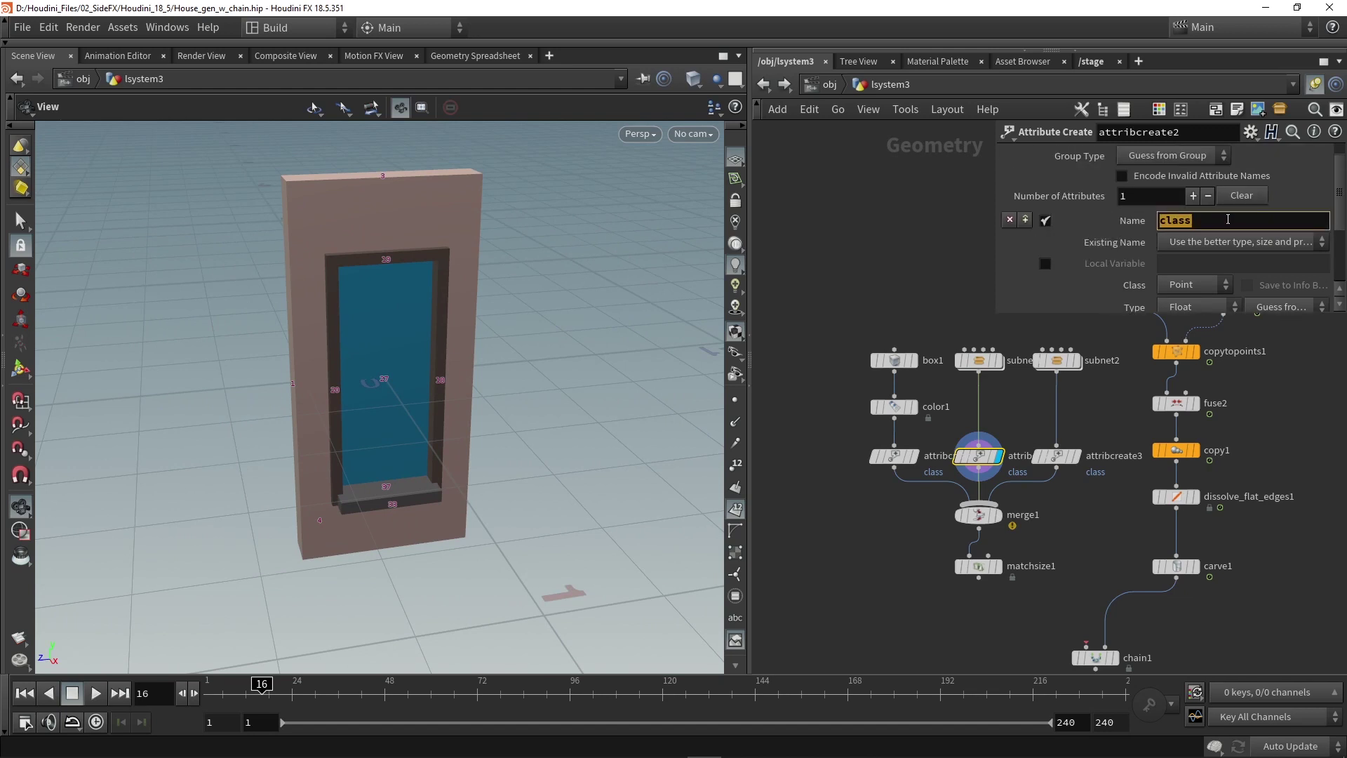
click(1228, 219)
scroll(1152, 294, down, 3)
double_click(1165, 298)
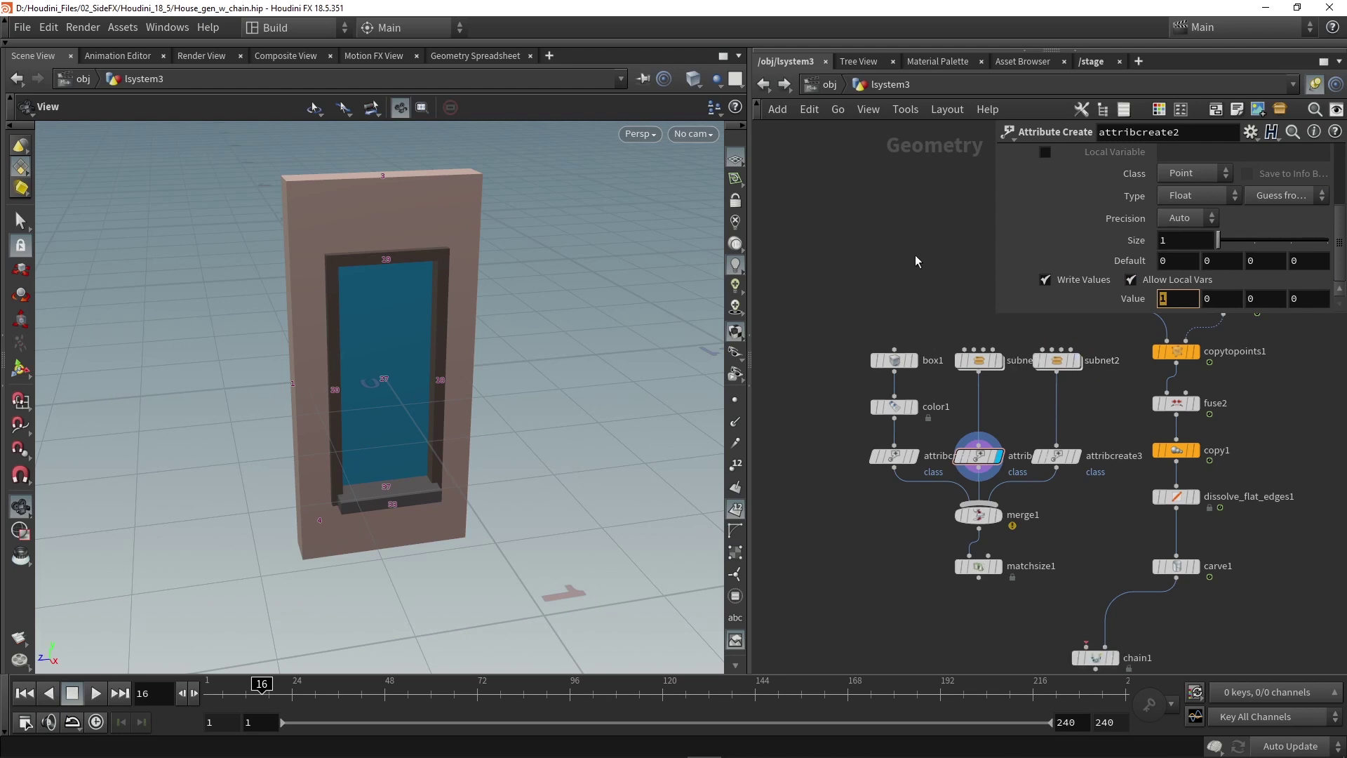
Step: Display the module at attribcreate3, hide the primitive numbers, and examine its class attribute settings
click(1079, 458)
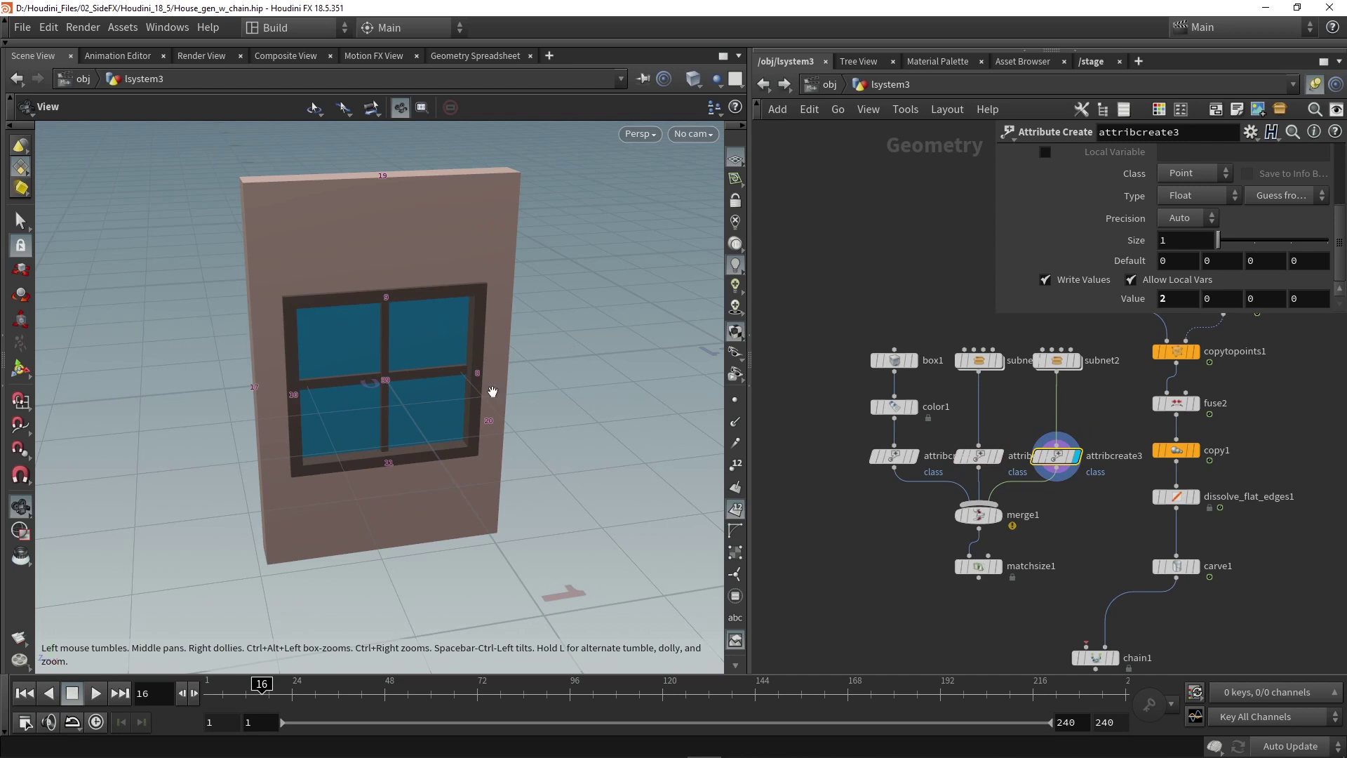
mouse_move(526, 443)
mouse_down()
mouse_move(532, 418)
mouse_move(527, 437)
mouse_up()
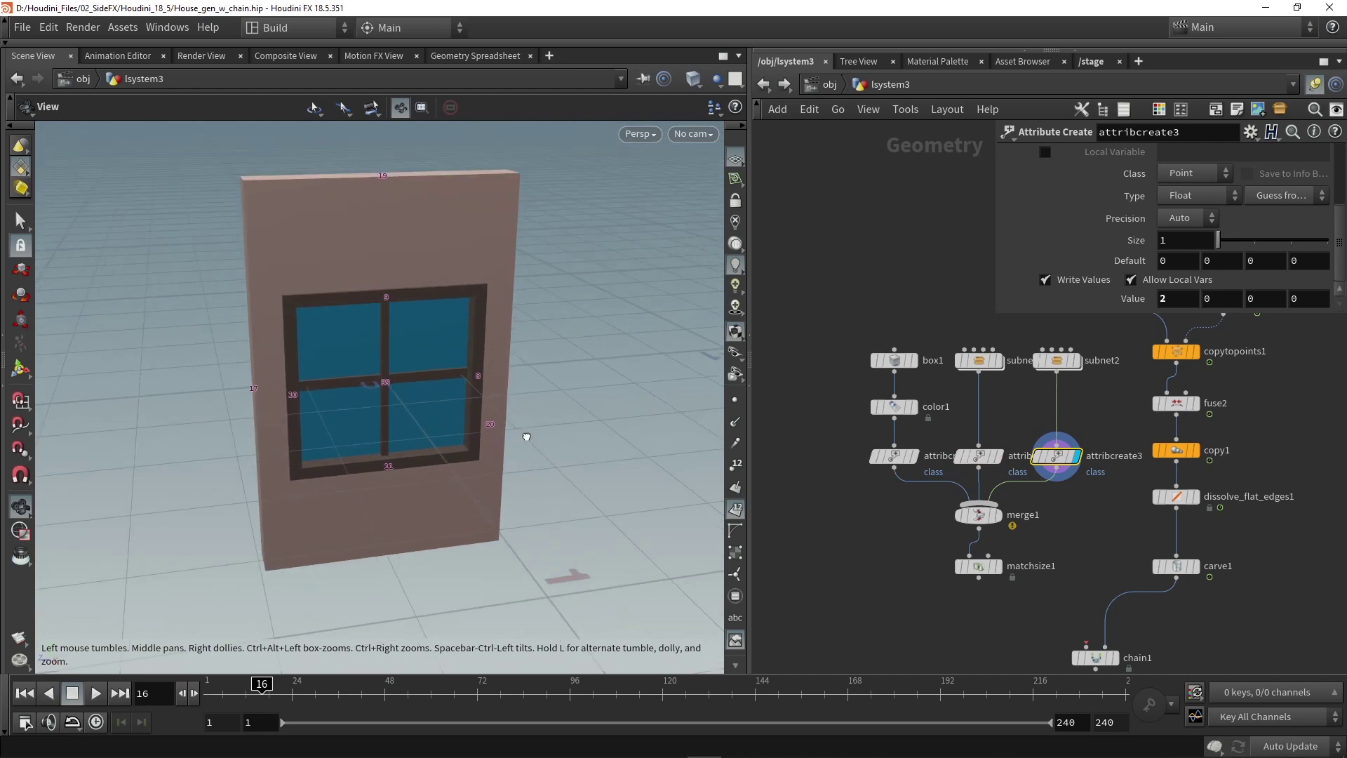
click(734, 464)
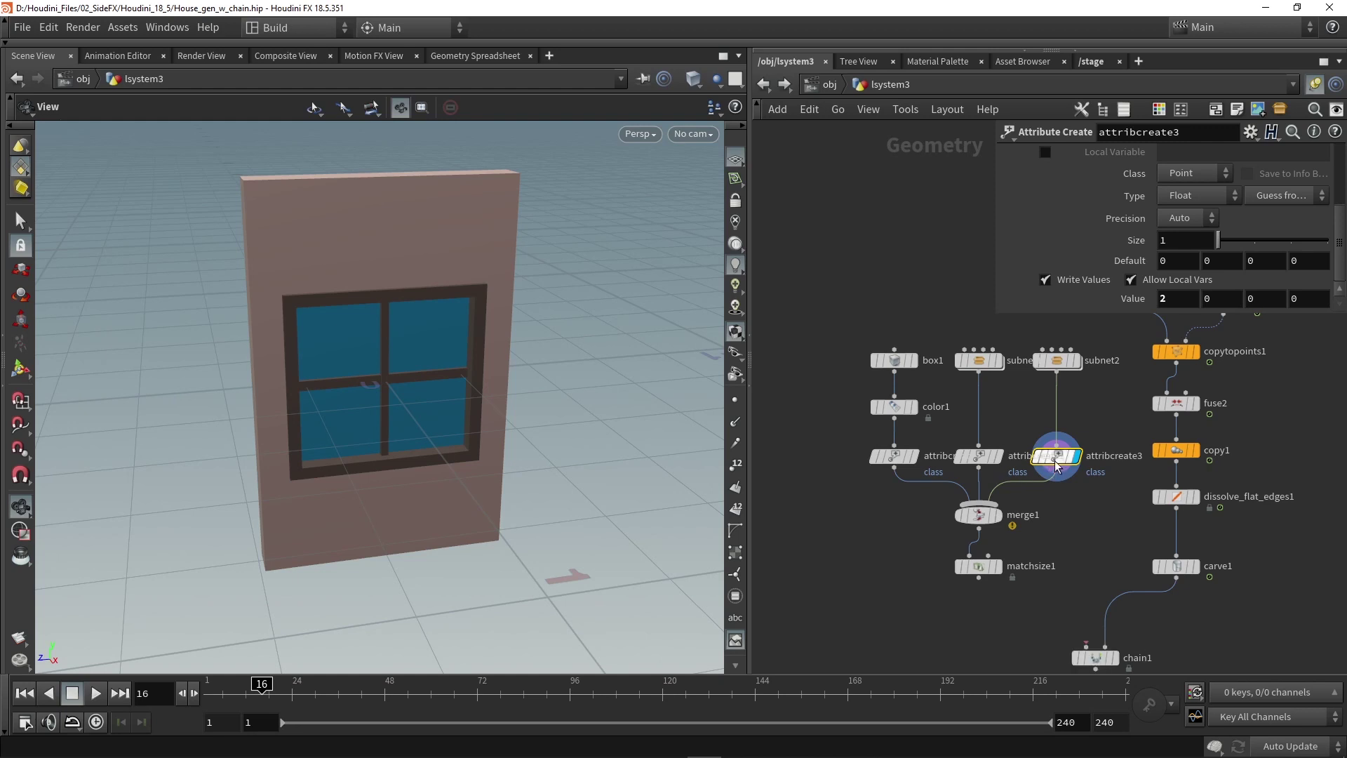
scroll(1088, 260, up, 3)
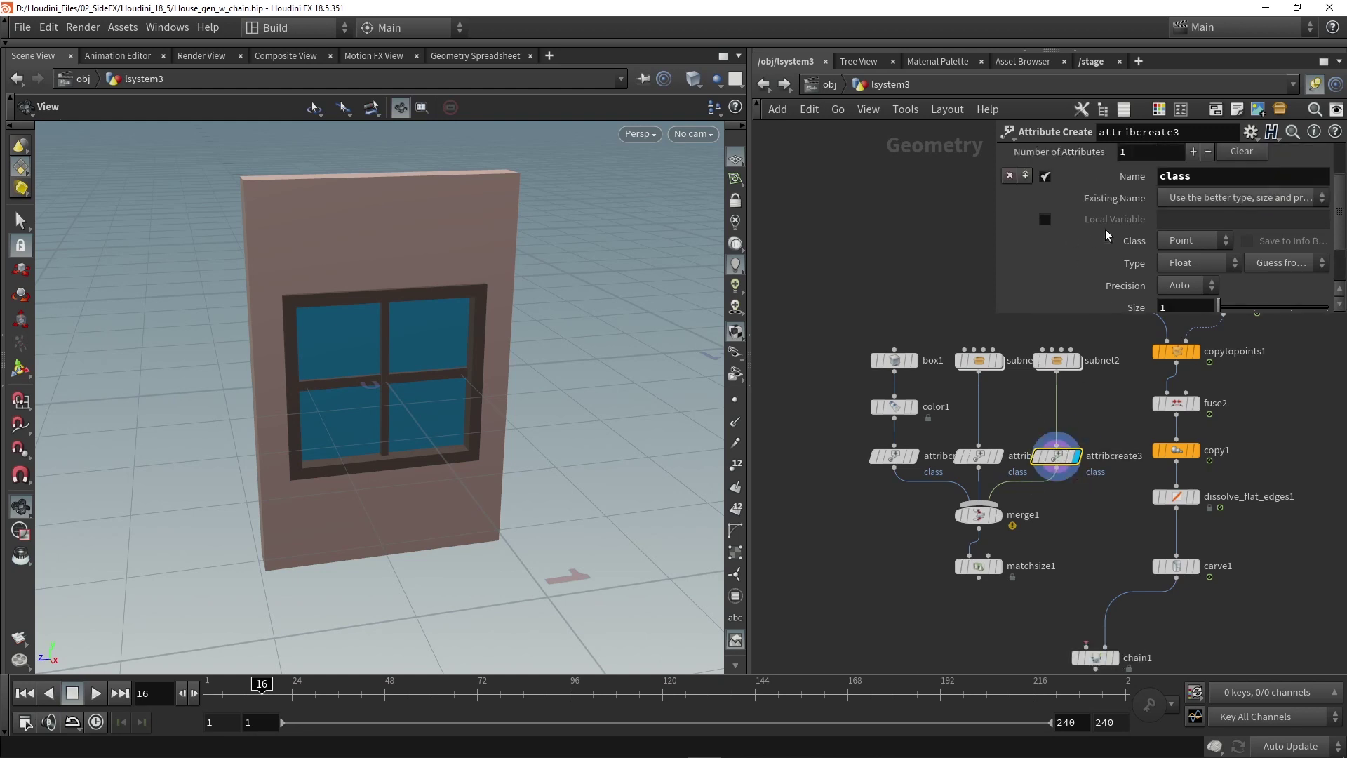
Step: Compare the class values assigned by attribcreate1, attribcreate2 and attribcreate3
scroll(1165, 190, down, 3)
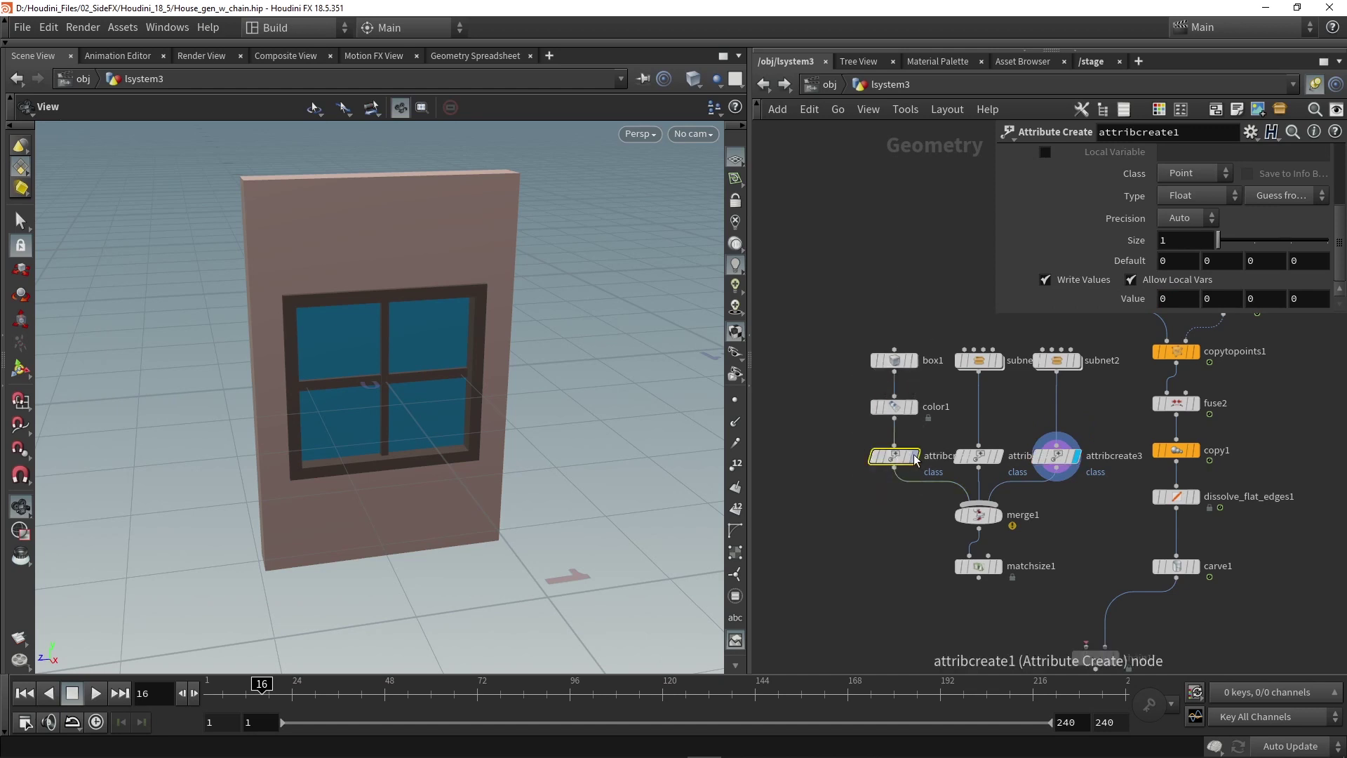
click(978, 456)
click(1061, 460)
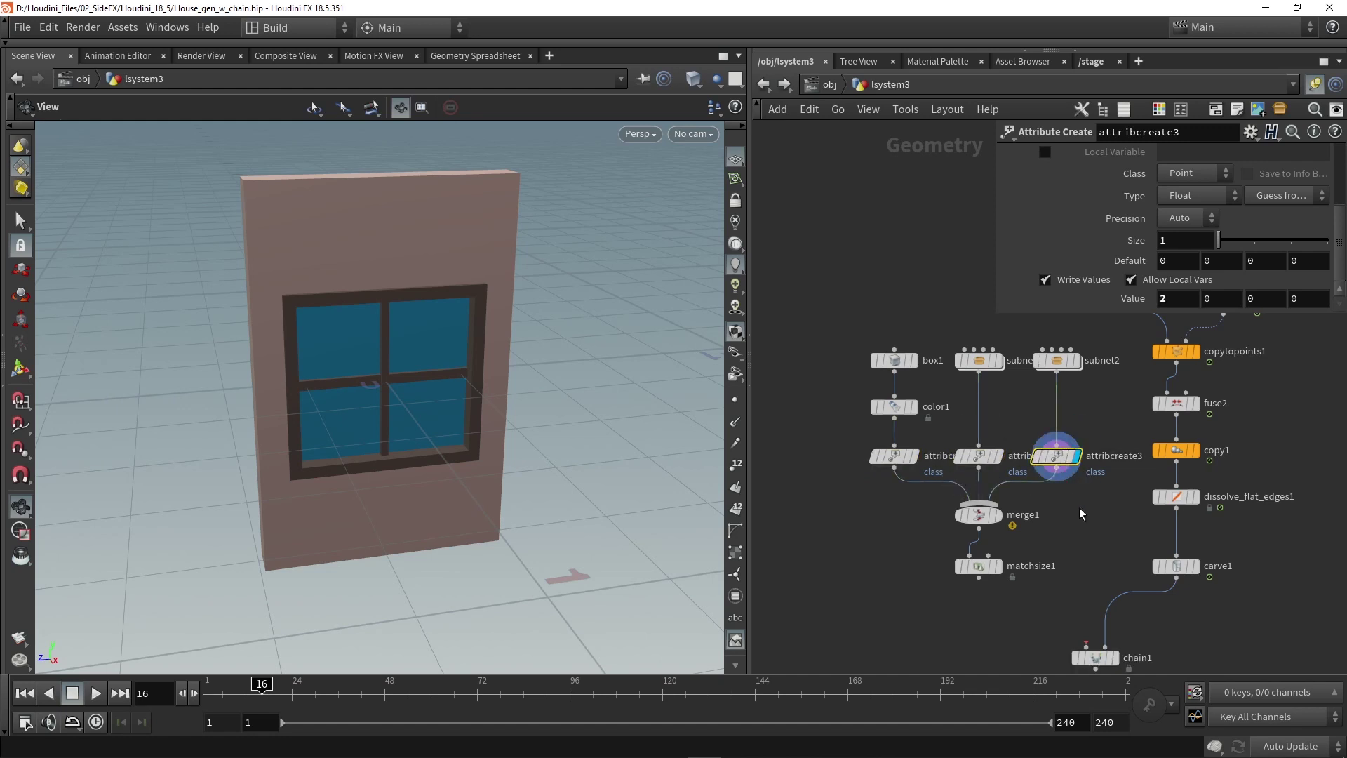
Step: Inspect the inputs of merge1, then display matchsize1 and examine its alignment settings and the module's base
middle_drag(1050, 508, 1042, 419)
click(975, 427)
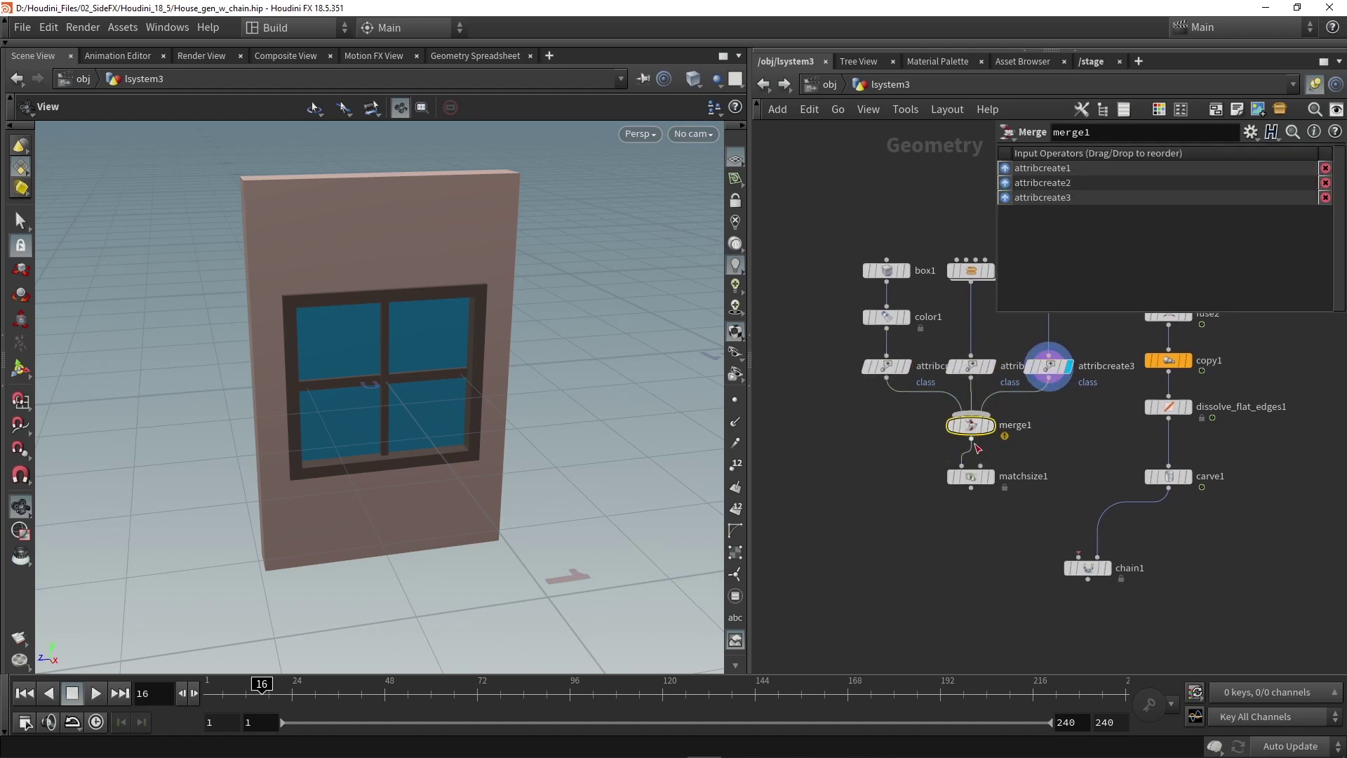
click(990, 477)
click(969, 480)
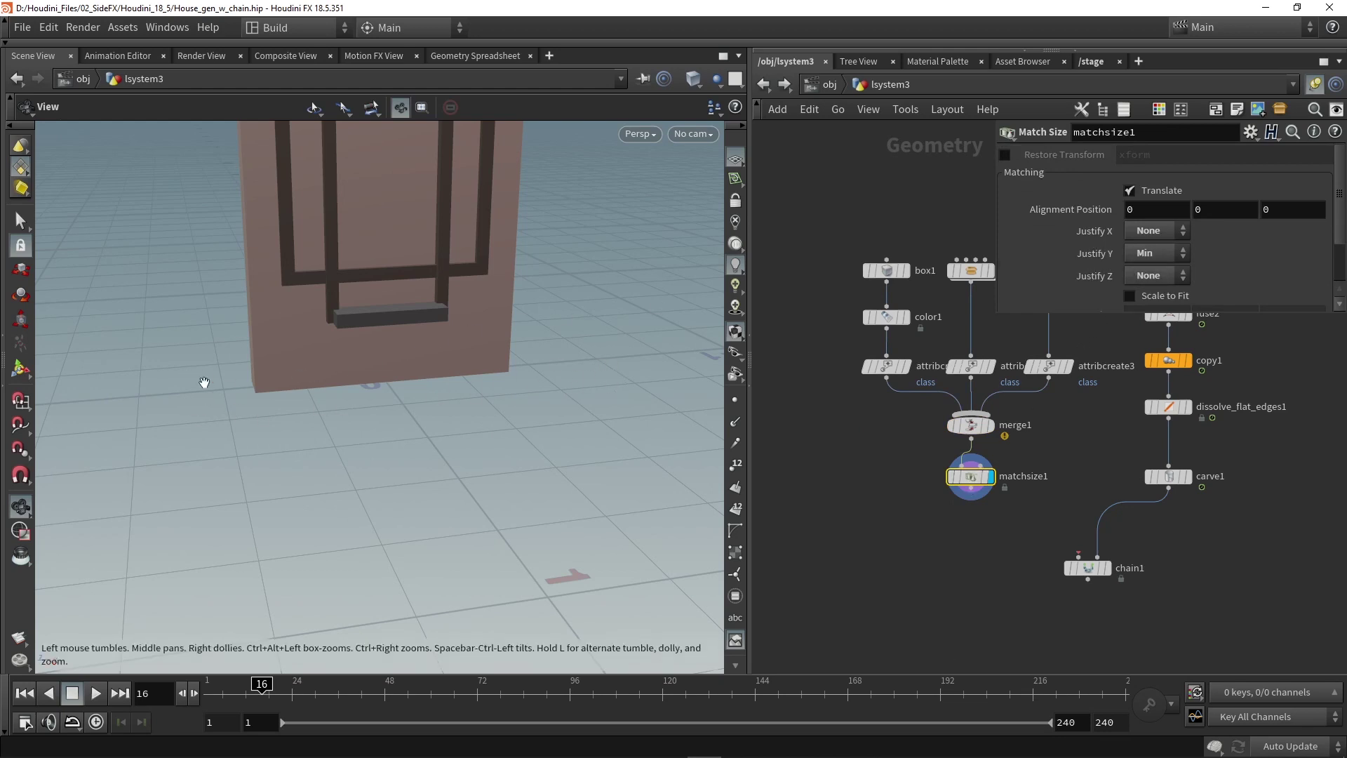
Step: Connect the output of matchsize1 to the first input of chain1 and save the scene
middle_drag(921, 520, 839, 526)
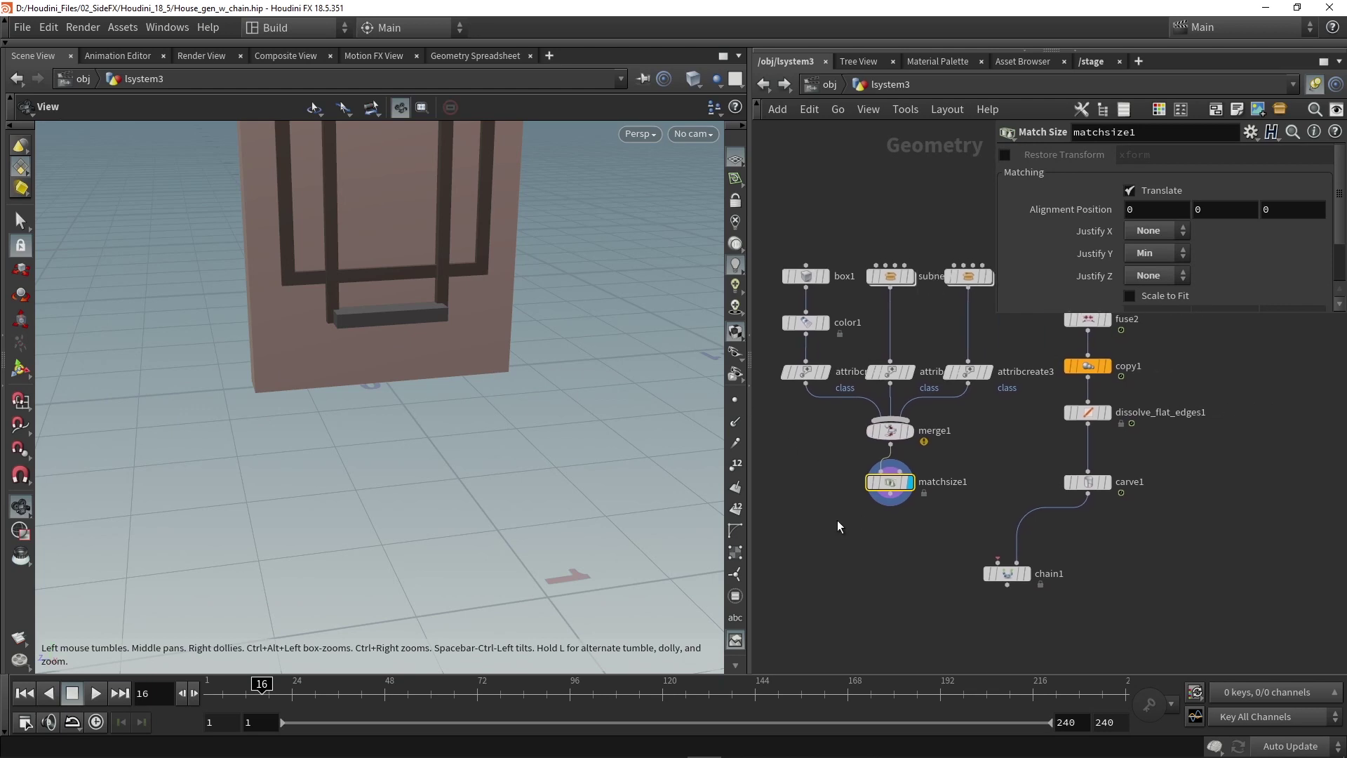
drag(891, 496, 998, 561)
middle_drag(947, 549, 899, 529)
click(899, 530)
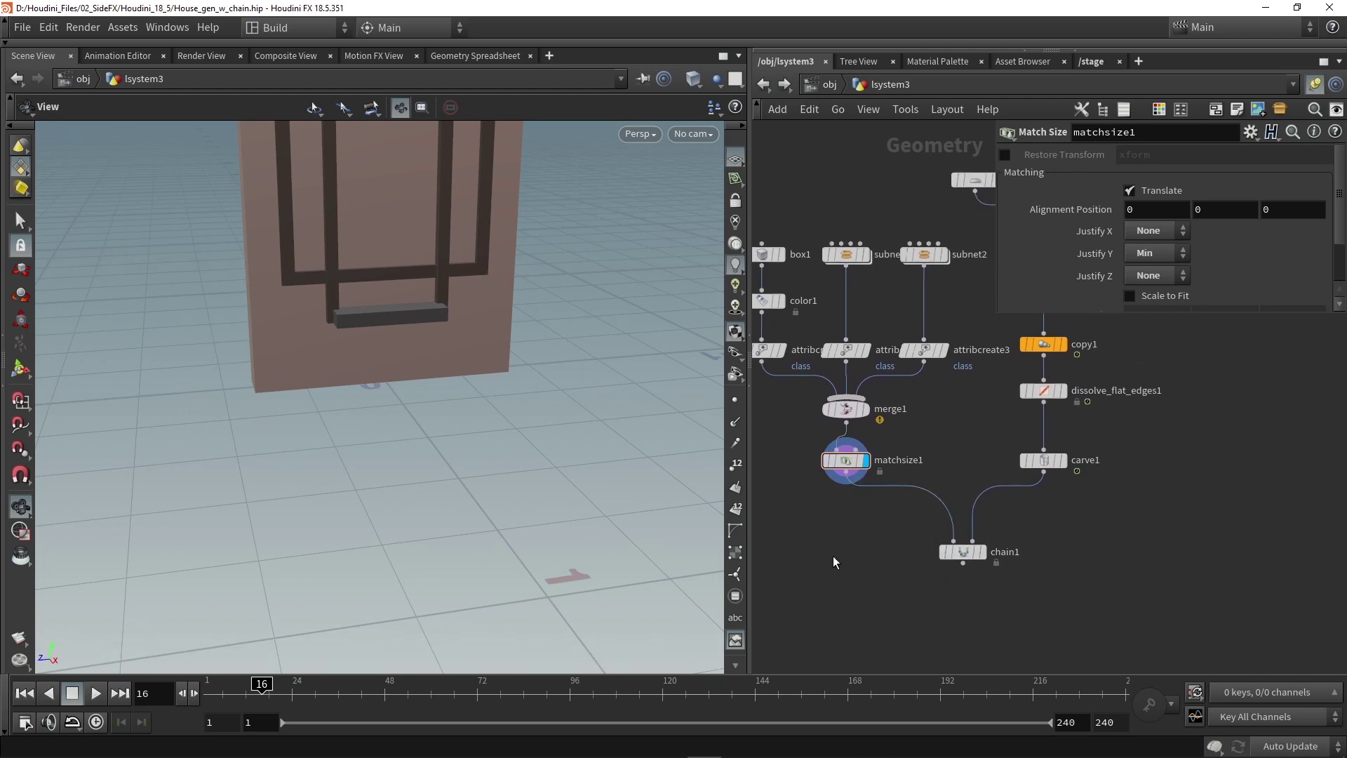
key(ctrl+s)
Step: Display chain1 and examine from several sides how the wall and window pieces are distributed along the footprint
click(980, 552)
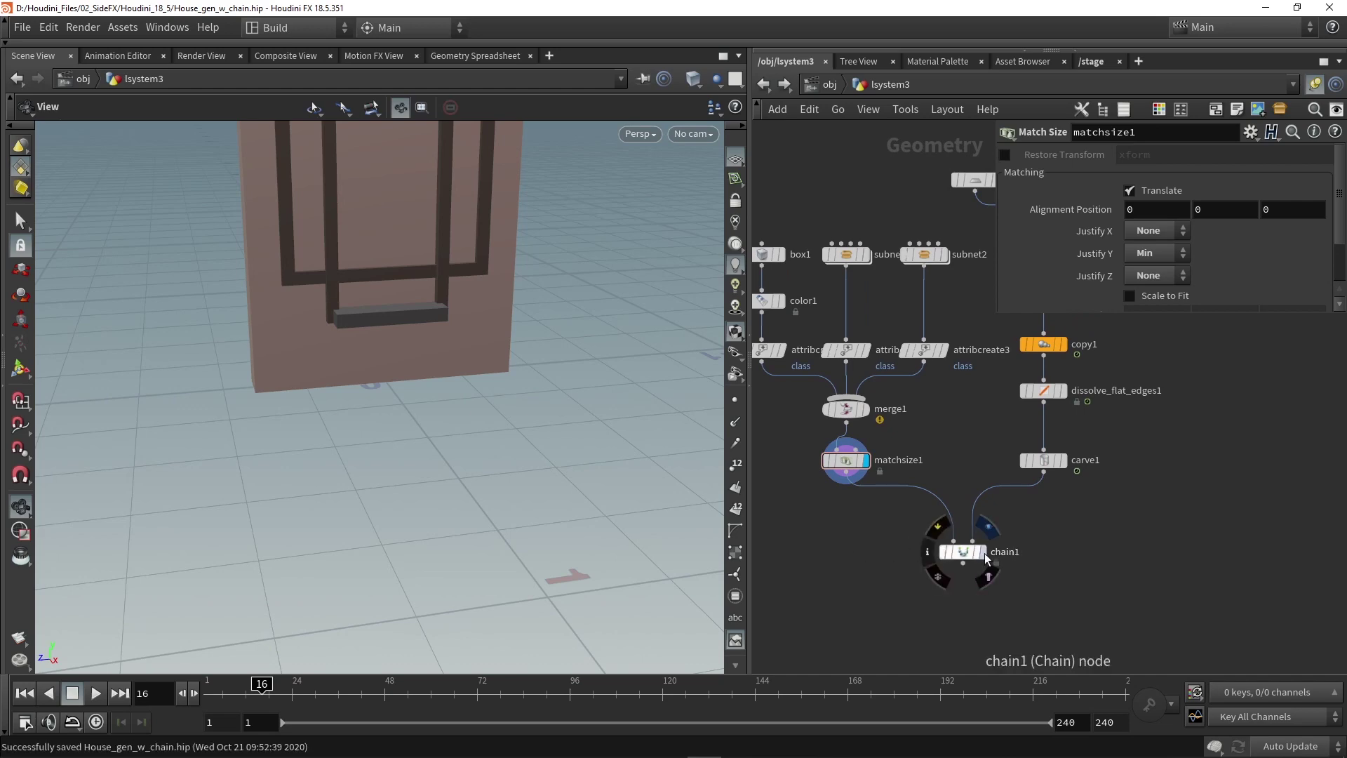
scroll(564, 461, down, 8)
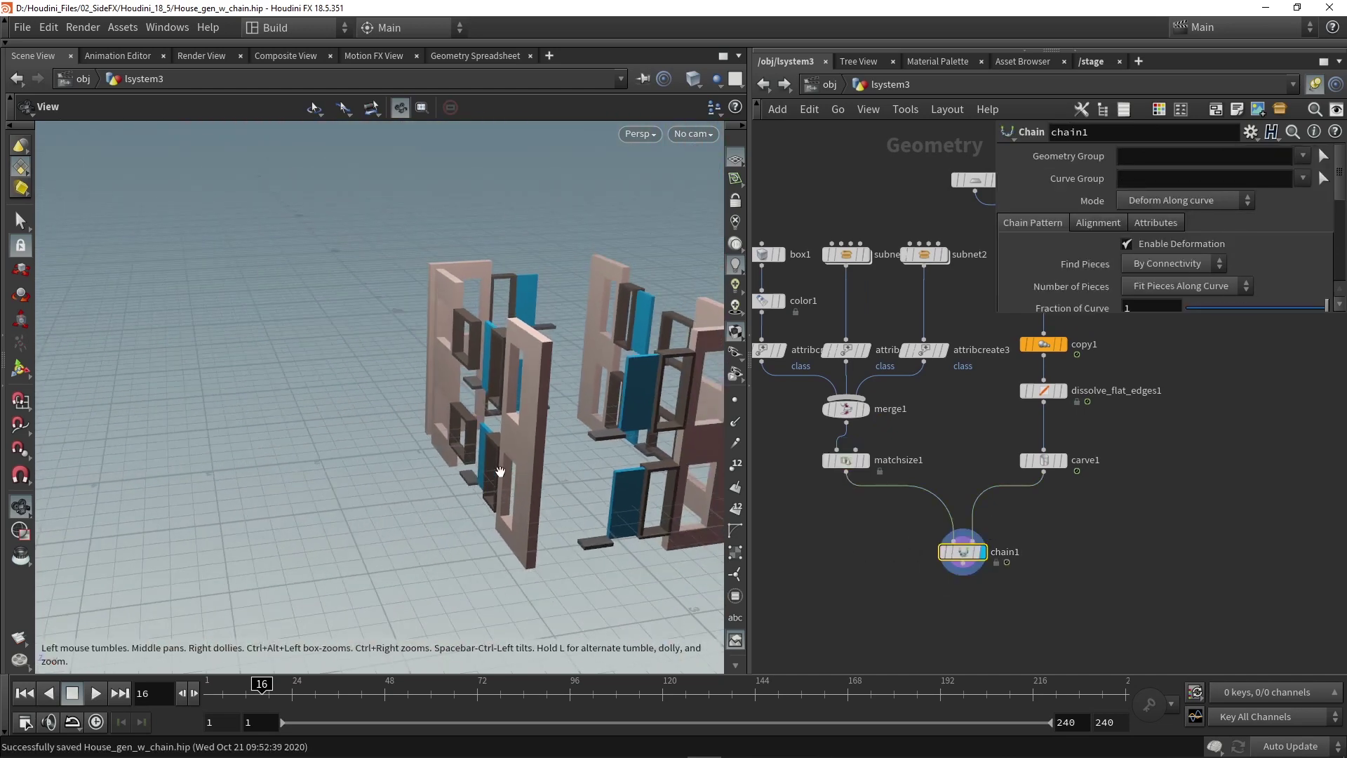
drag(499, 472, 543, 425)
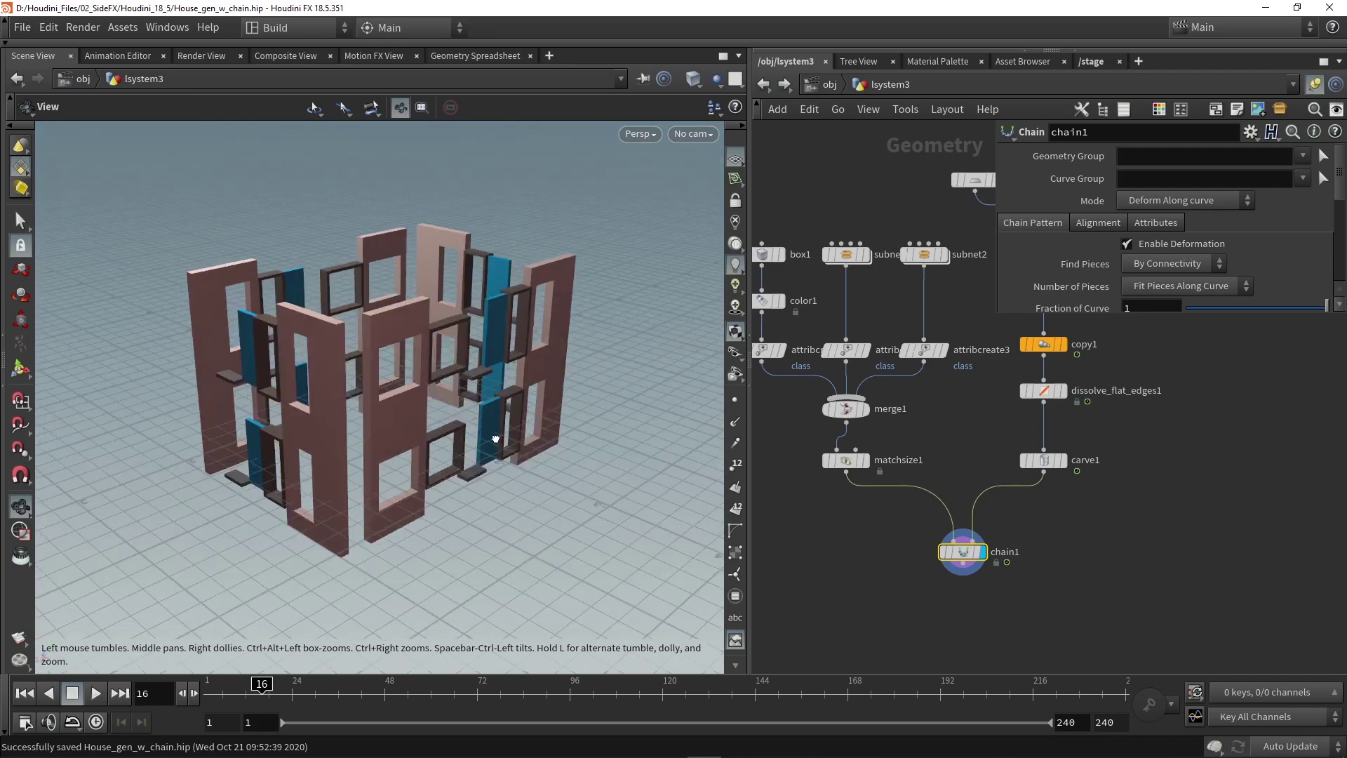
drag(496, 439, 572, 433)
scroll(306, 438, up, 3)
drag(267, 442, 354, 325)
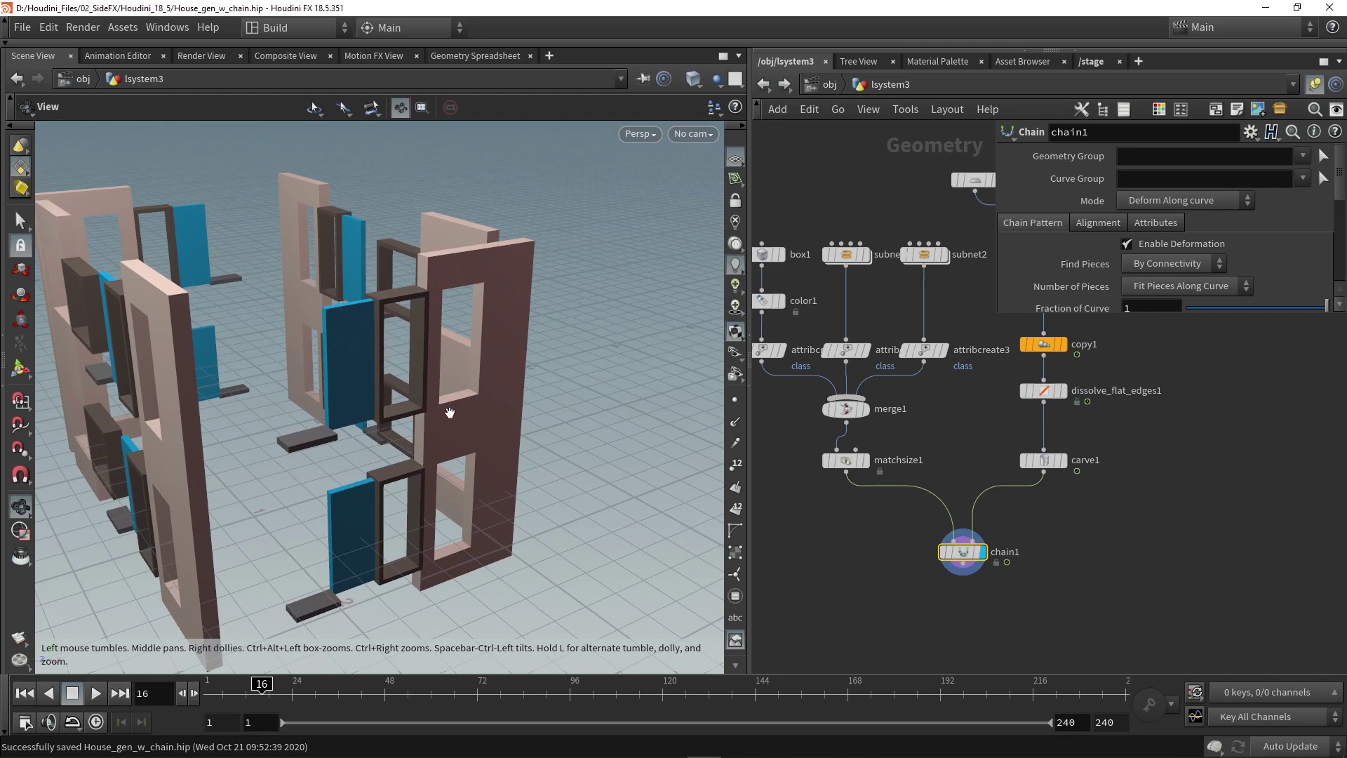
drag(330, 486, 435, 392)
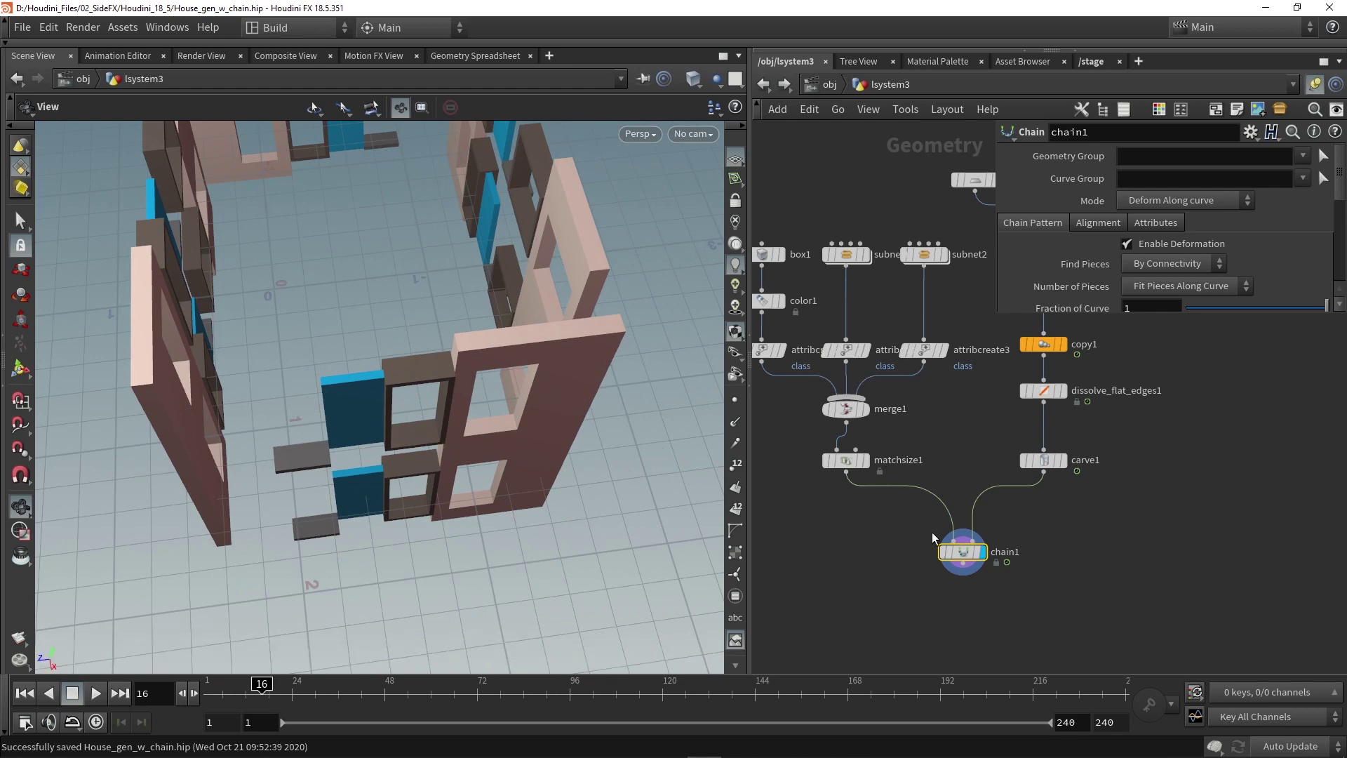
Step: Set chain1 to find pieces by piece attribute, using the class attribute
mouse_move(967, 559)
drag(996, 318, 833, 506)
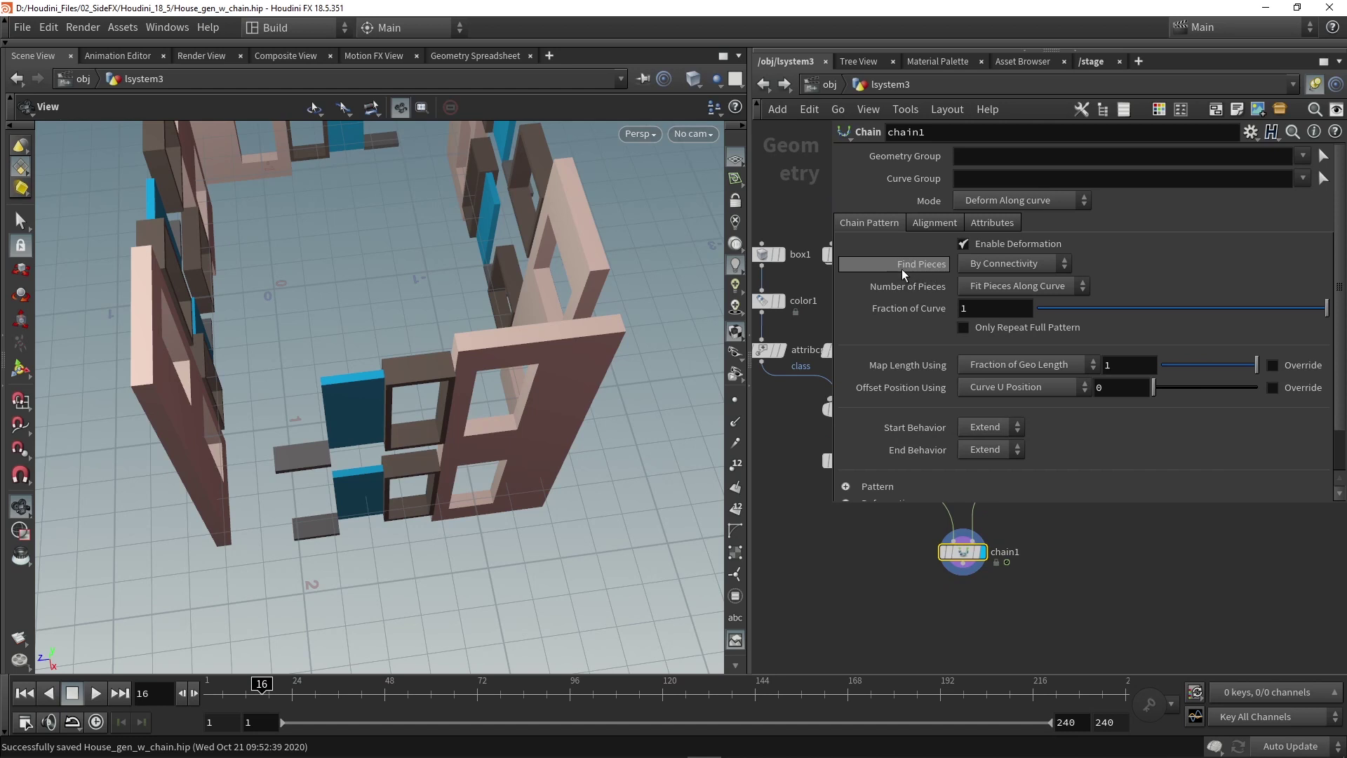
click(996, 267)
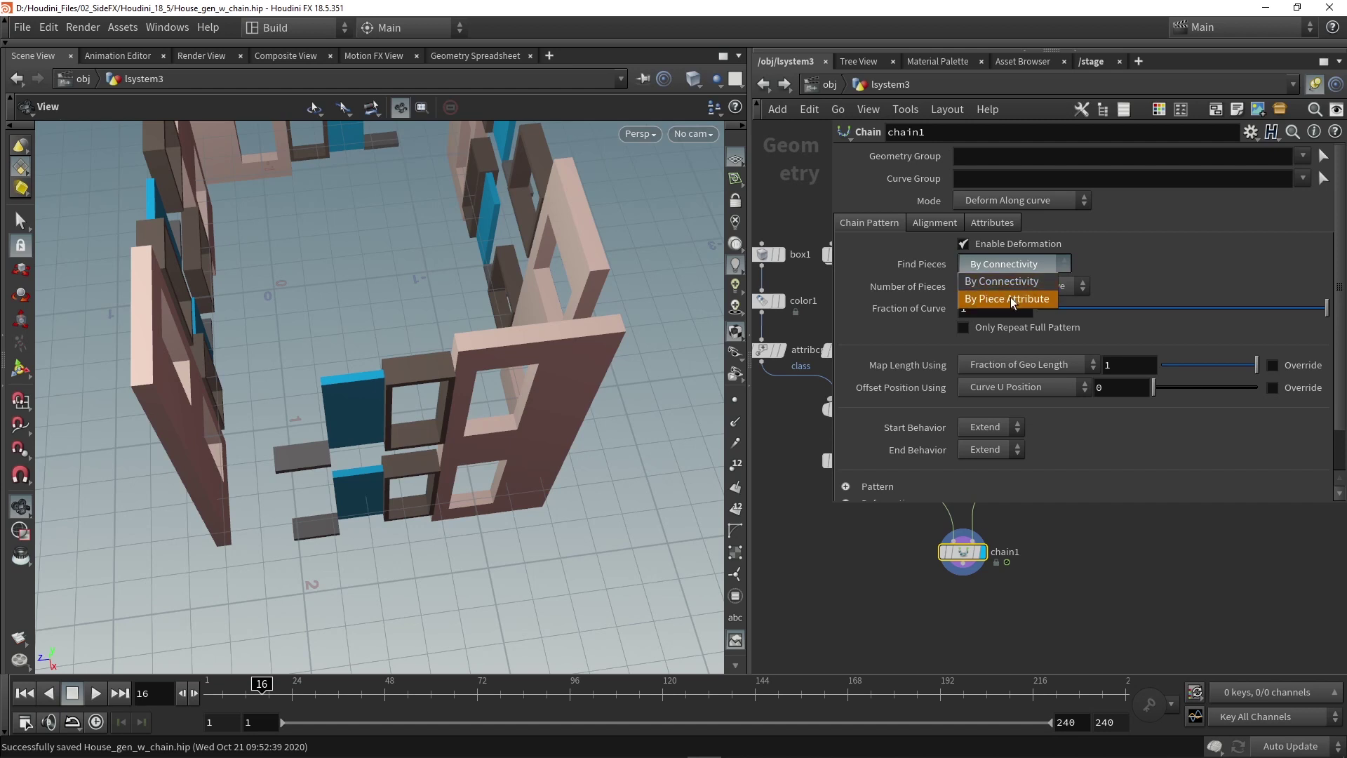
click(1010, 298)
double_click(1121, 268)
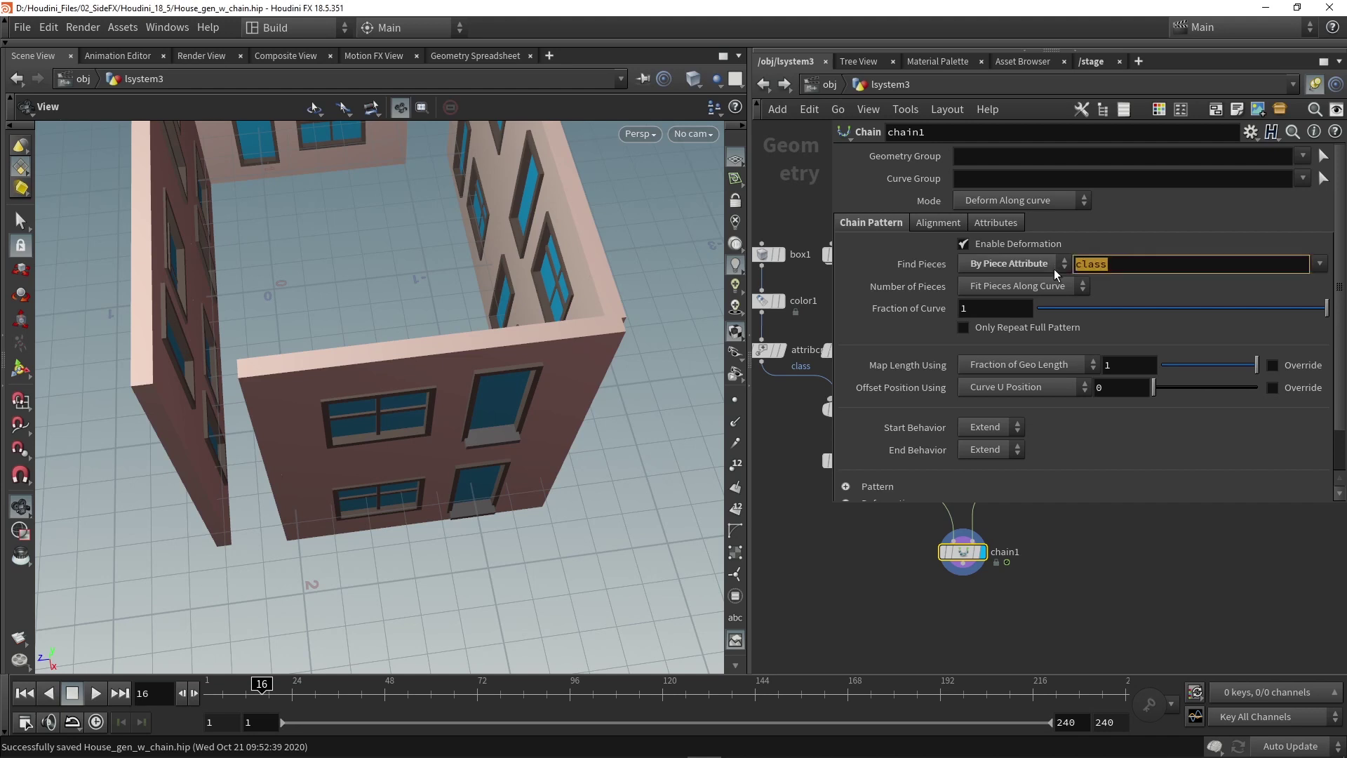
click(1140, 558)
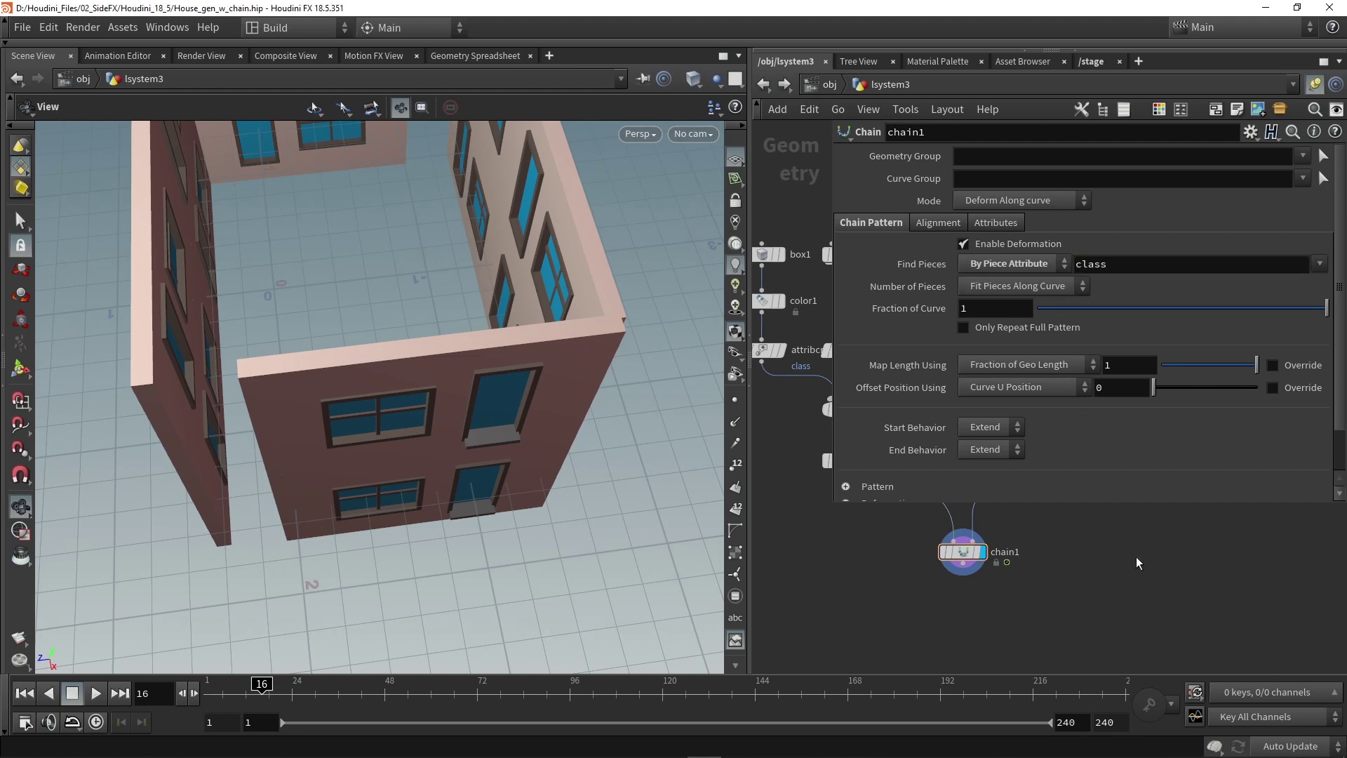
double_click(1112, 267)
click(1087, 566)
key(ctrl+z)
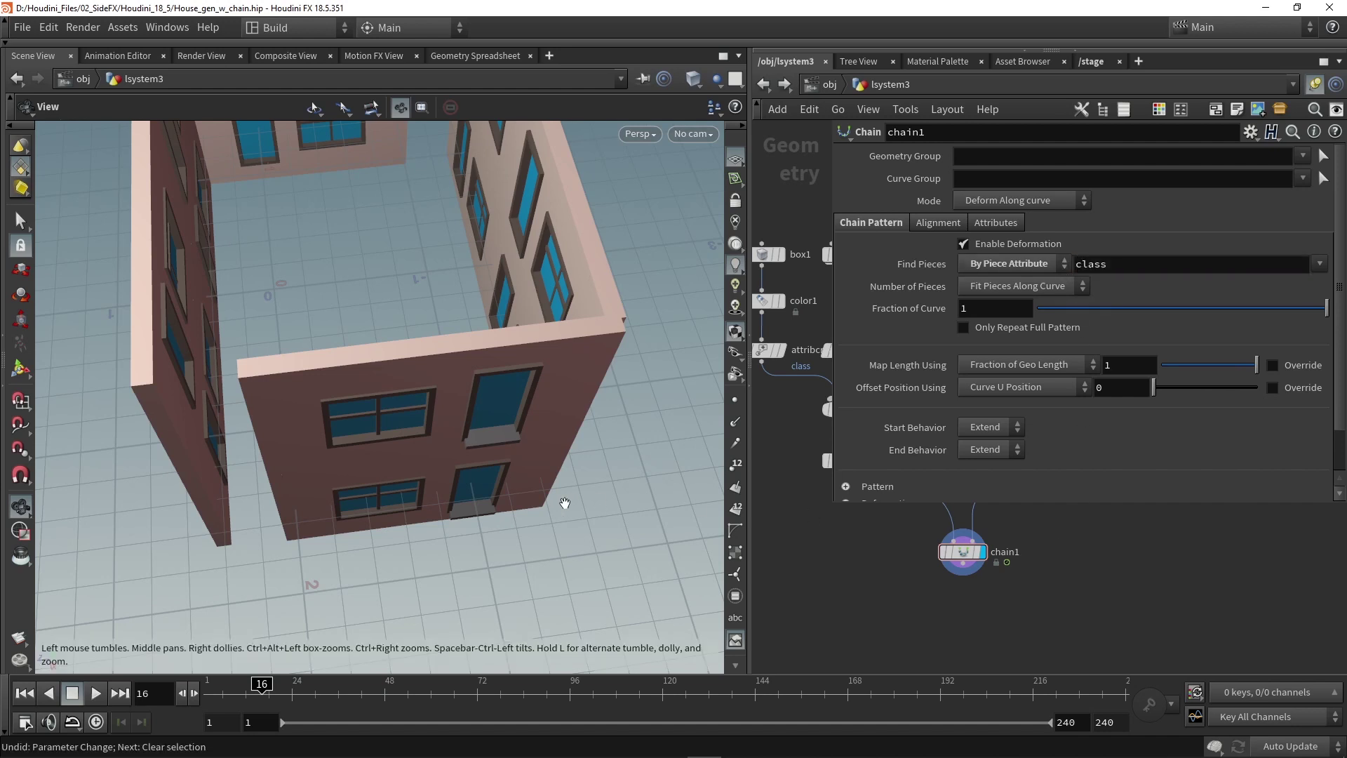
Step: Map the chain's length using Fraction of Curve Length
drag(398, 504, 624, 427)
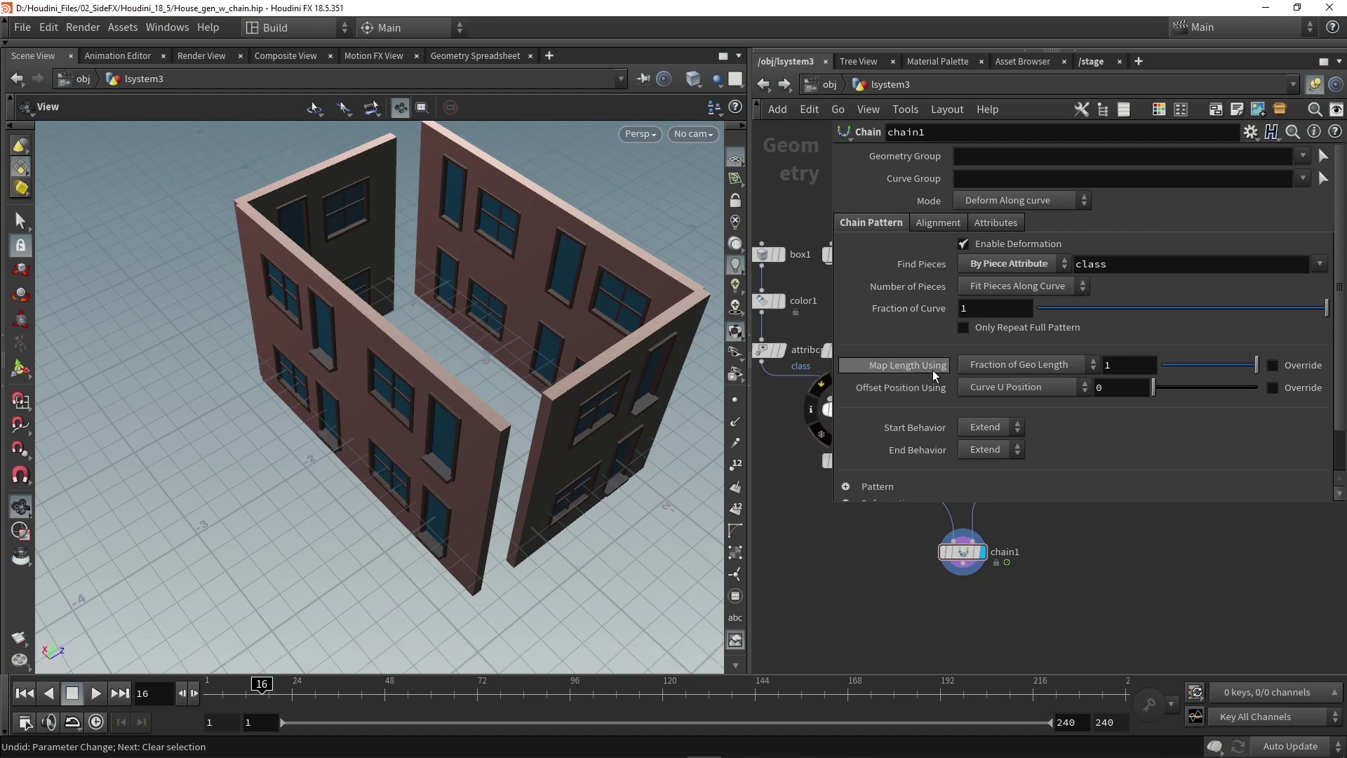
click(1010, 370)
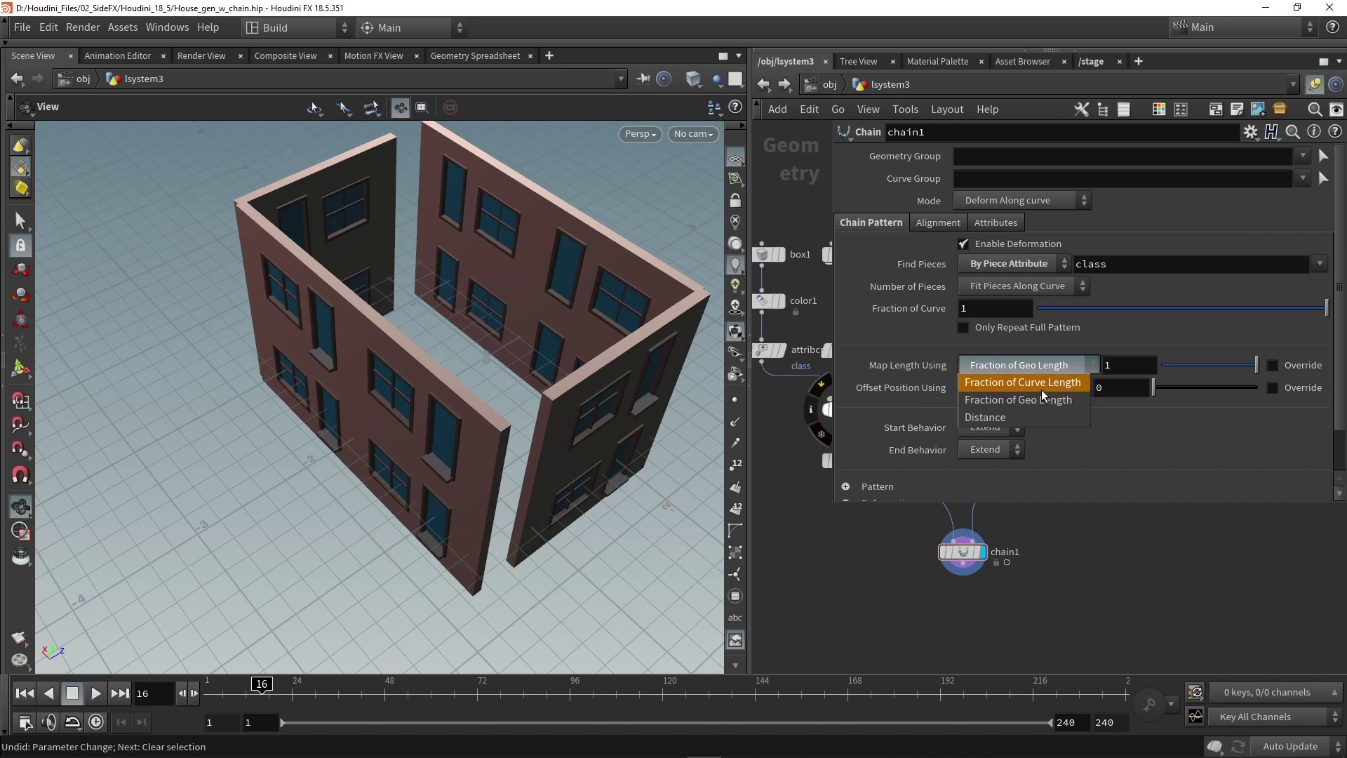
click(1040, 385)
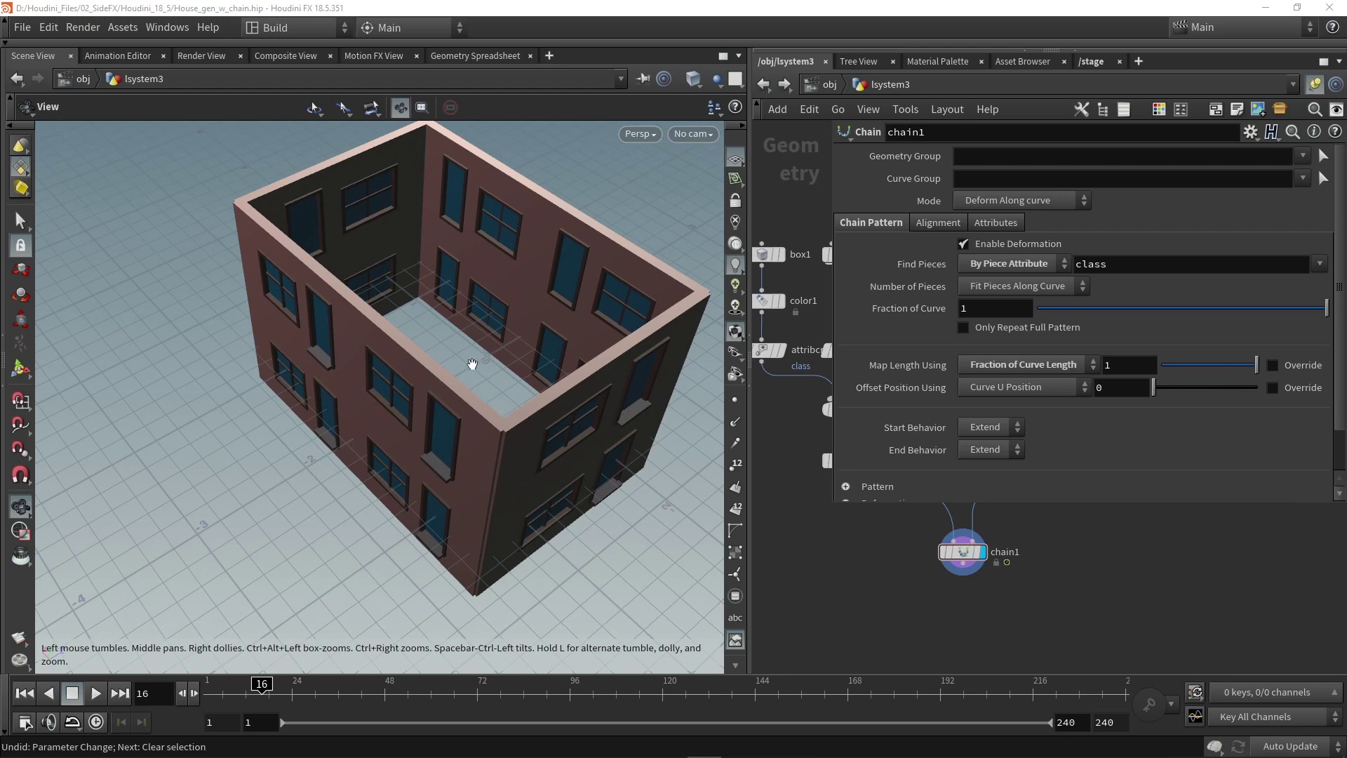
Step: Scrub the timeline to frame 49 and inspect the different house footprints from several angles
drag(472, 364, 435, 468)
drag(262, 690, 369, 690)
drag(449, 484, 449, 545)
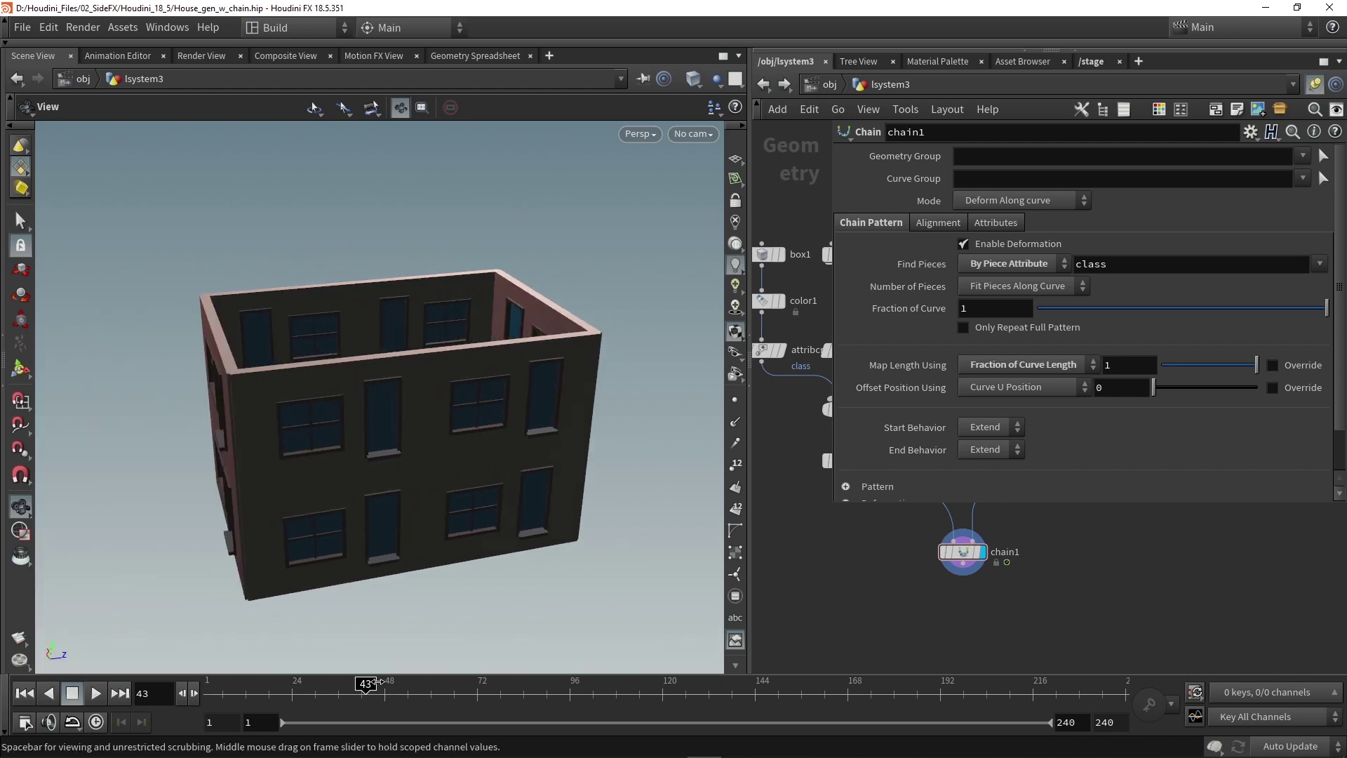
drag(376, 682, 388, 685)
mouse_move(379, 535)
mouse_down()
mouse_move(470, 440)
mouse_move(522, 429)
mouse_move(460, 457)
mouse_move(520, 424)
mouse_move(472, 456)
mouse_move(390, 459)
mouse_move(529, 393)
mouse_move(412, 429)
mouse_move(481, 457)
mouse_move(562, 442)
mouse_move(456, 451)
mouse_move(485, 428)
mouse_move(466, 370)
mouse_move(397, 457)
mouse_move(435, 455)
mouse_up()
Step: Expand chain1's Pattern settings and set the Repeat Pattern to Random
scroll(874, 360, down, 2)
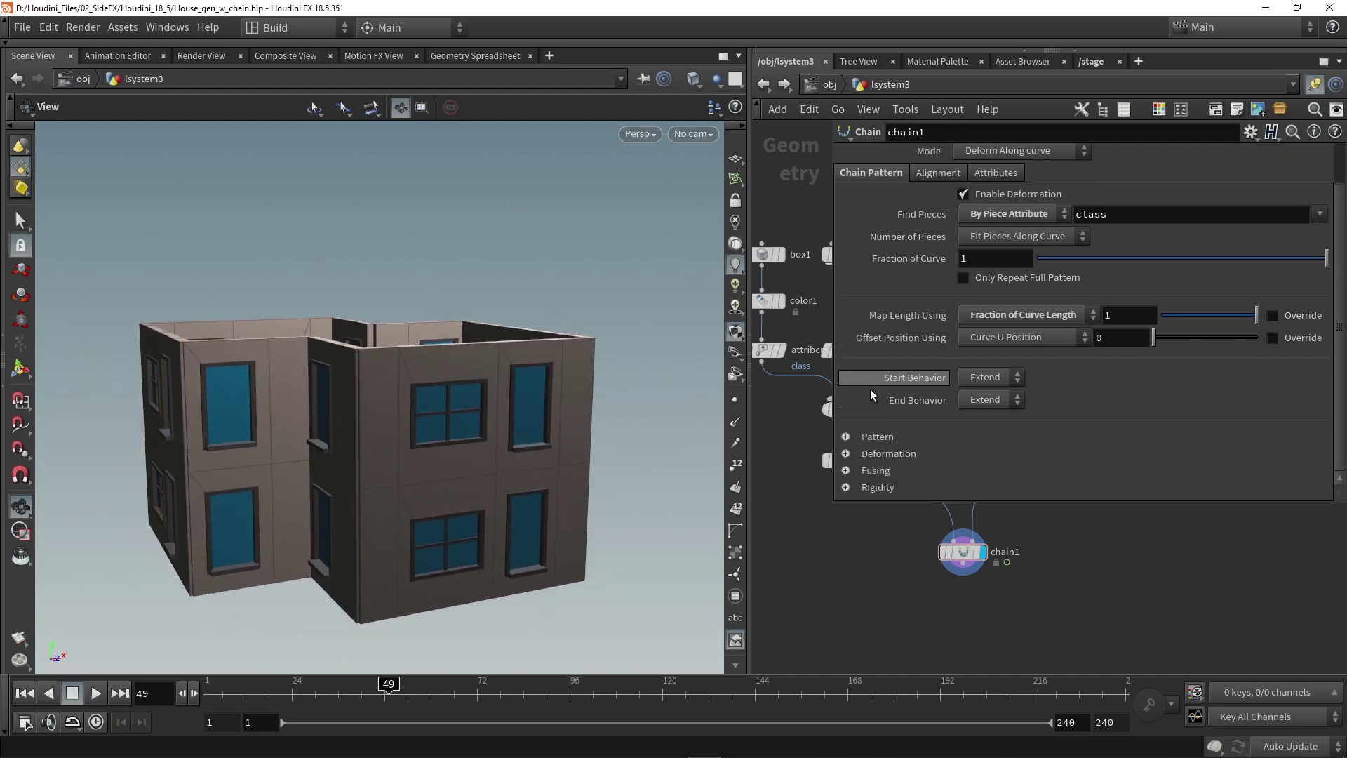
click(874, 437)
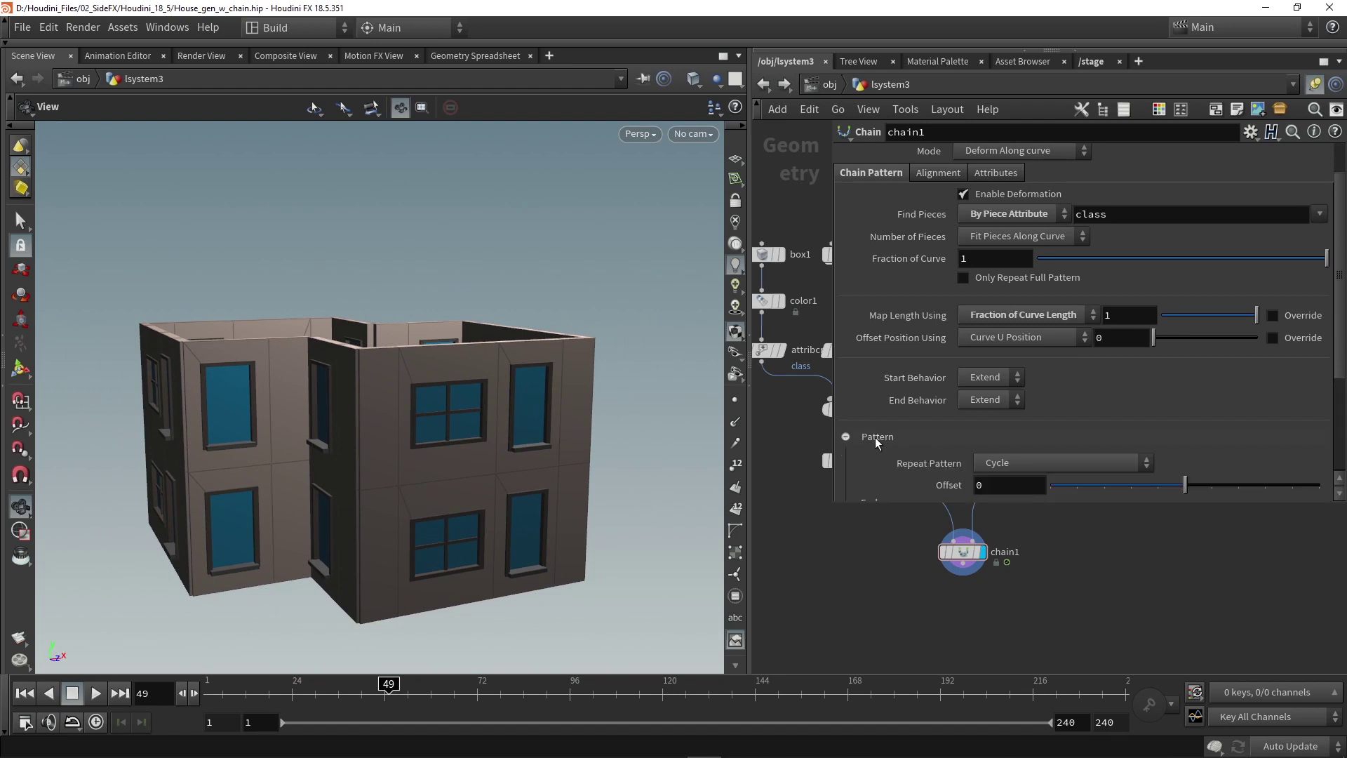
scroll(874, 436, down, 2)
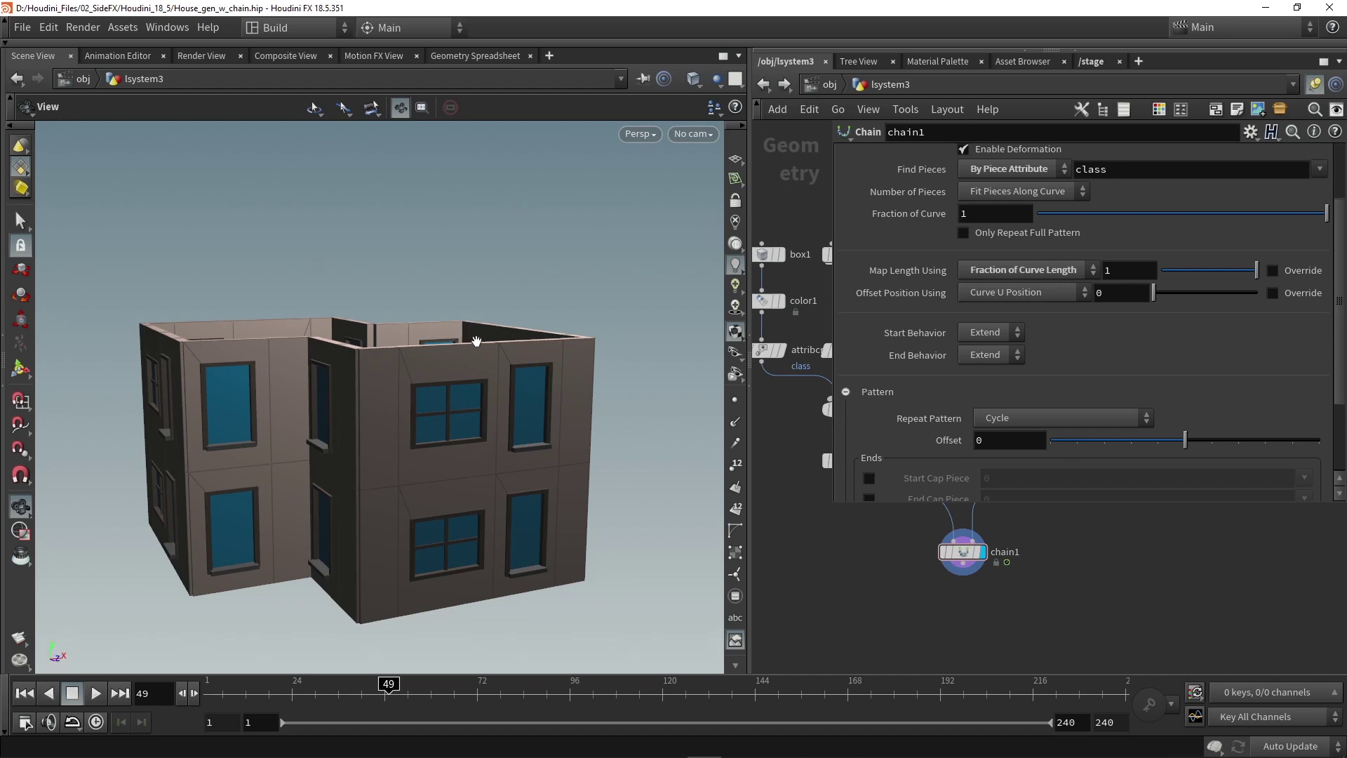
drag(397, 348, 713, 431)
click(997, 418)
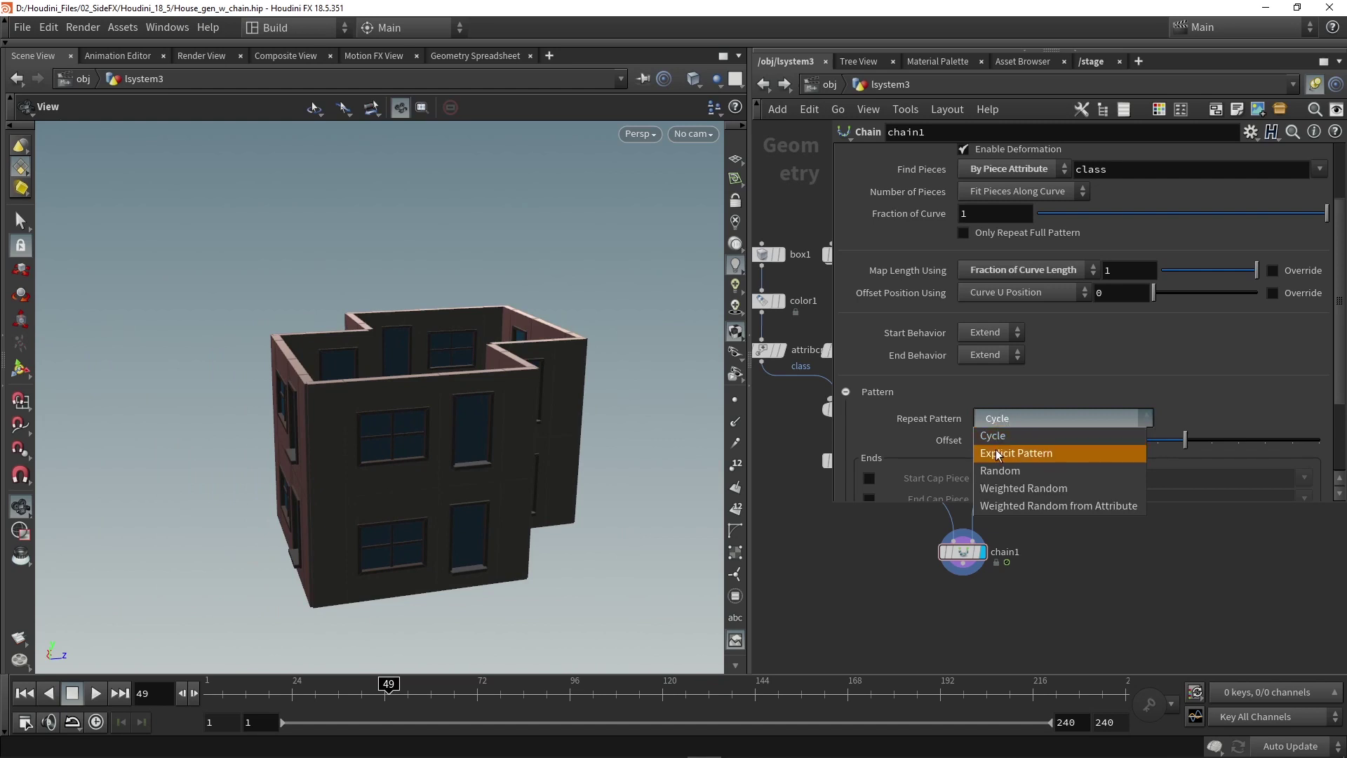
click(991, 474)
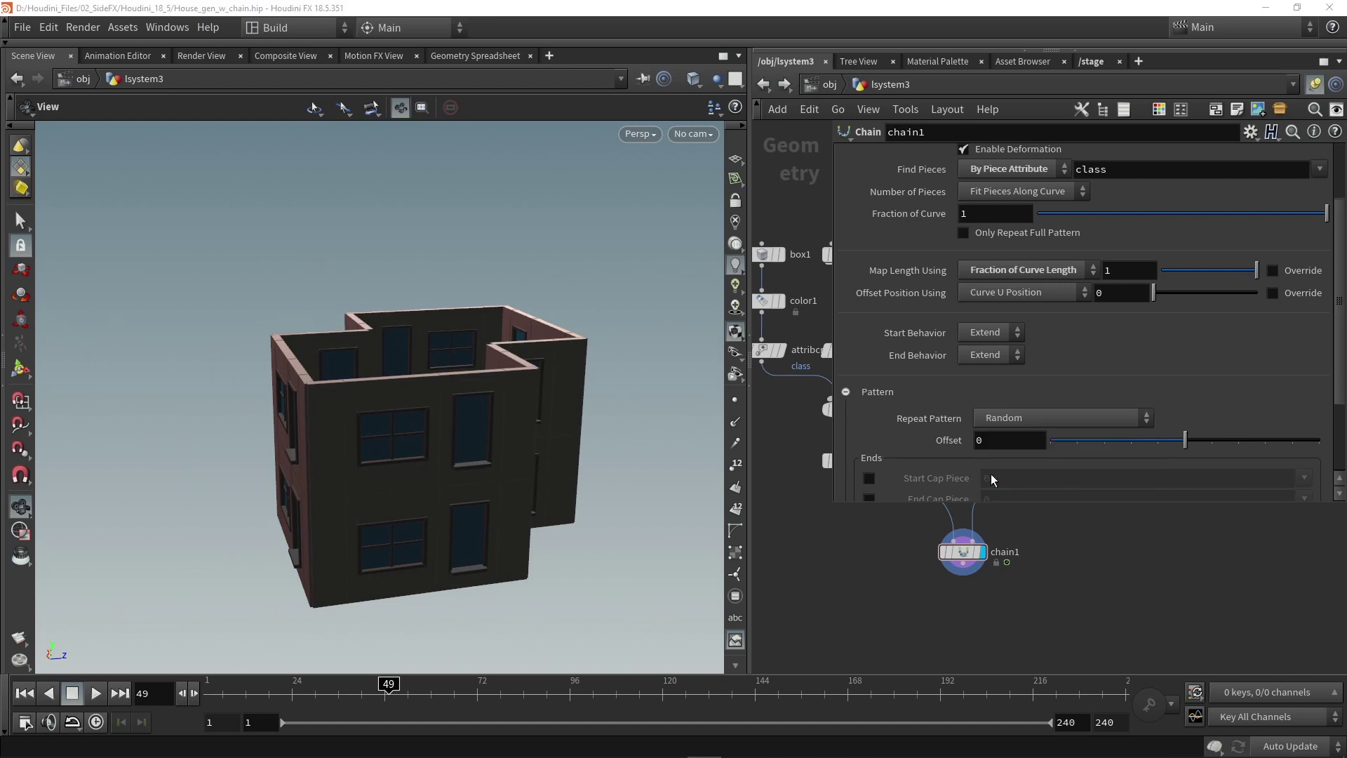
Step: Try seed 5 for the random pattern and examine the window distribution around the house from several sides
drag(557, 457, 529, 430)
drag(1054, 440, 1186, 442)
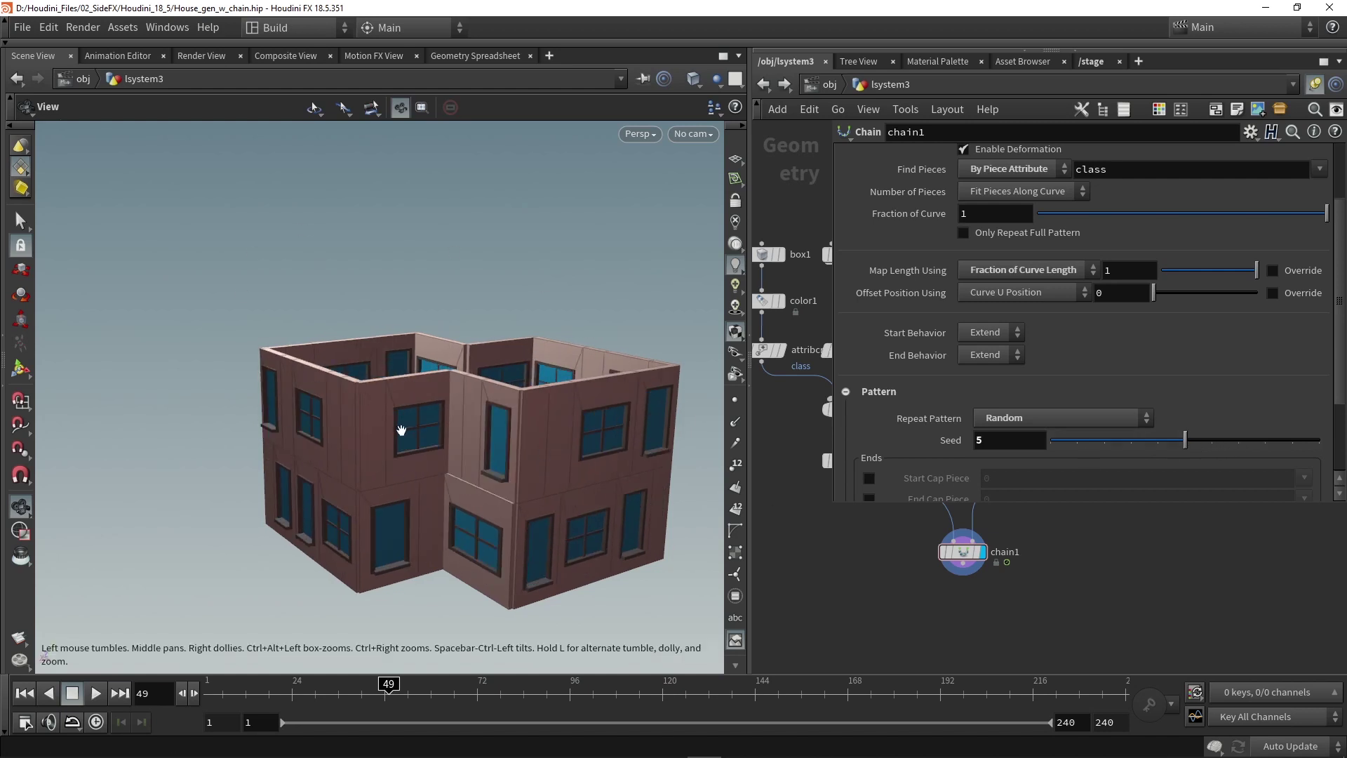
drag(401, 430, 373, 475)
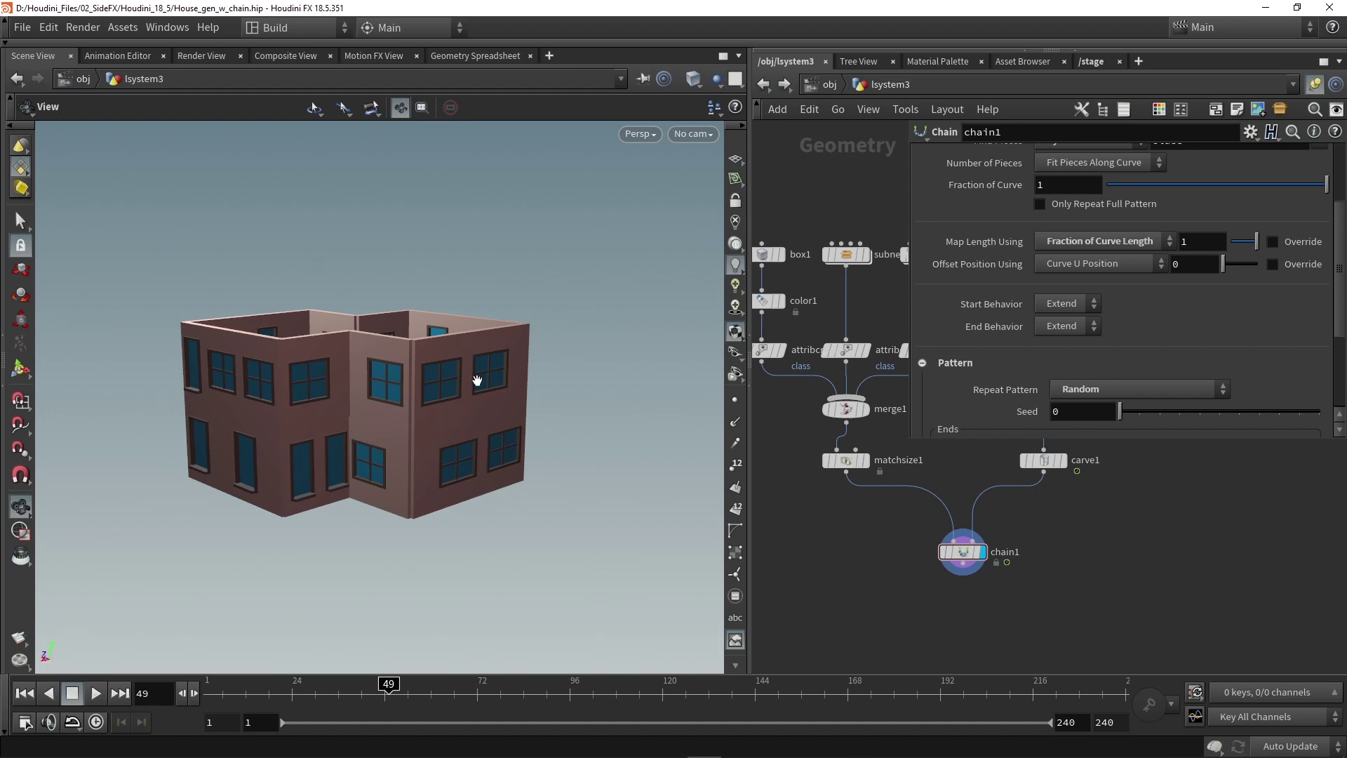
drag(382, 358, 559, 373)
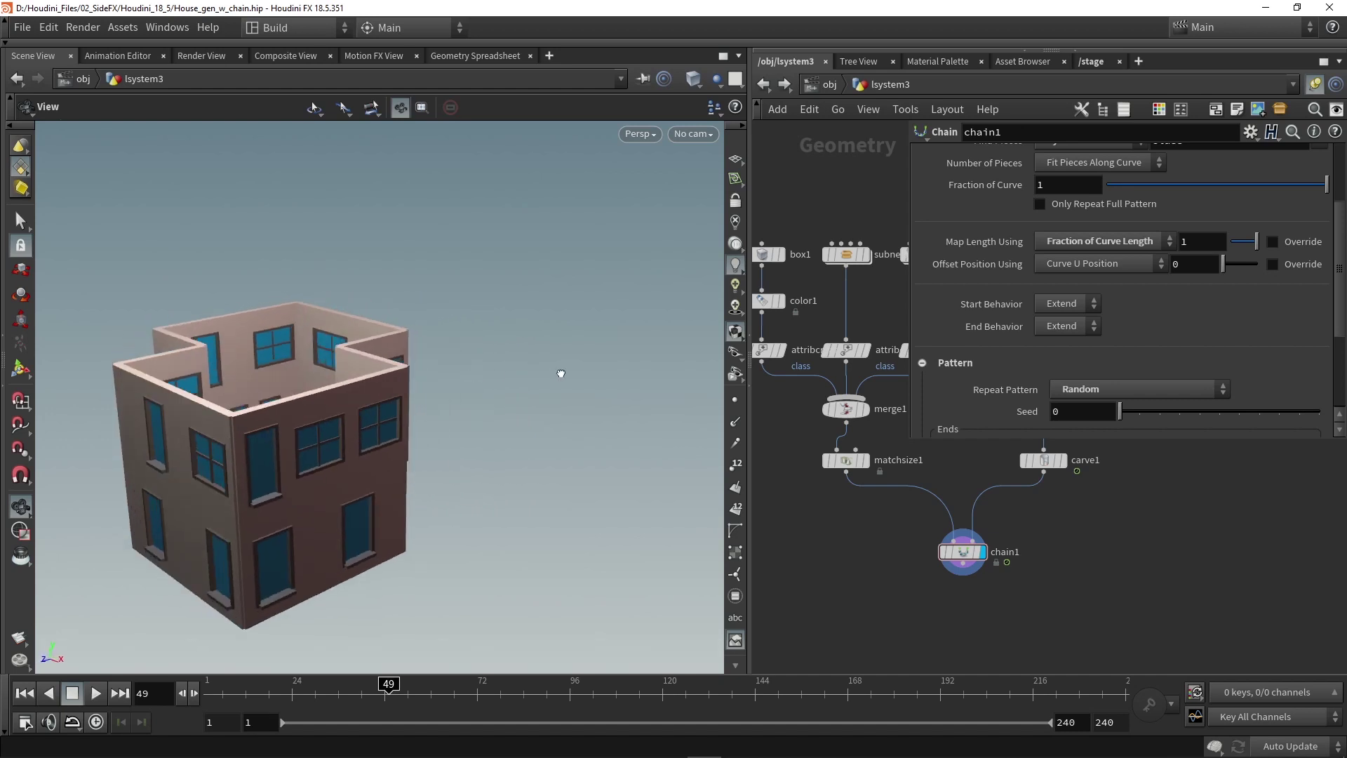
drag(320, 421, 421, 430)
middle_drag(196, 473, 432, 459)
drag(335, 502, 387, 503)
drag(405, 322, 444, 441)
Step: Select box1 and use its viewport handle to widen the plain wall module's Z size to about 2.91
middle_drag(815, 510, 849, 567)
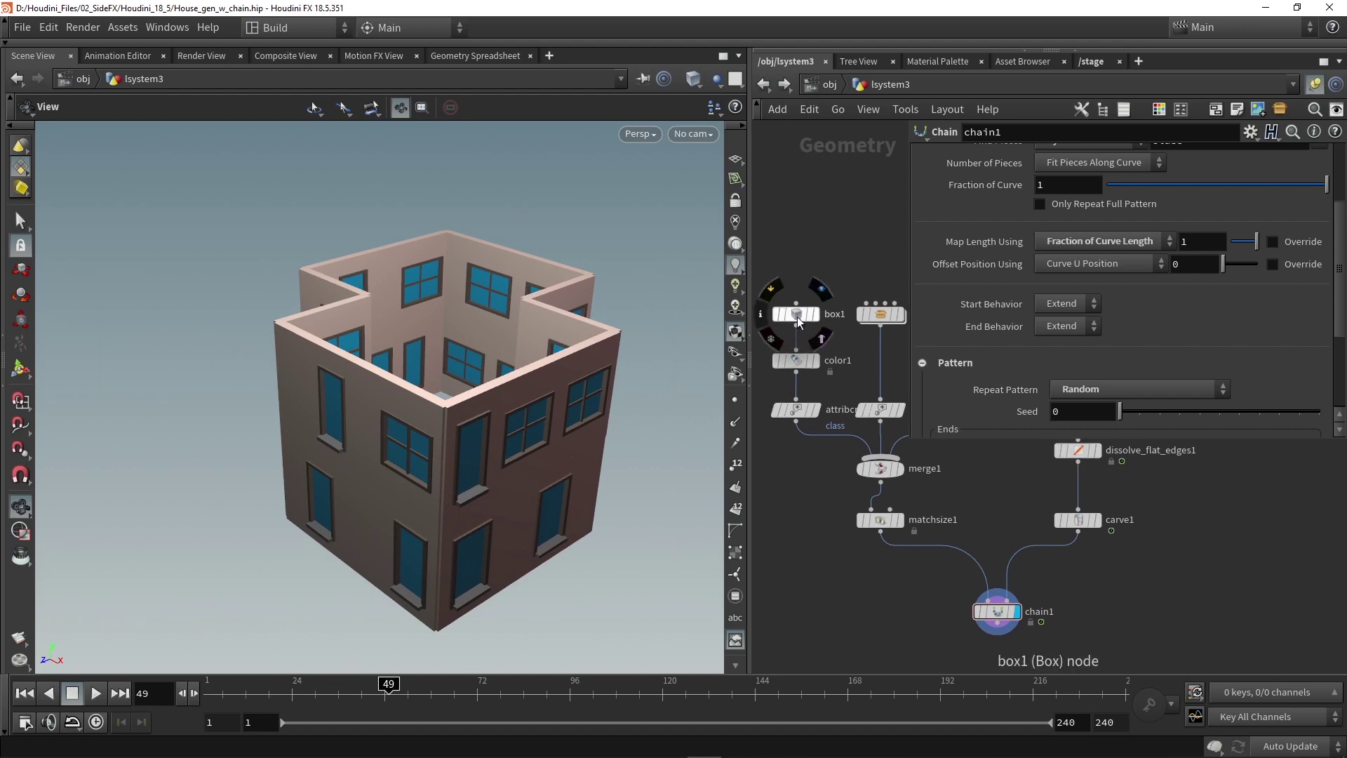
click(797, 316)
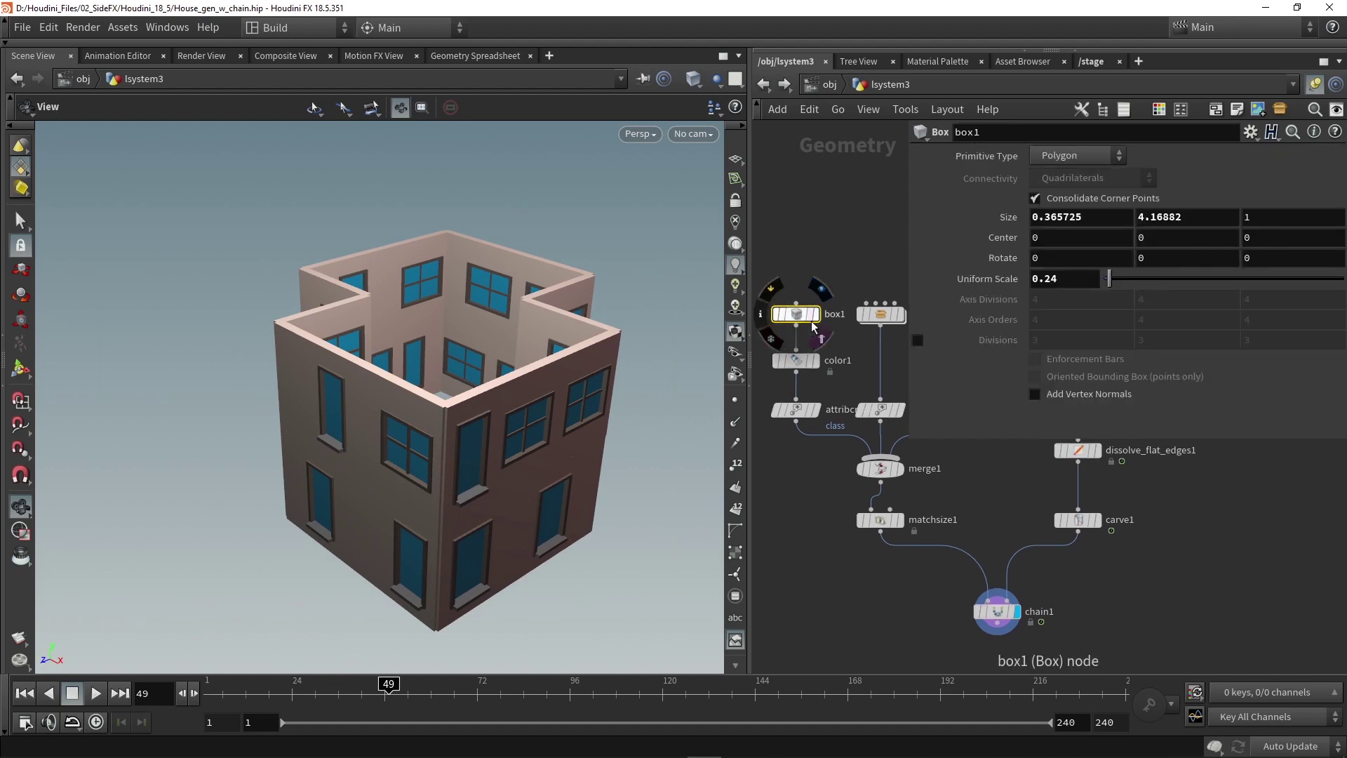
click(21, 369)
mouse_move(390, 393)
alt+mouse_down()
mouse_move(412, 398)
mouse_move(397, 414)
alt+mouse_up()
key(shift+w)
alt+right_drag(397, 414, 420, 439)
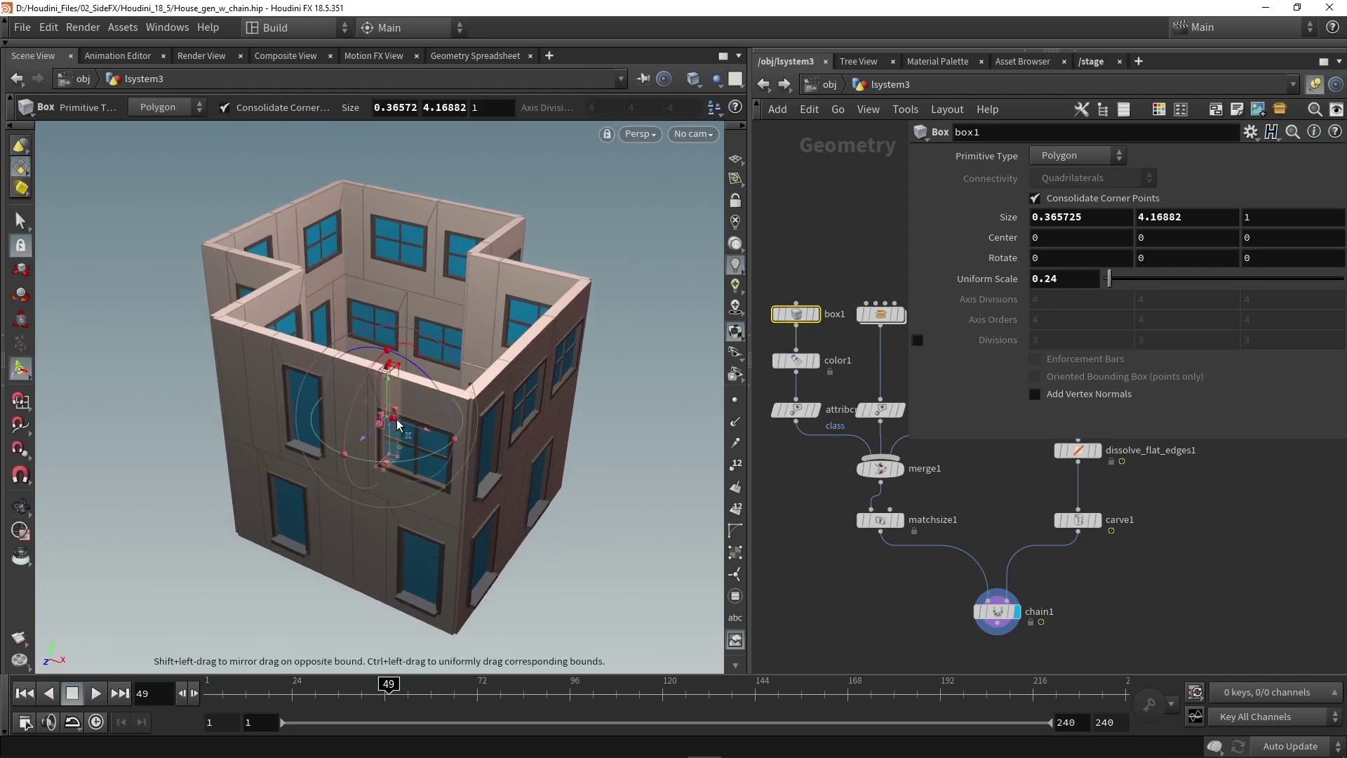
drag(379, 430, 368, 448)
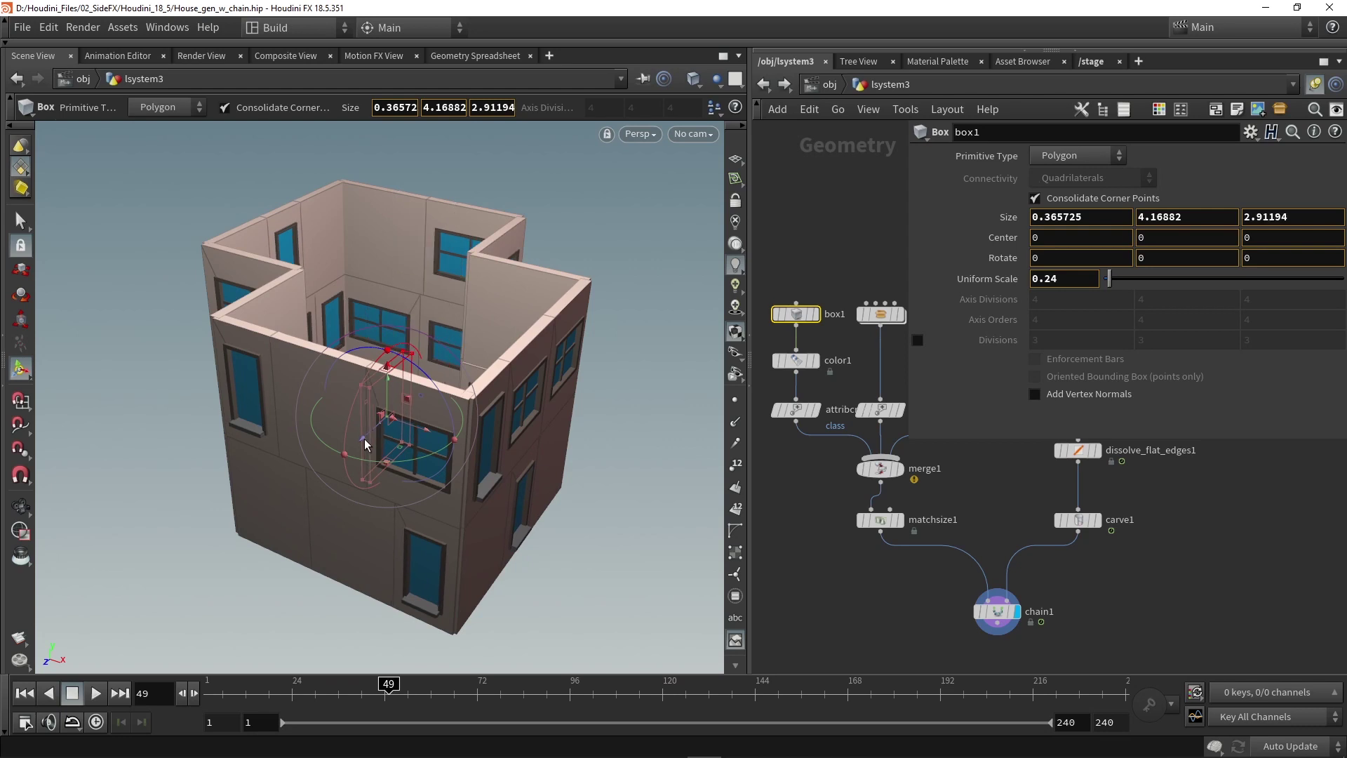
Step: Inspect the walls from other sides and reduce box1's Z size to about 1.33 with the viewport handle
key(space)
drag(350, 210, 385, 442)
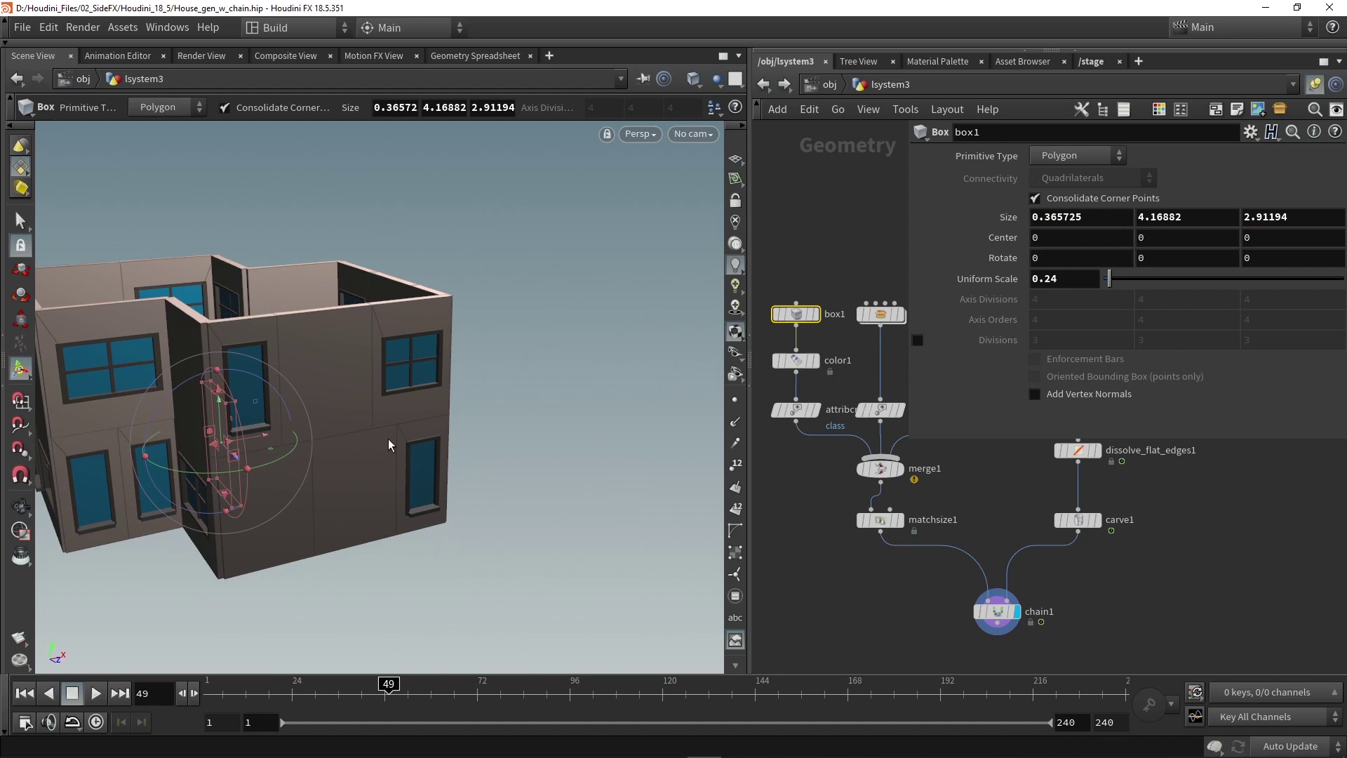
key(space)
drag(391, 445, 237, 436)
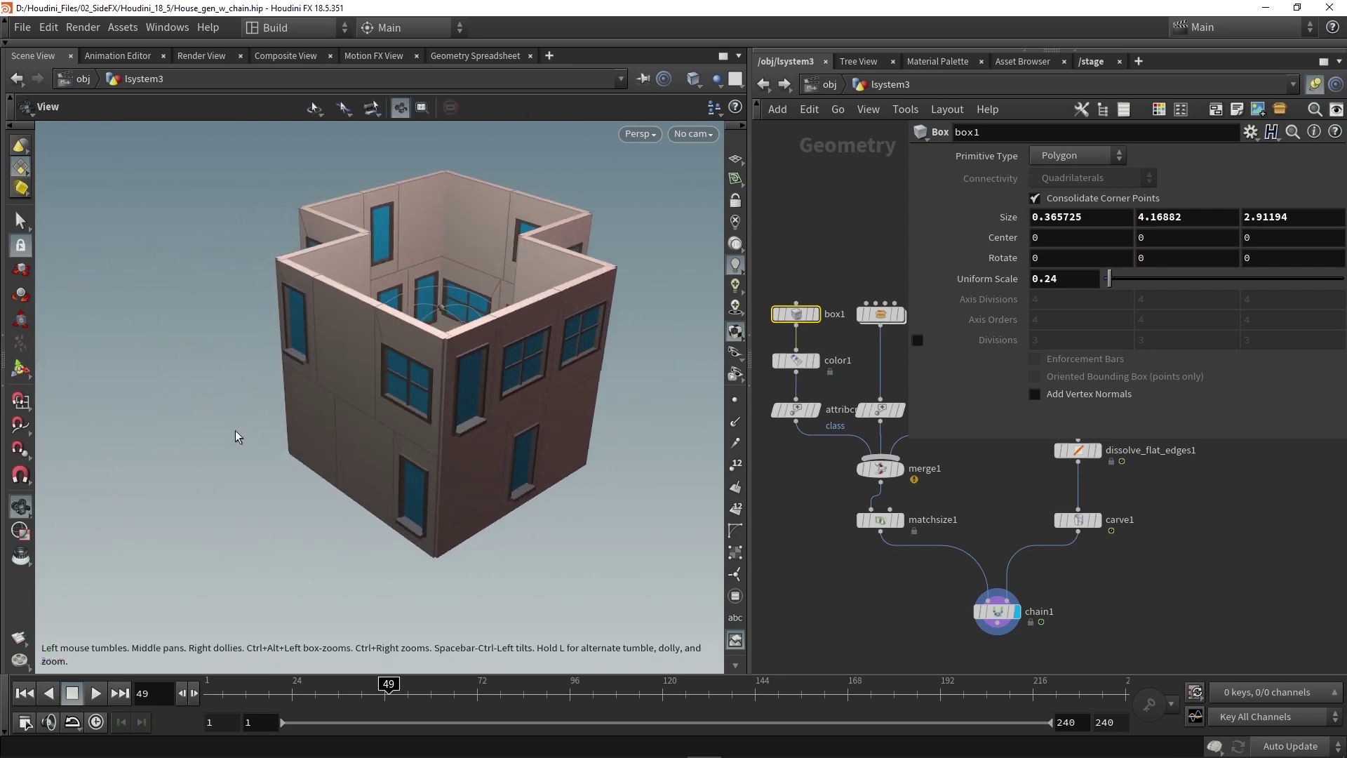
drag(410, 407, 424, 395)
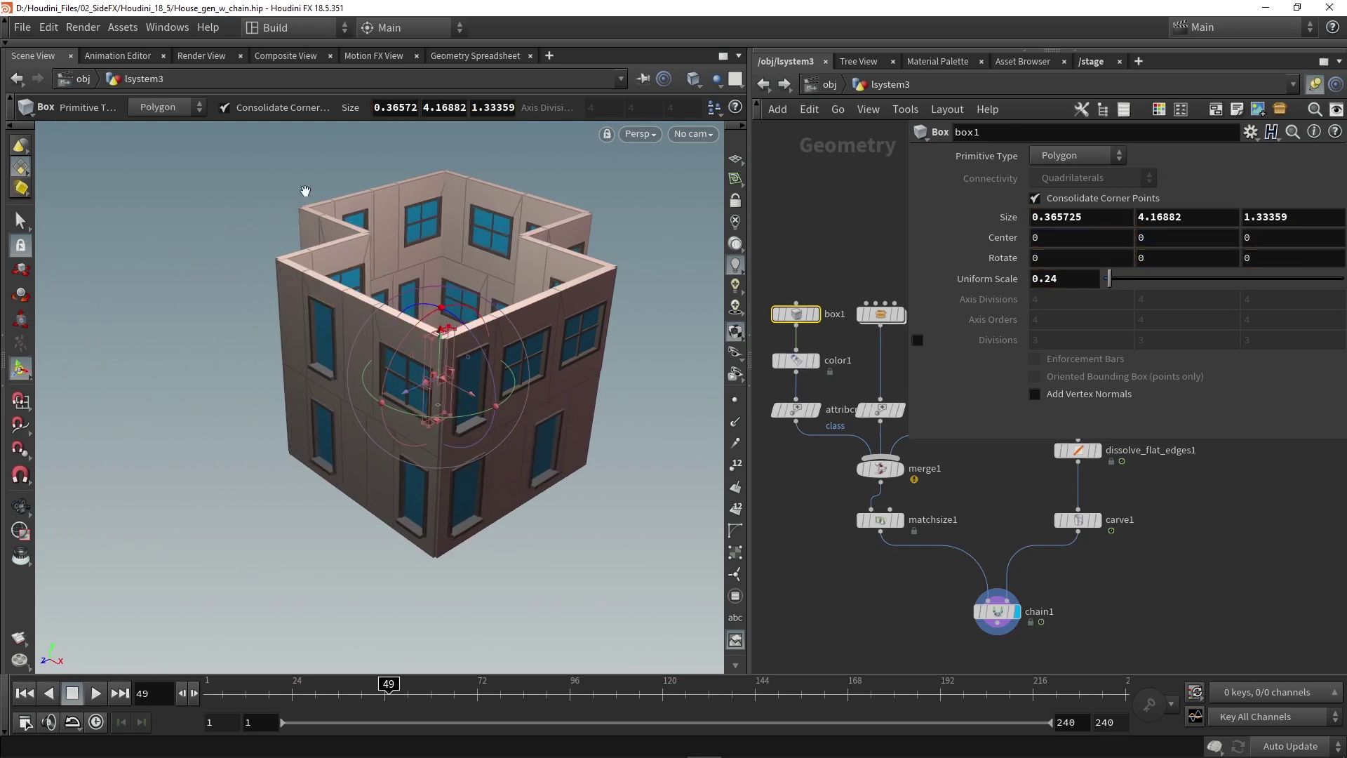
Step: Paste the copied five-node corner pillar setup, from box2 to matchsize2, into the network and place it near carve1
alt+drag(304, 190, 421, 368)
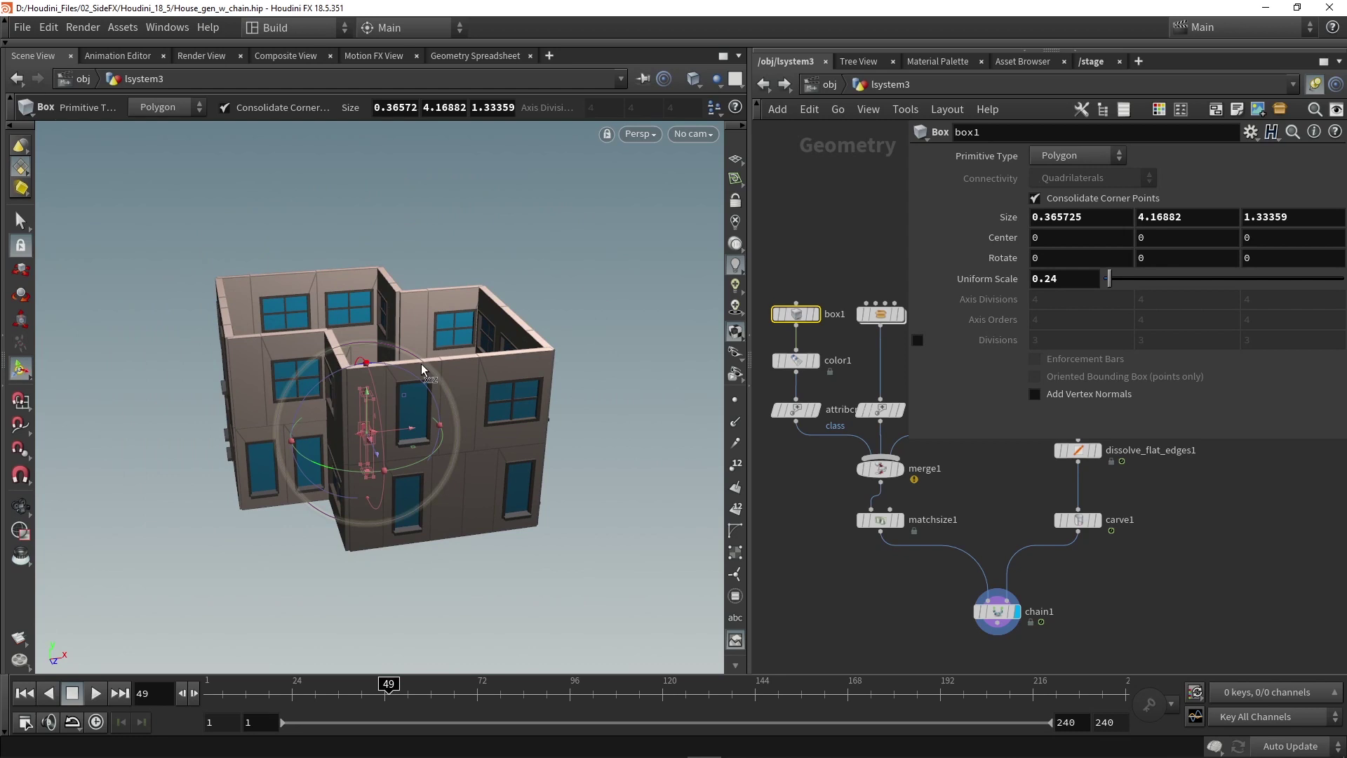
drag(605, 453, 767, 573)
middle_drag(890, 580, 828, 549)
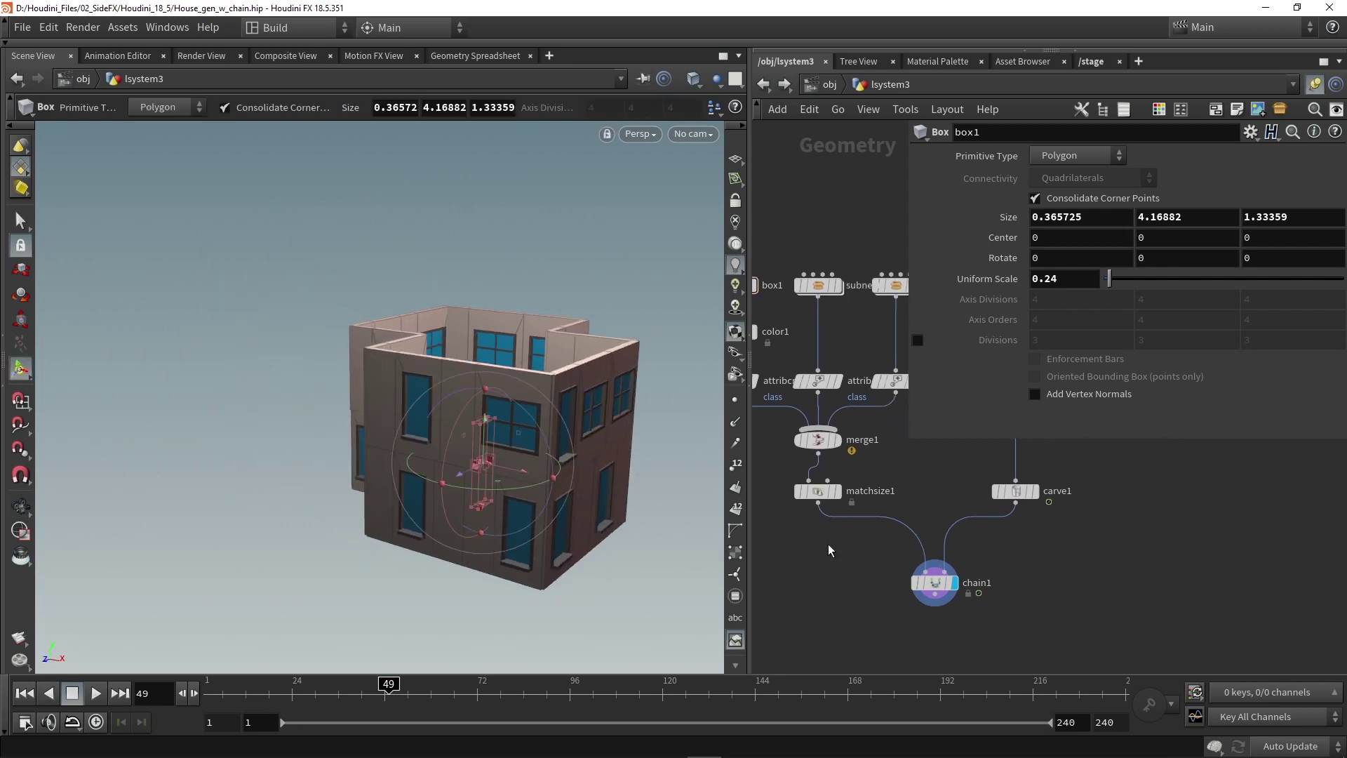
scroll(850, 570, down, 3)
click(881, 556)
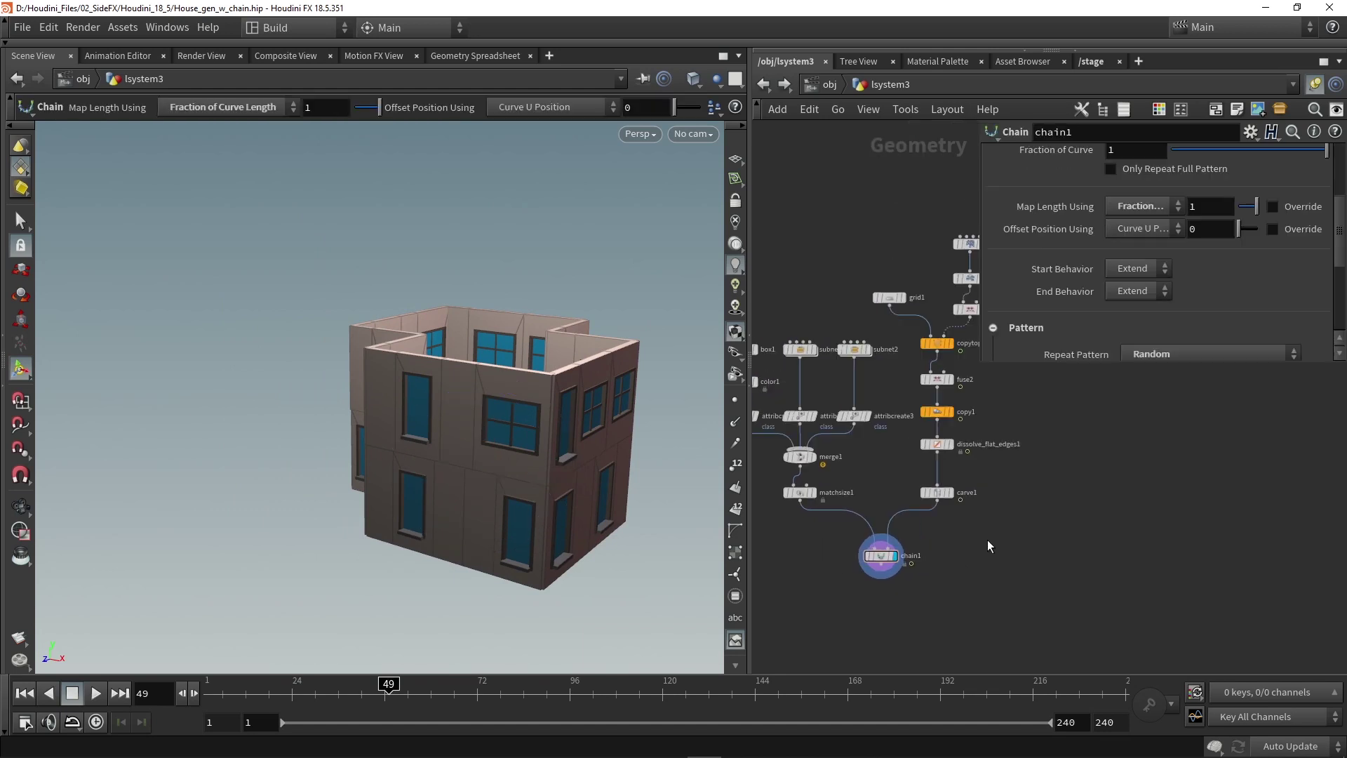
key(ctrl+v)
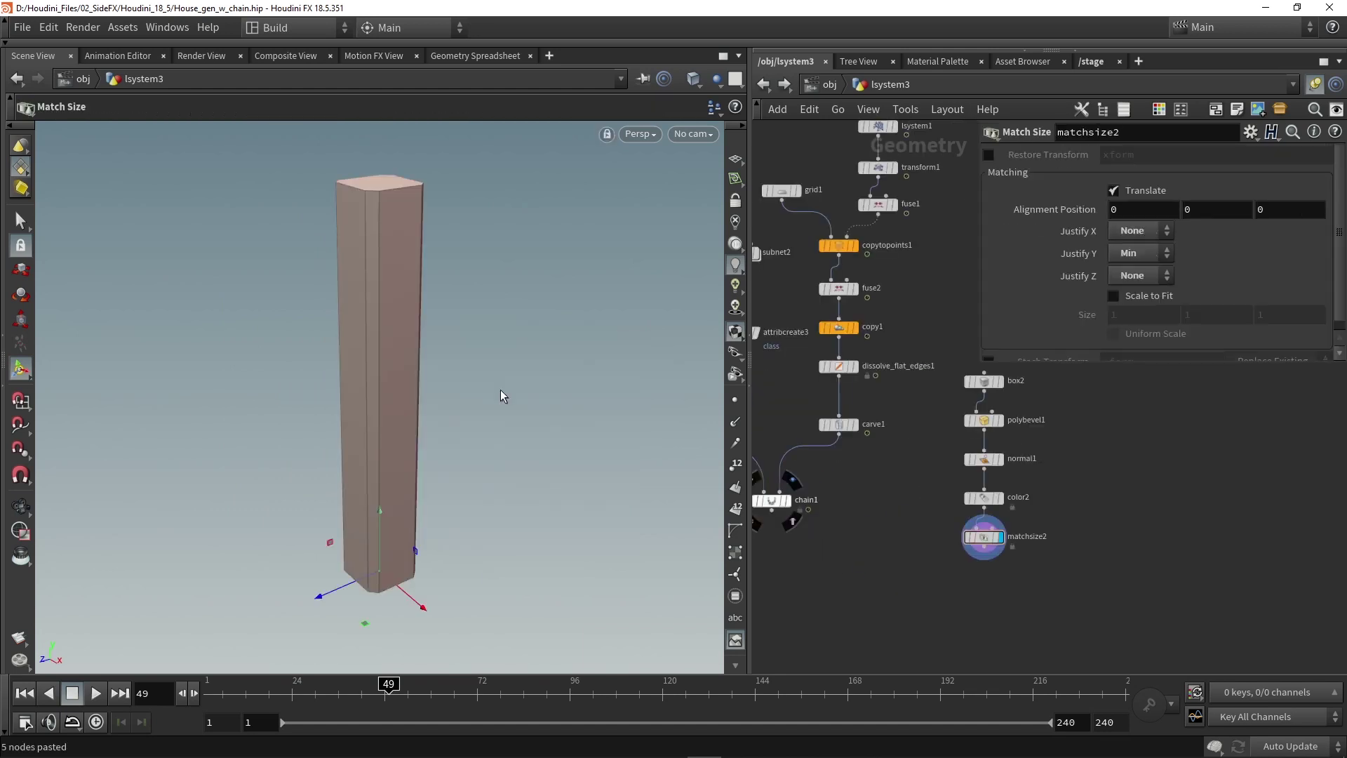
middle_drag(933, 465, 852, 473)
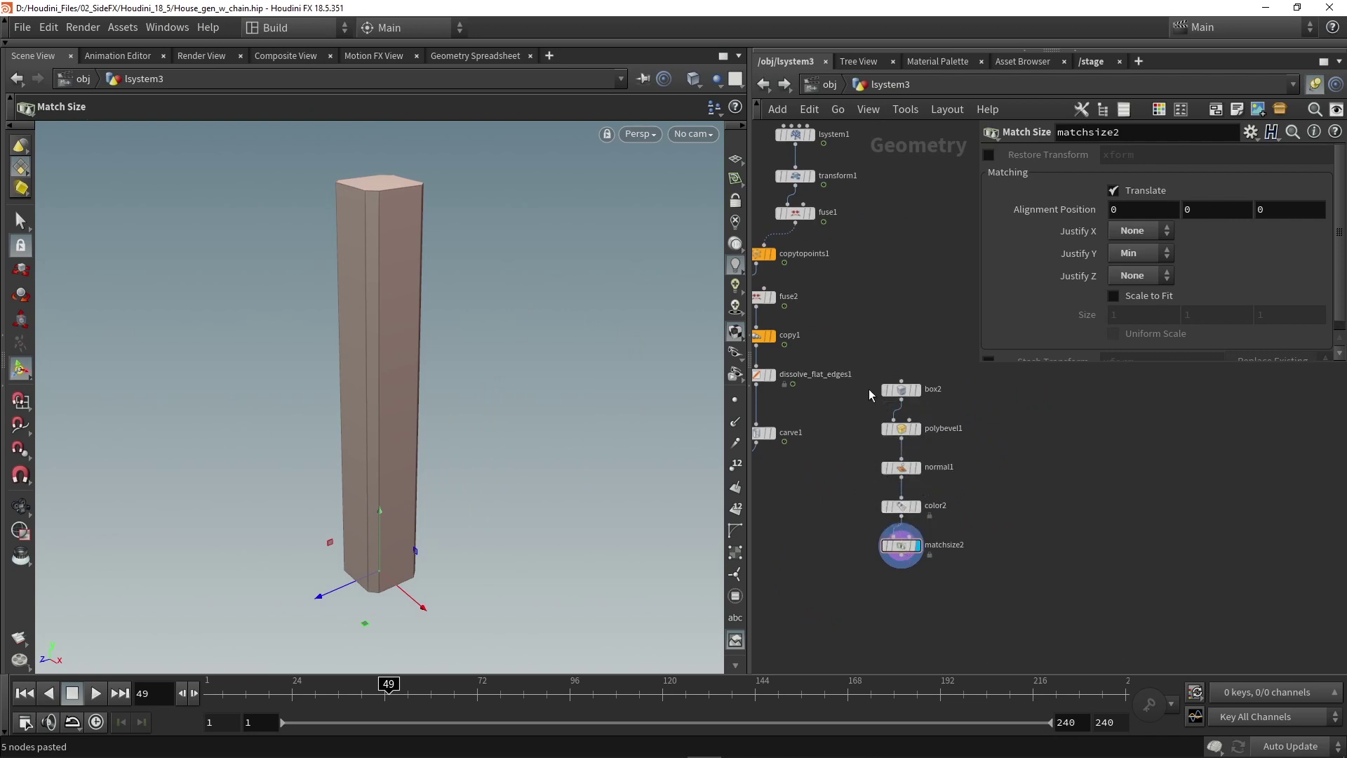
drag(901, 467, 840, 528)
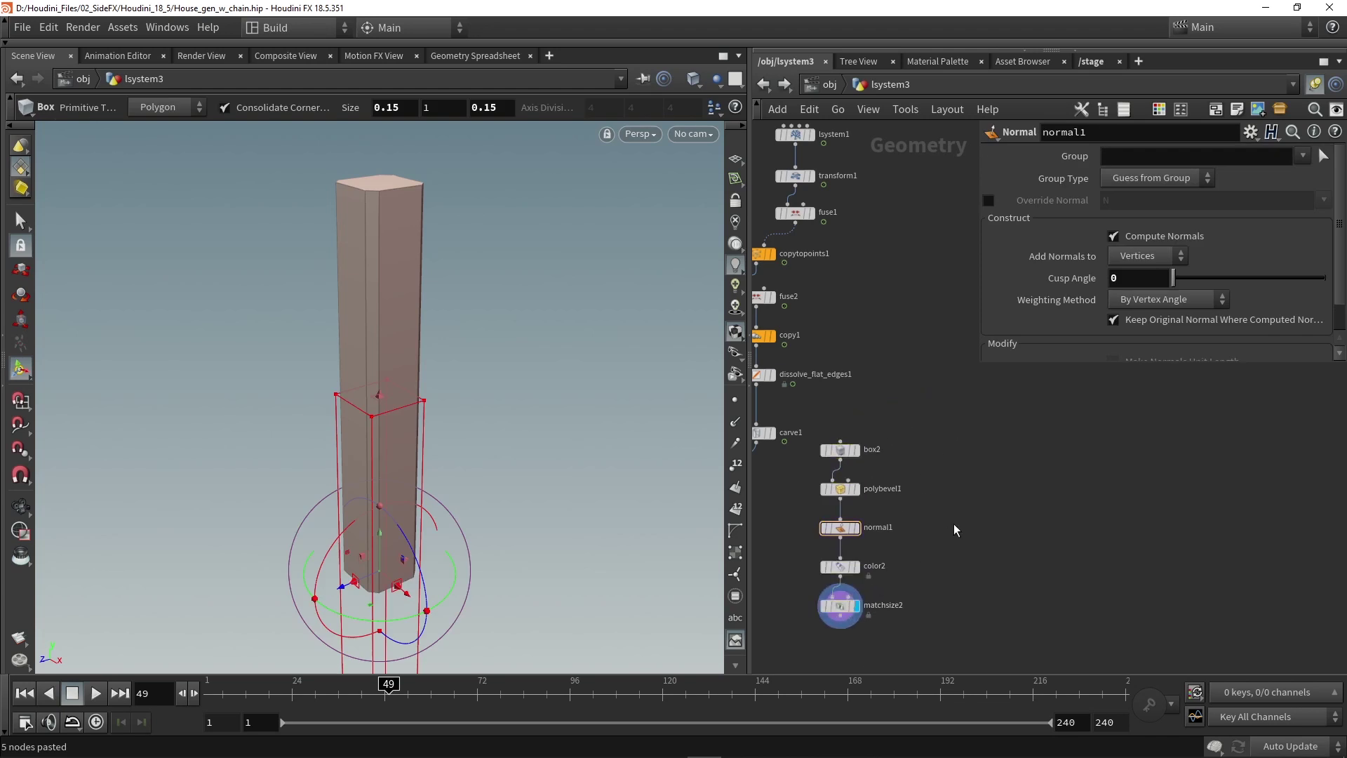
Step: Display the output of dissolve_flat_edges1 and show its points in the viewport
middle_drag(954, 524, 981, 467)
scroll(952, 465, down, 2)
scroll(850, 365, up, 2)
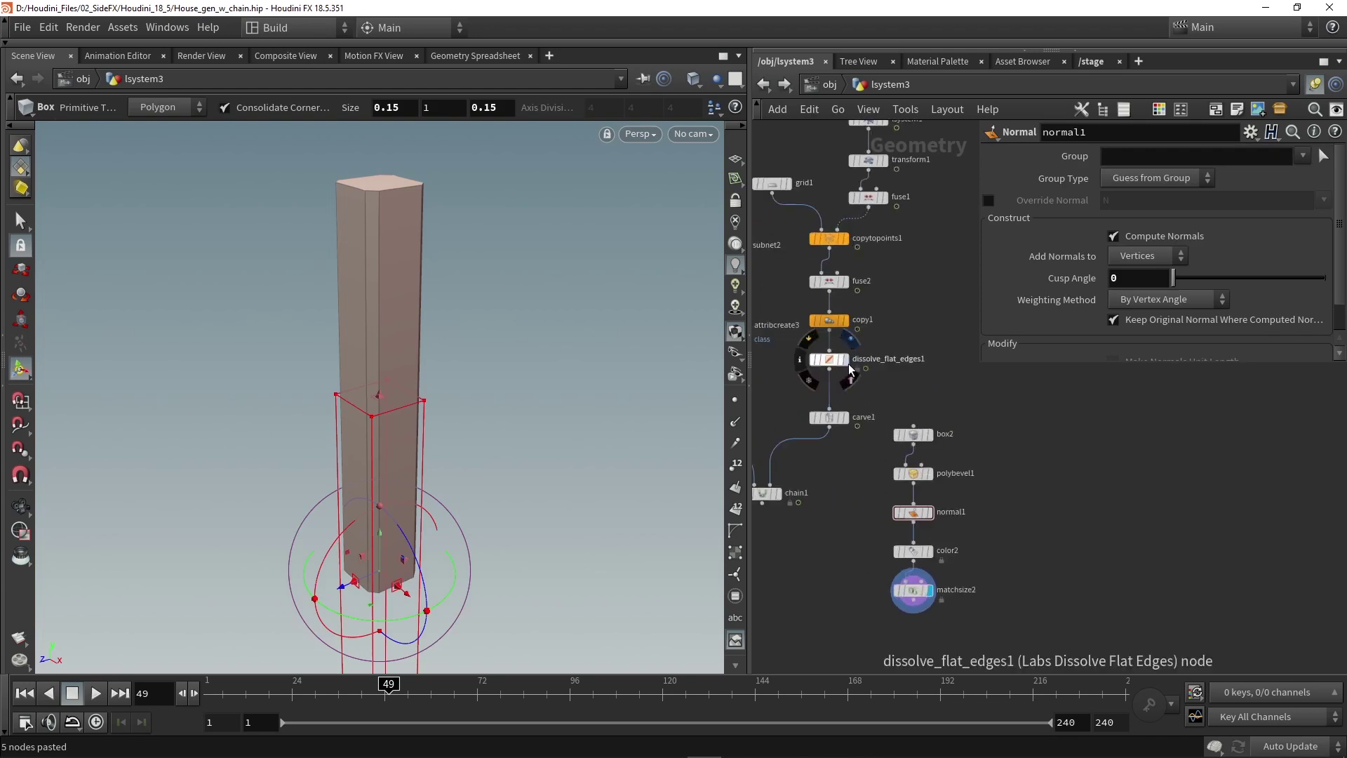
click(848, 364)
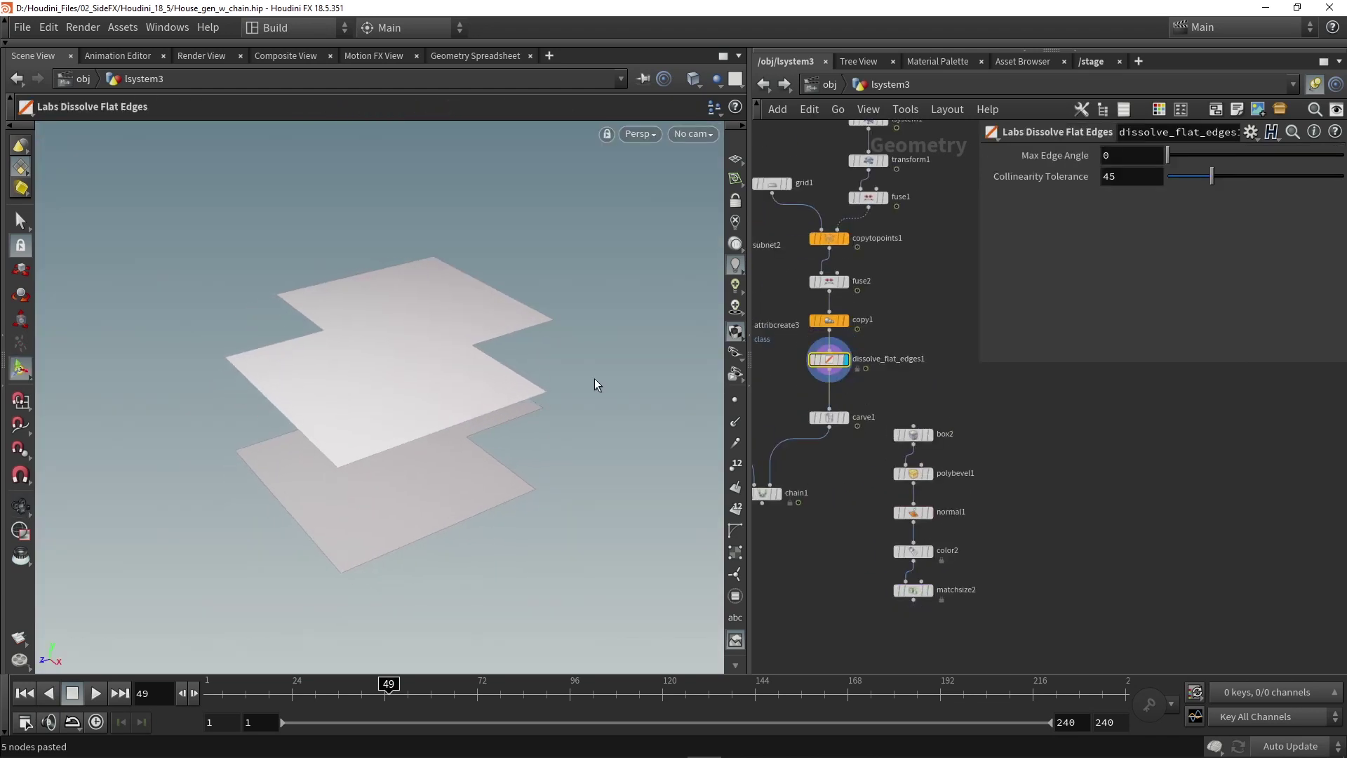
click(735, 400)
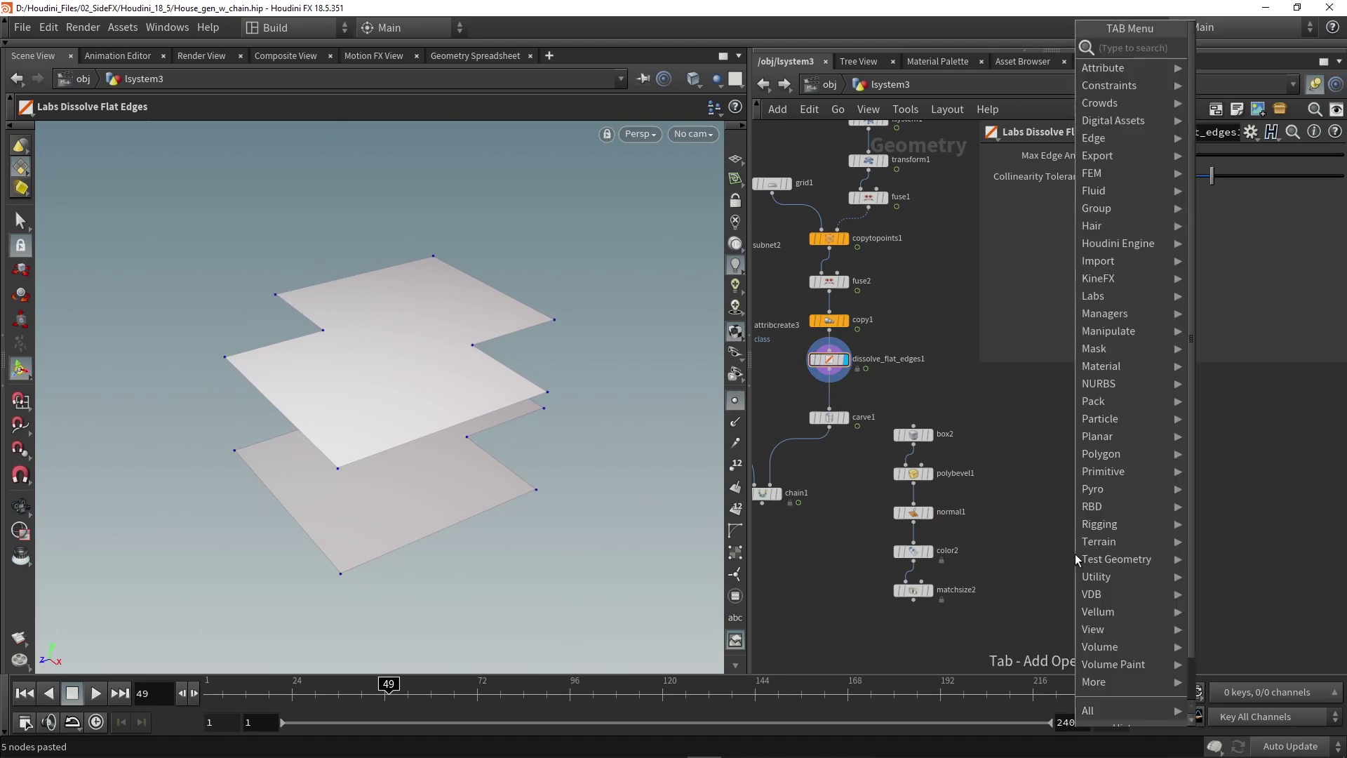
Step: Add and display a Copy to Points node that copies matchsize2's pillar onto the points of dissolve_flat_edges1
key(Tab)
text(cop)
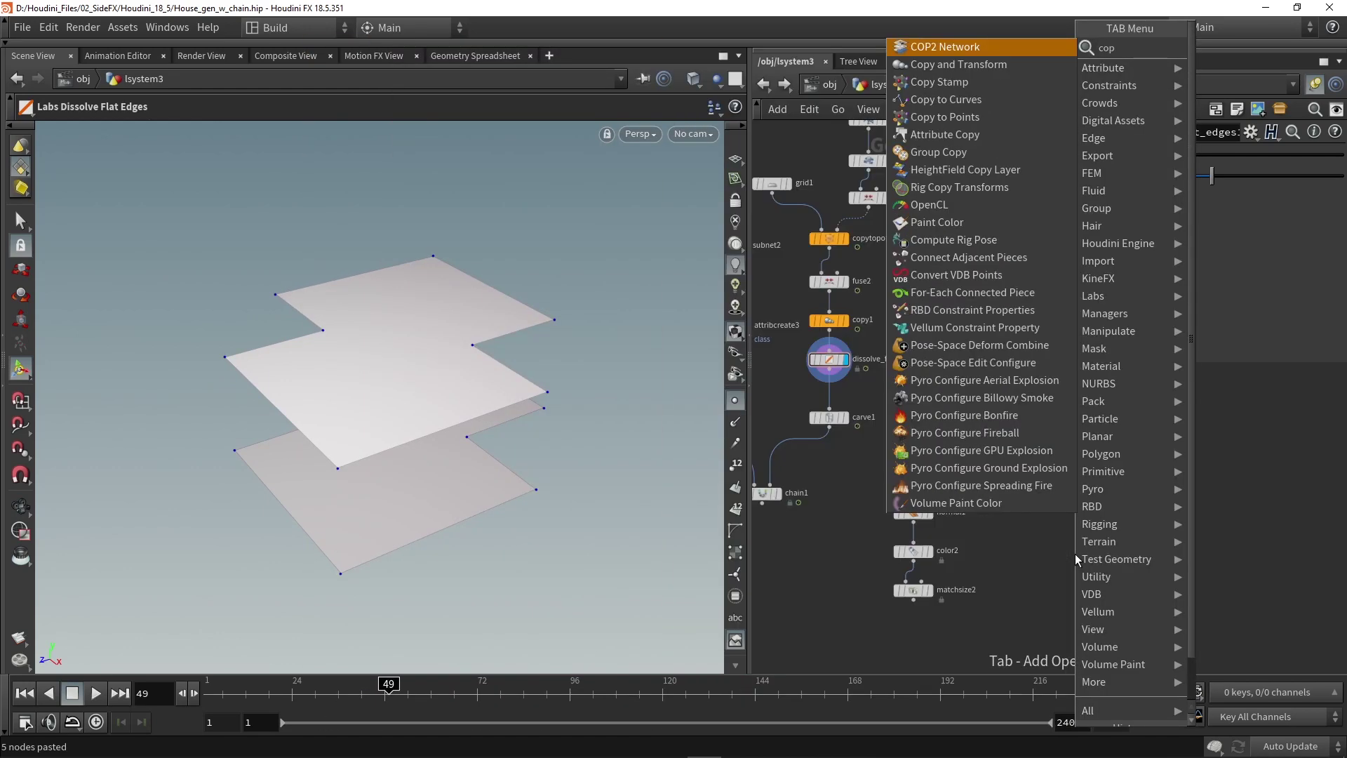
click(920, 116)
click(1013, 590)
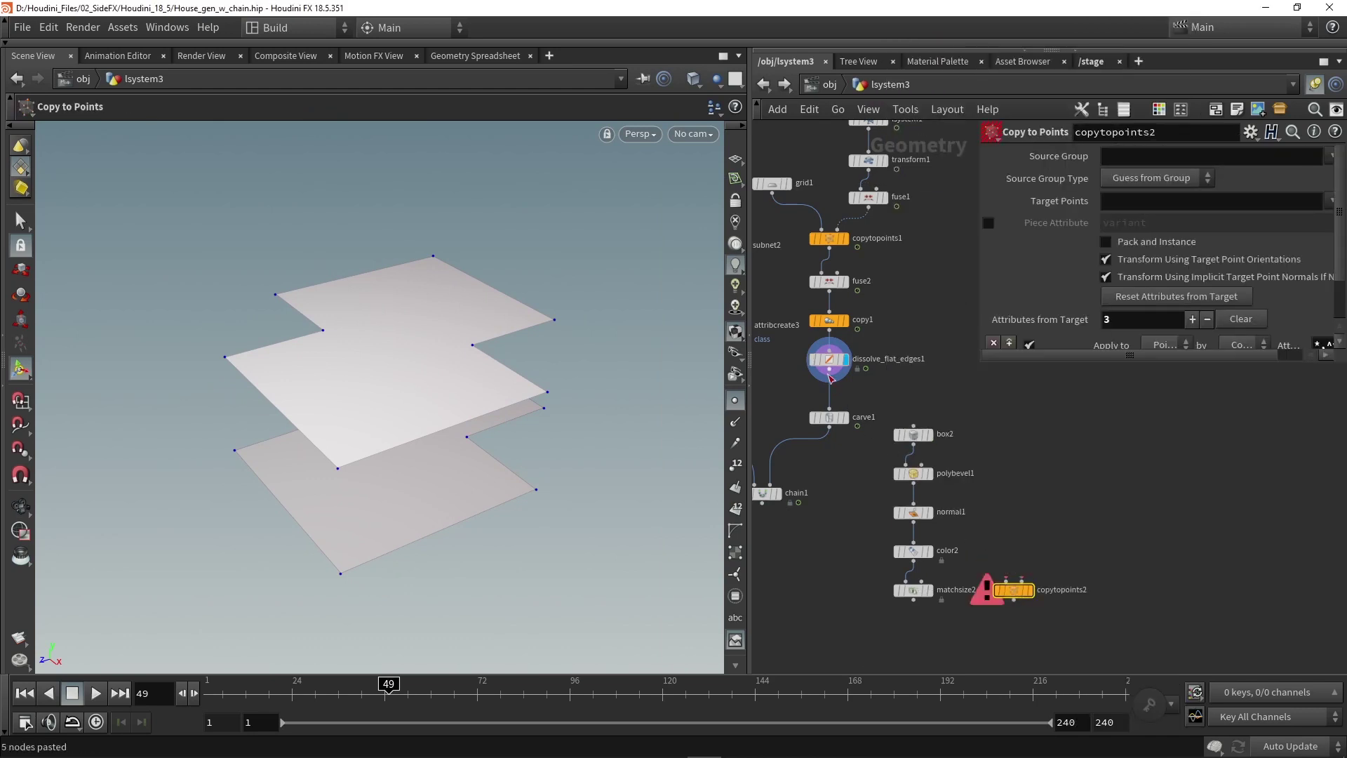
drag(830, 371, 1022, 580)
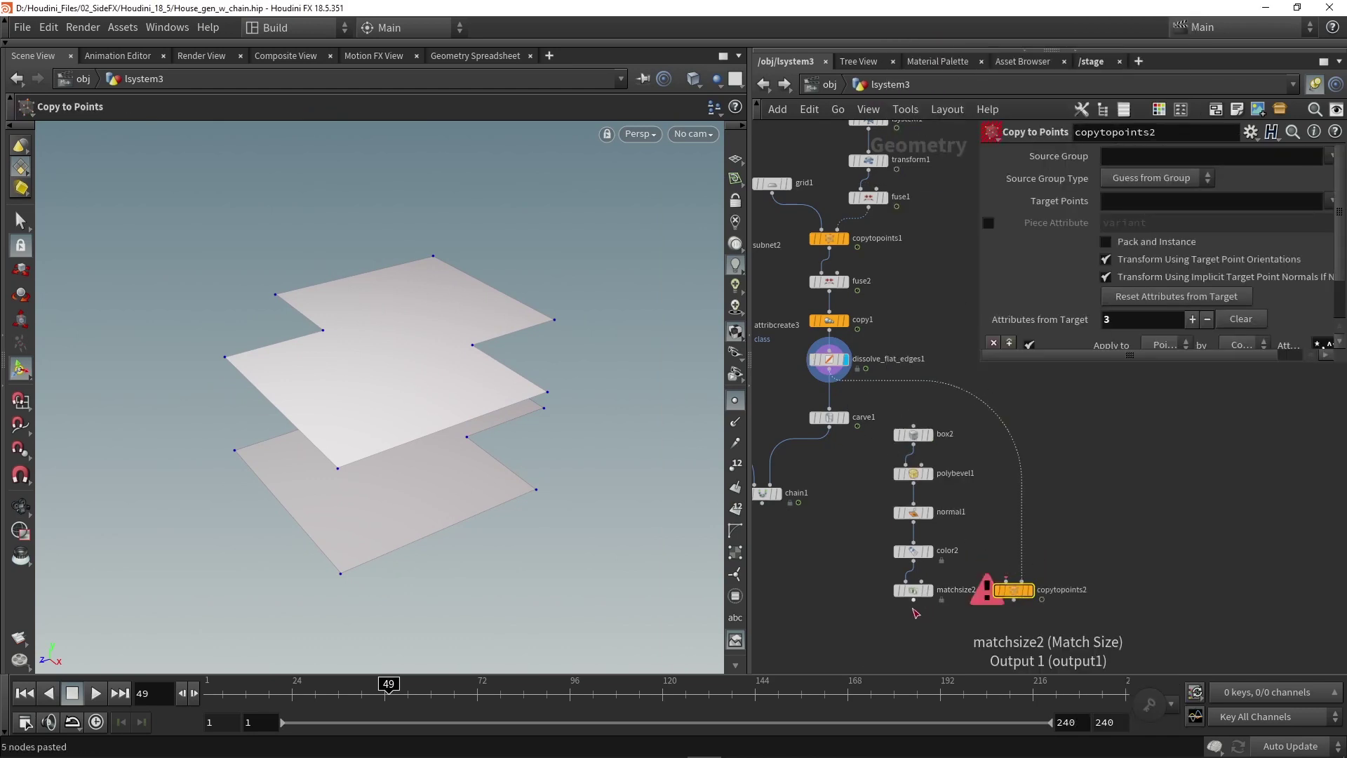
drag(914, 601, 1007, 579)
click(1030, 590)
middle_drag(1073, 557, 1068, 469)
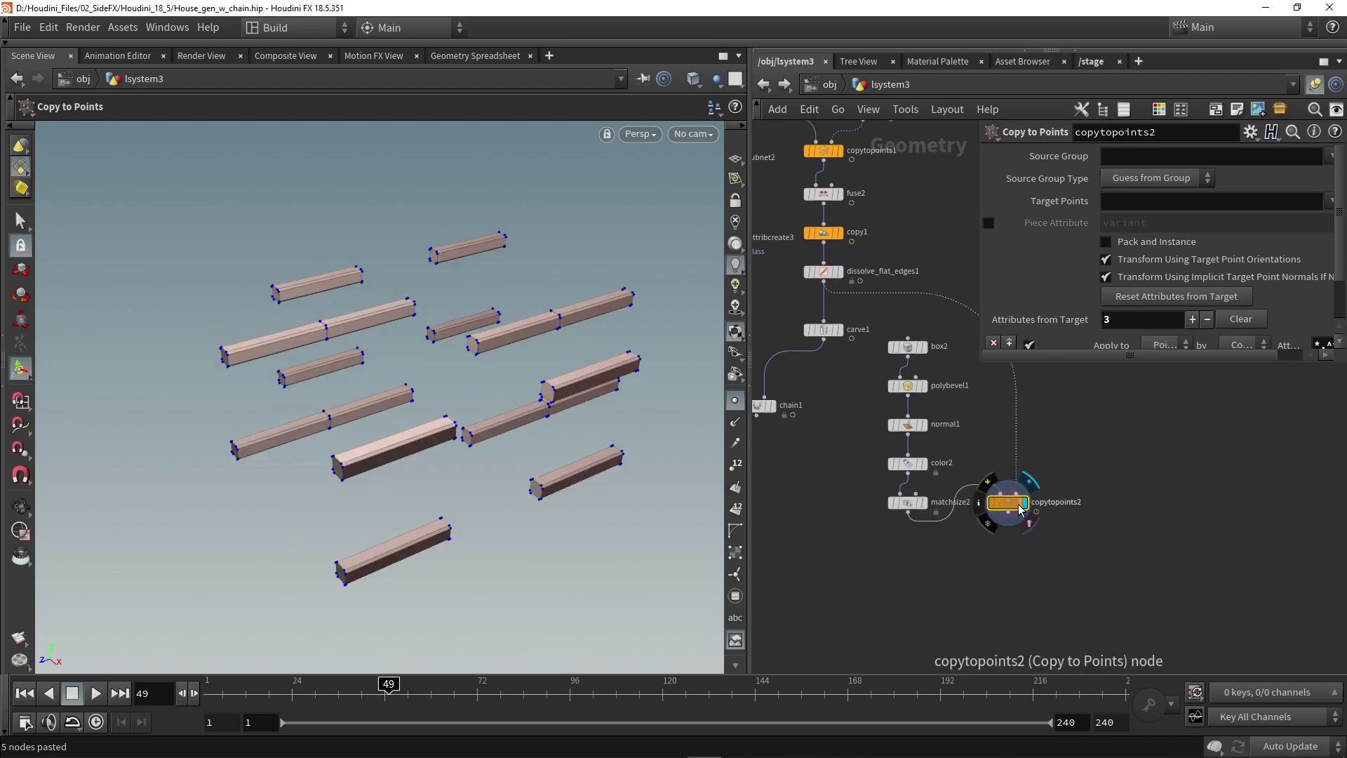
Step: Rewire copytopoints2's target points input to carve1 and enable Pack and Instance
drag(1017, 506, 1017, 601)
drag(825, 340, 1020, 568)
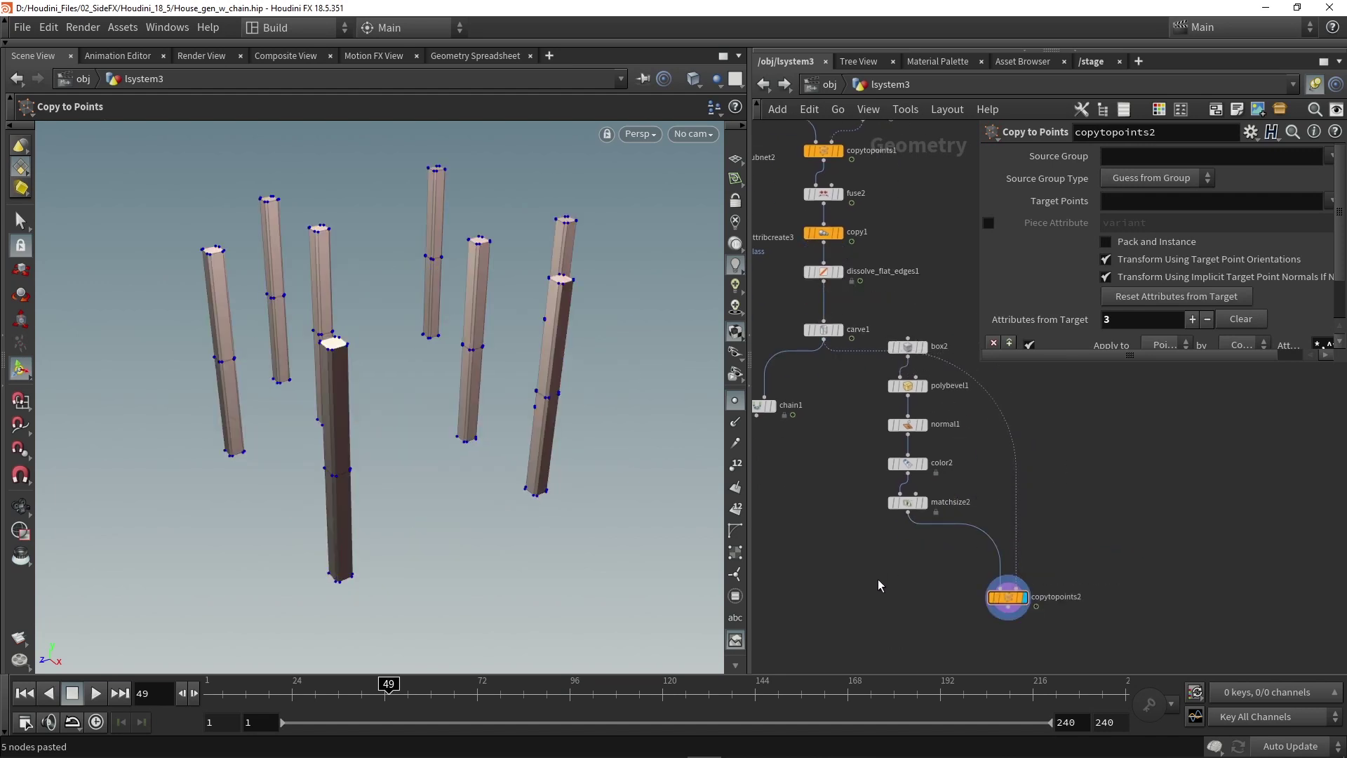
alt+drag(558, 395, 491, 400)
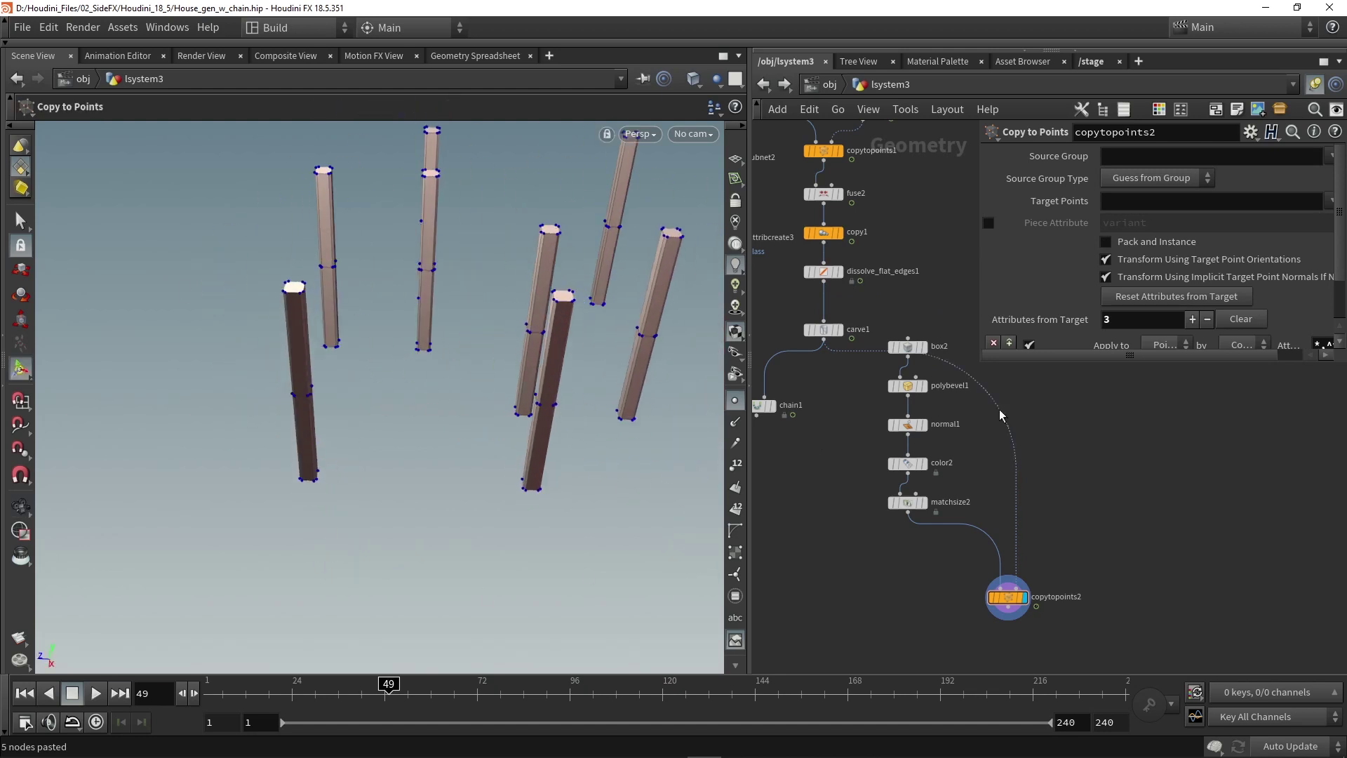
click(1155, 241)
alt+drag(616, 341, 435, 368)
Step: Combine chain1 and copytopoints2 in a new Merge node, display it, and hide the viewport points
middle_drag(899, 574, 933, 539)
scroll(933, 539, down, 1)
key(Tab)
text(mer)
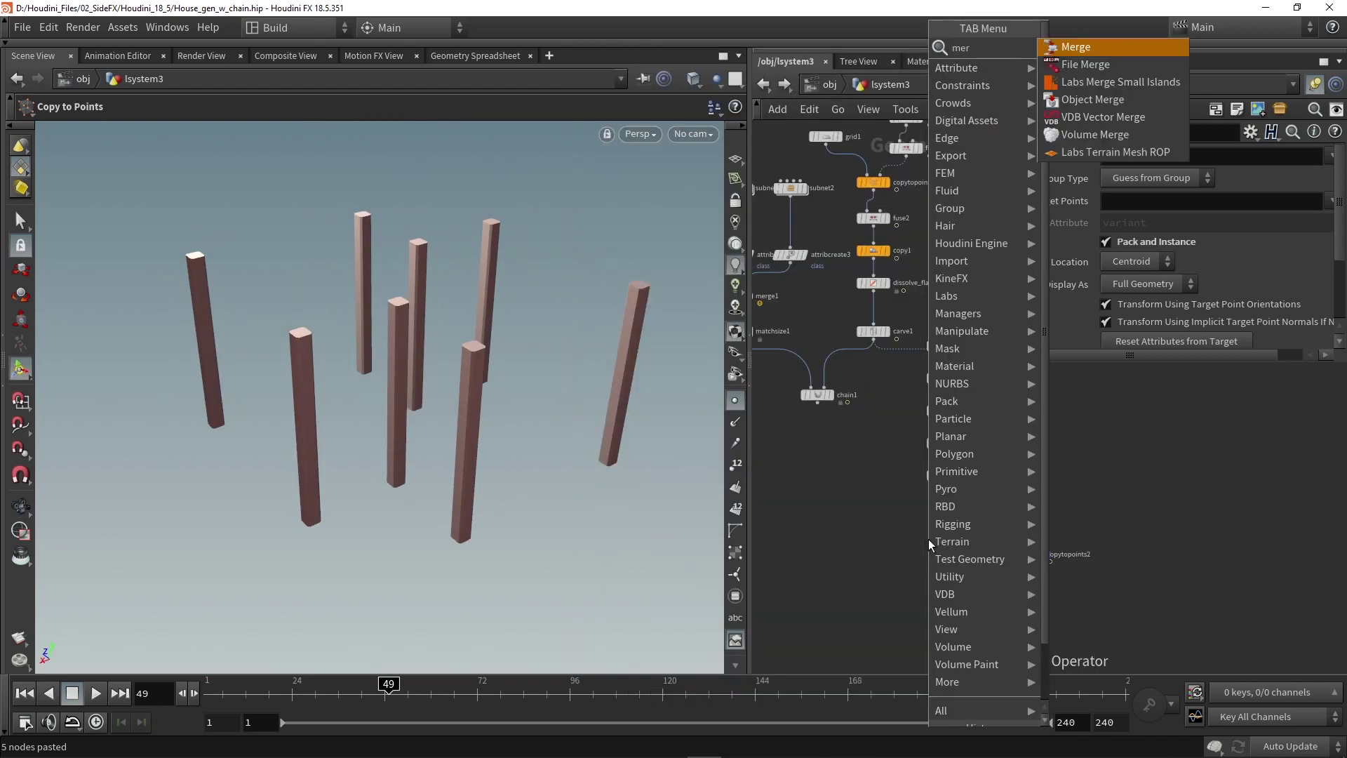
key(Return)
click(873, 614)
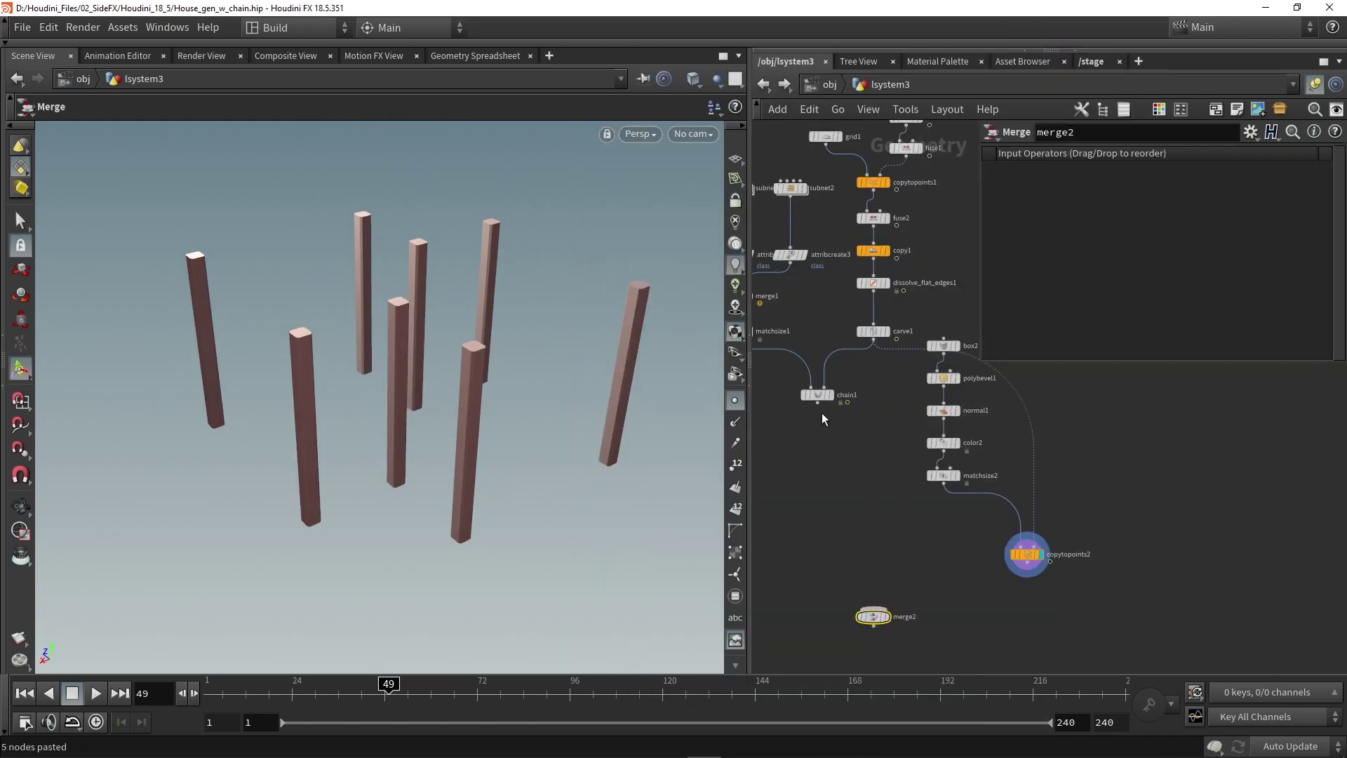
drag(818, 403, 848, 527)
drag(867, 594, 872, 609)
drag(1027, 570, 873, 608)
key(Escape)
drag(632, 534, 617, 428)
click(734, 400)
Step: Insert a Transform node between carve1 and copytopoints2 and lower the pillars with a Y translation of -0.5
middle_drag(913, 551, 934, 506)
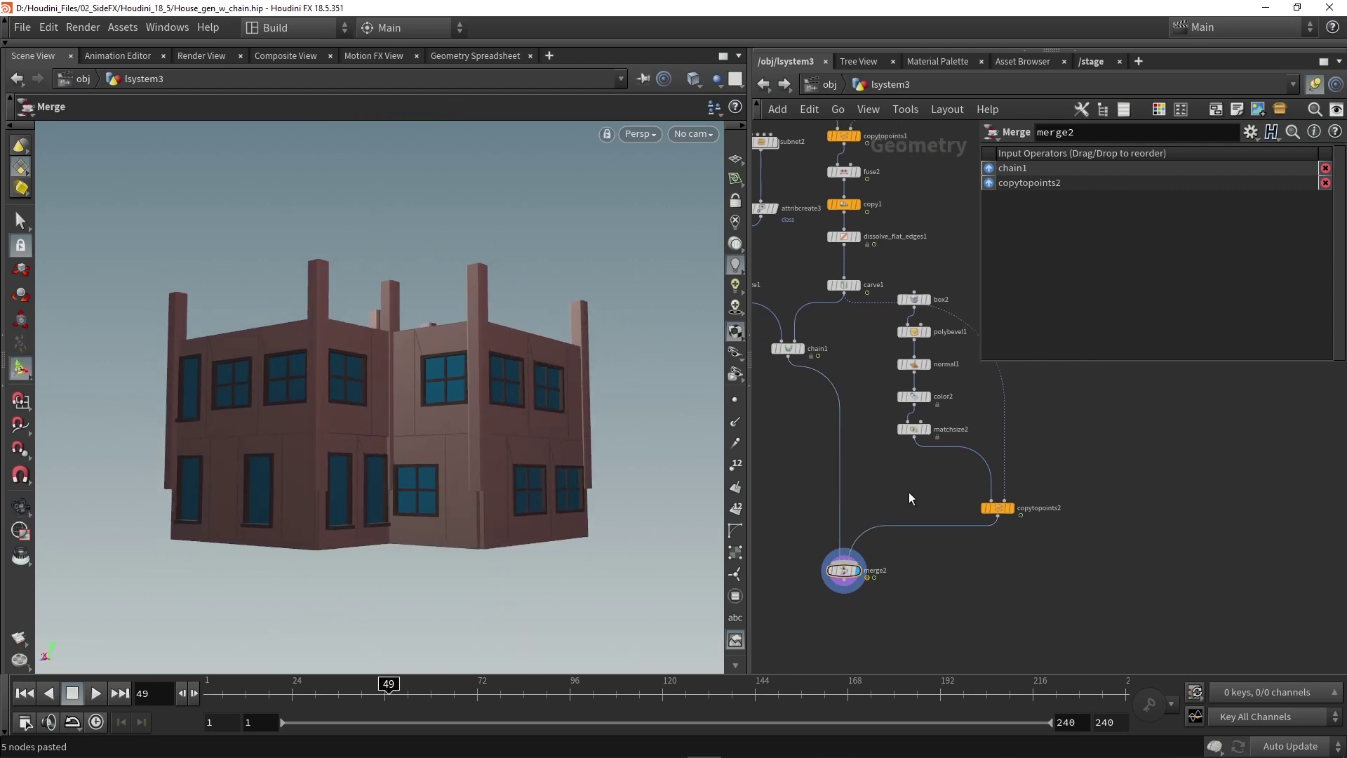
key(Tab)
mouse_move(954, 390)
click(1134, 74)
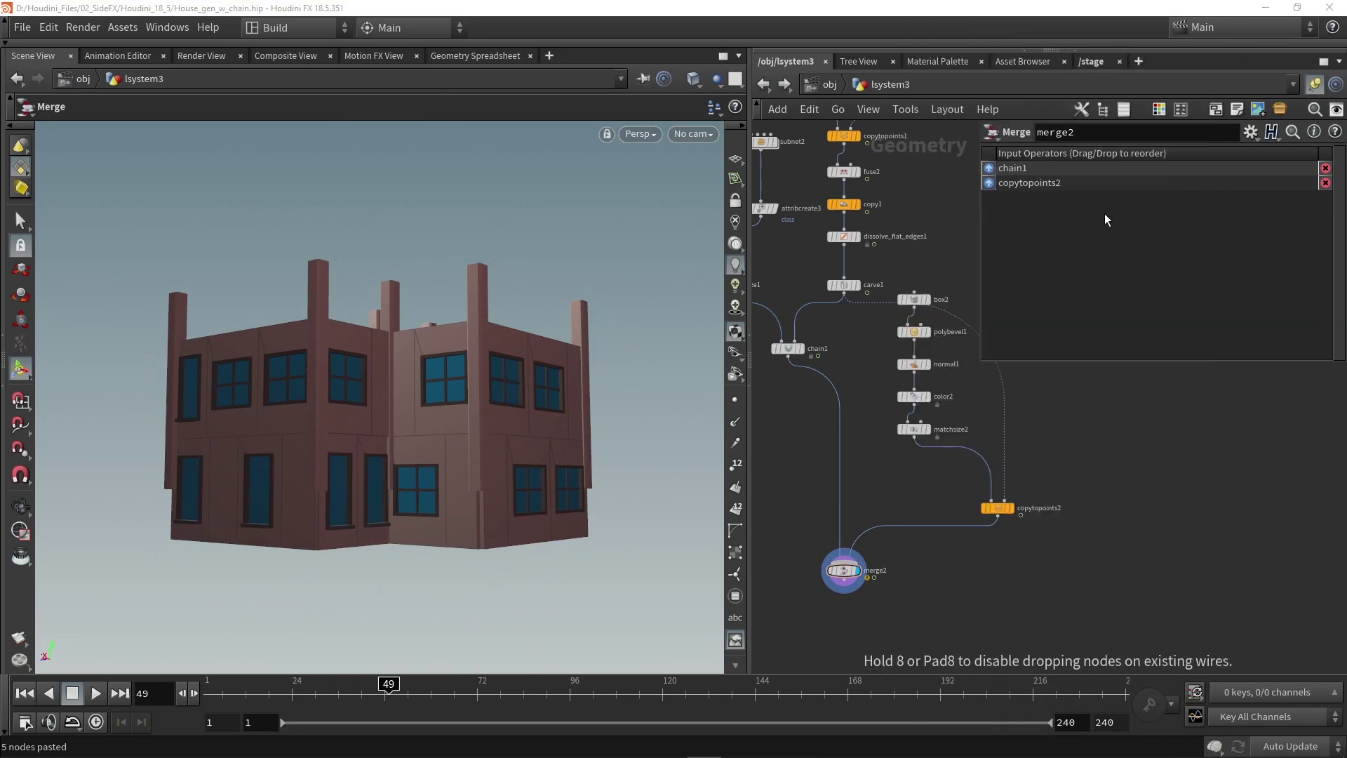
click(1004, 425)
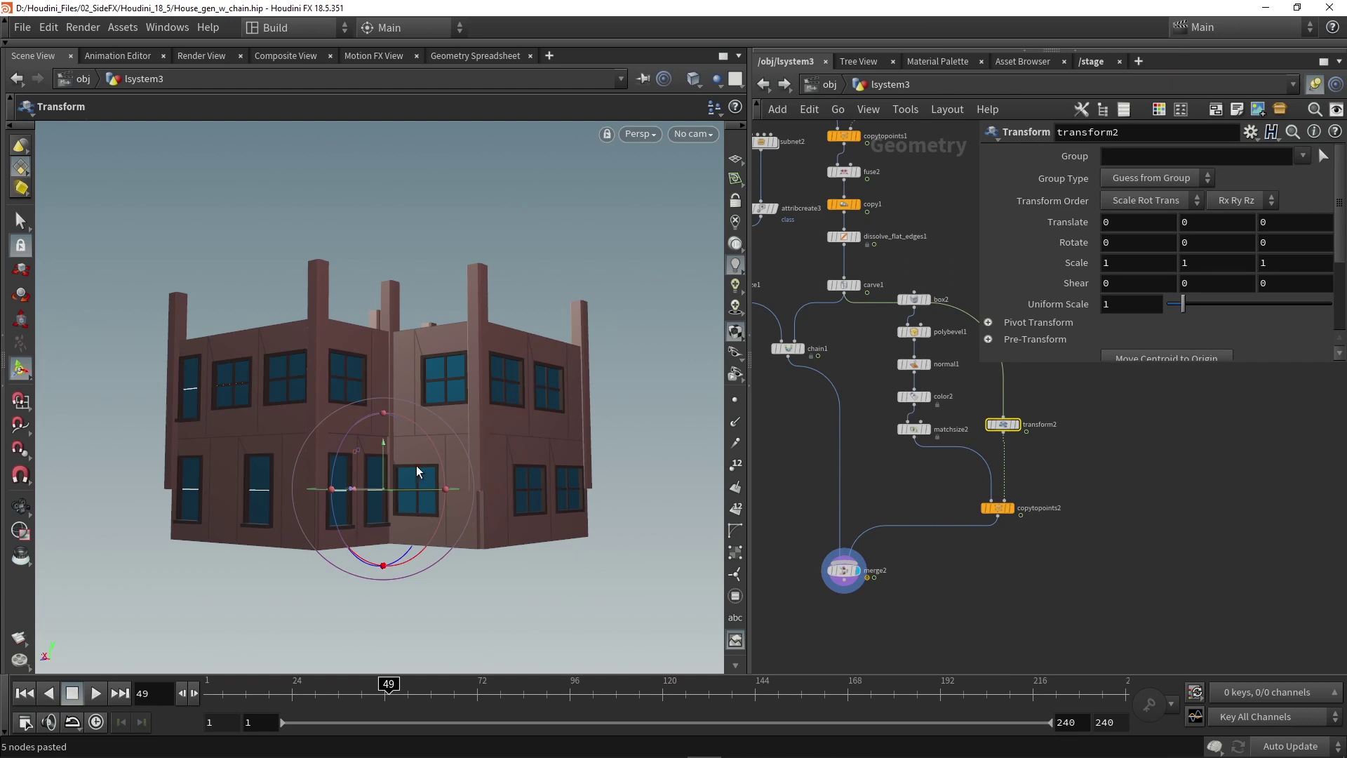
drag(383, 467, 374, 560)
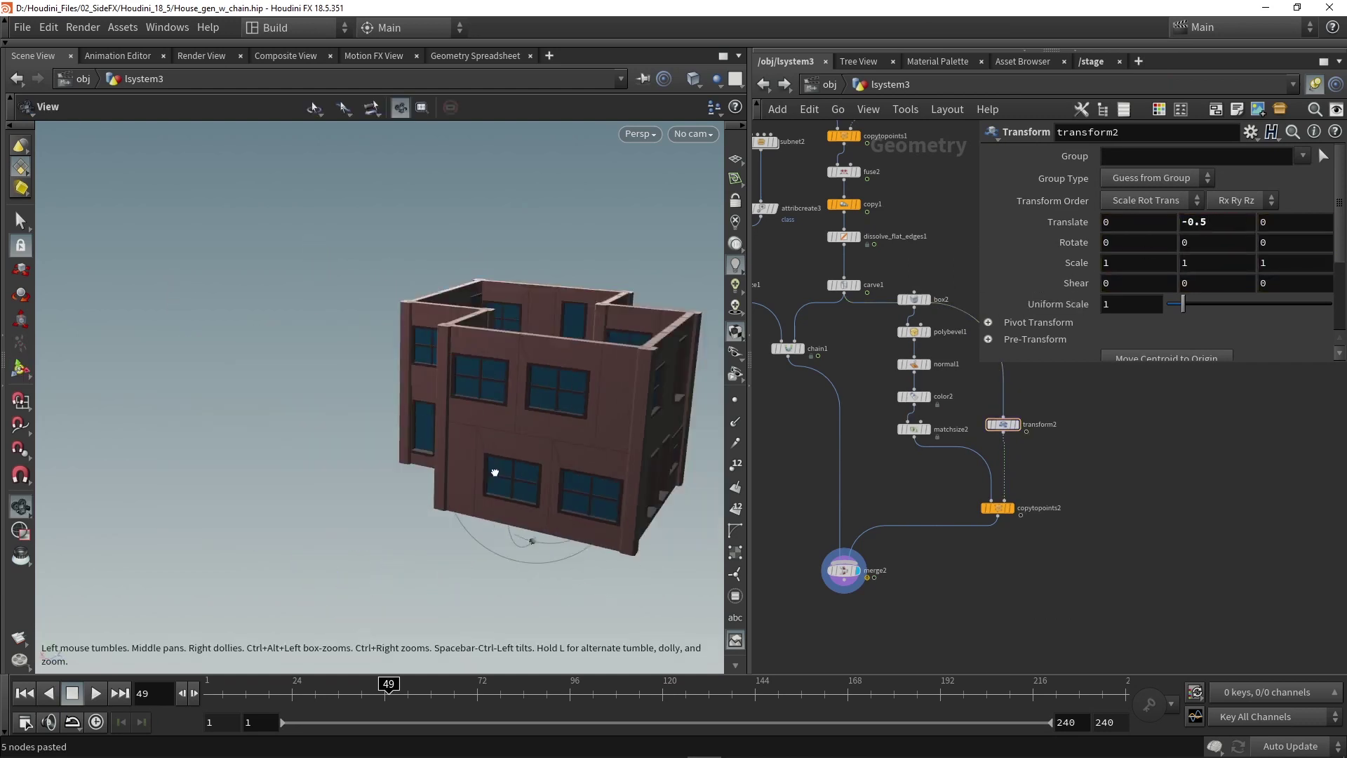
alt+drag(494, 472, 625, 460)
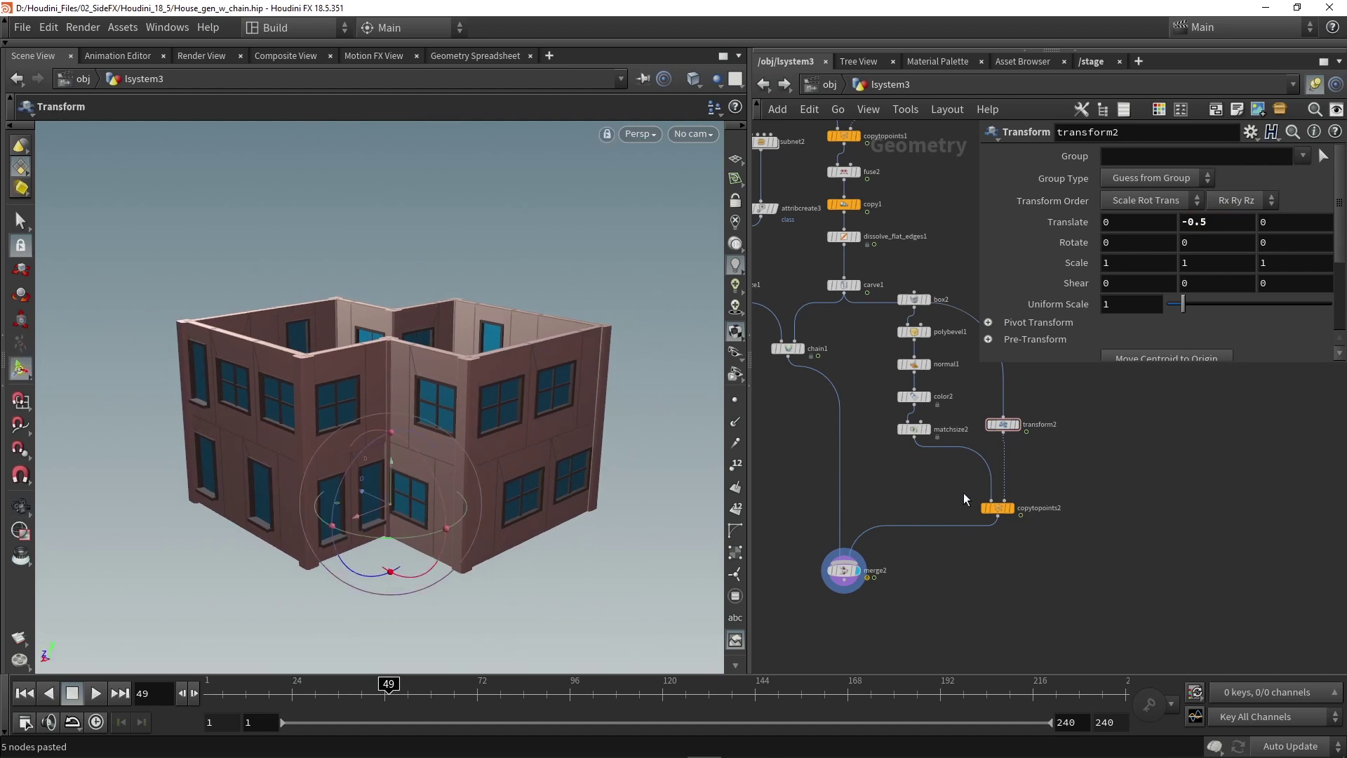
Step: Duplicate transform2, display the copy, and connect its input to dissolve_flat_edges1
middle_drag(964, 500, 914, 483)
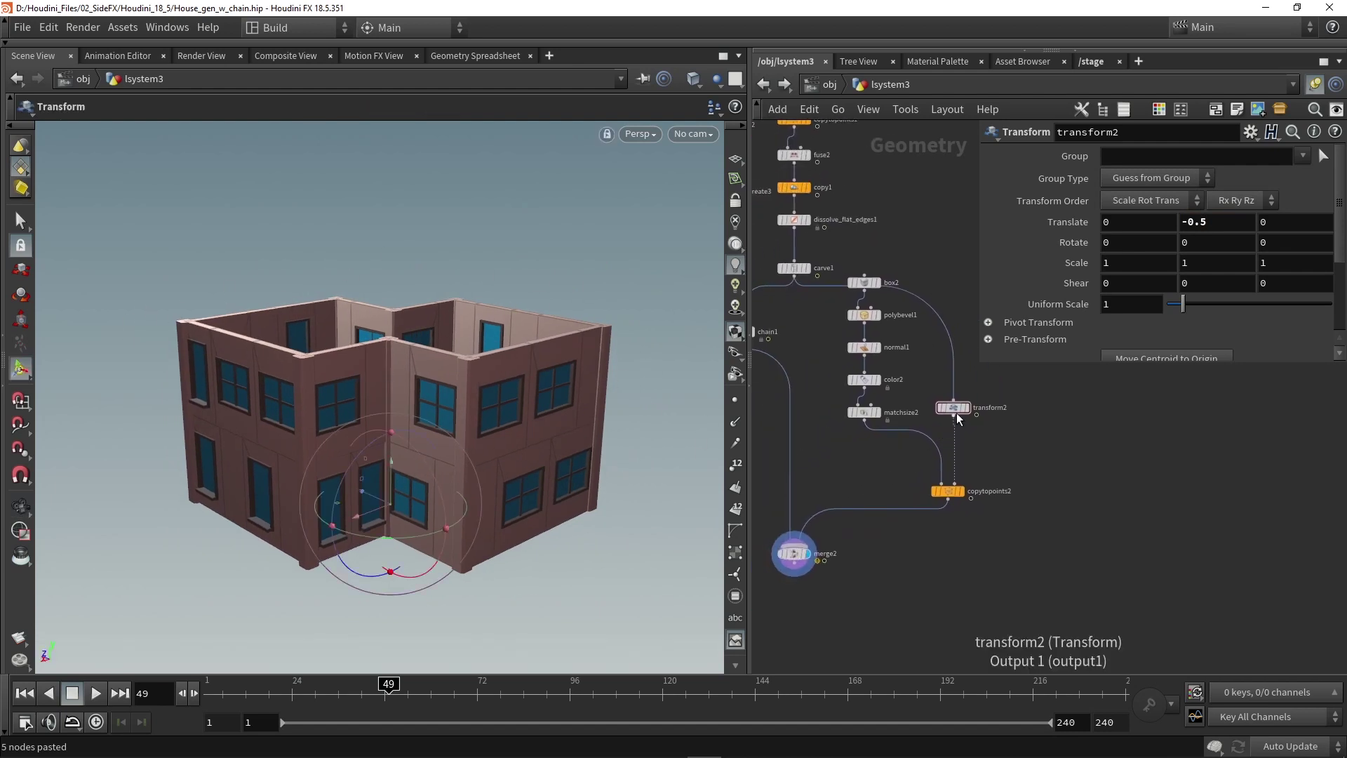
alt+drag(958, 416, 836, 445)
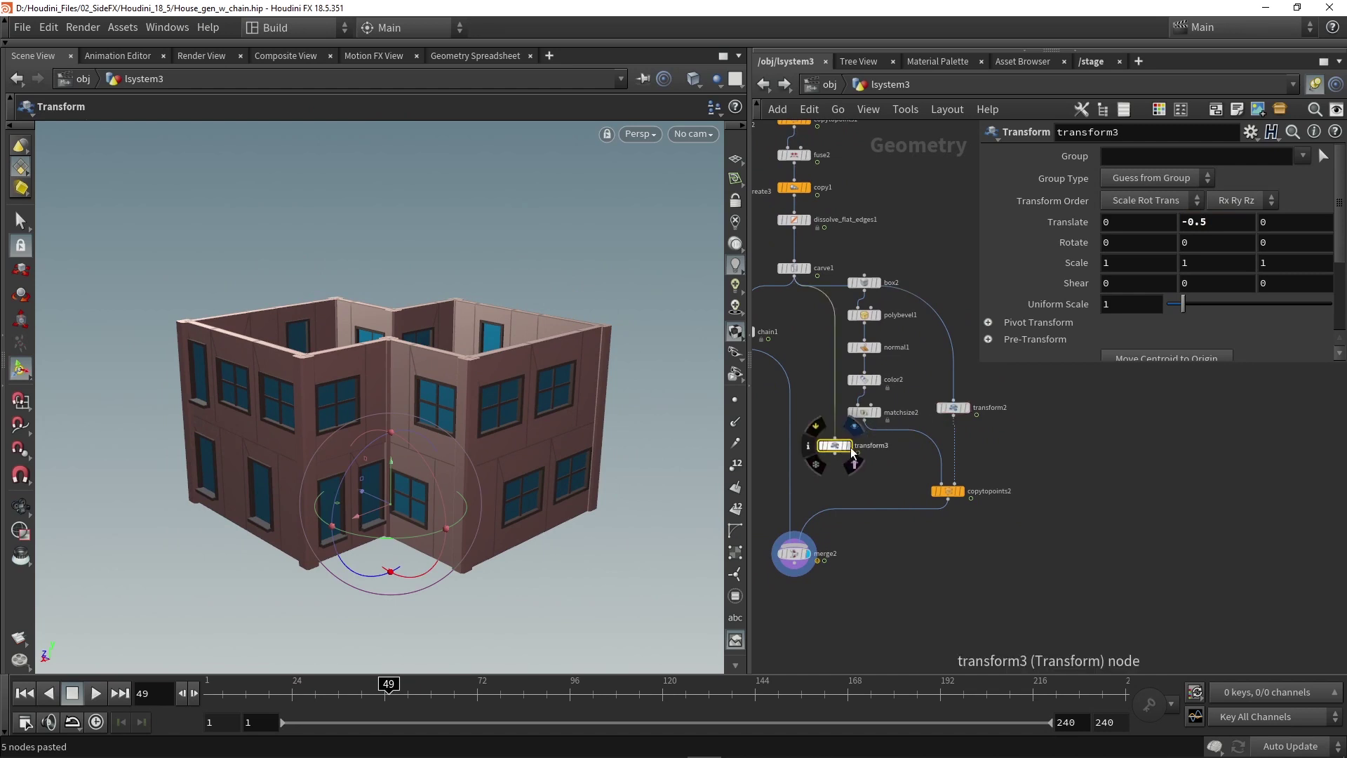
click(852, 451)
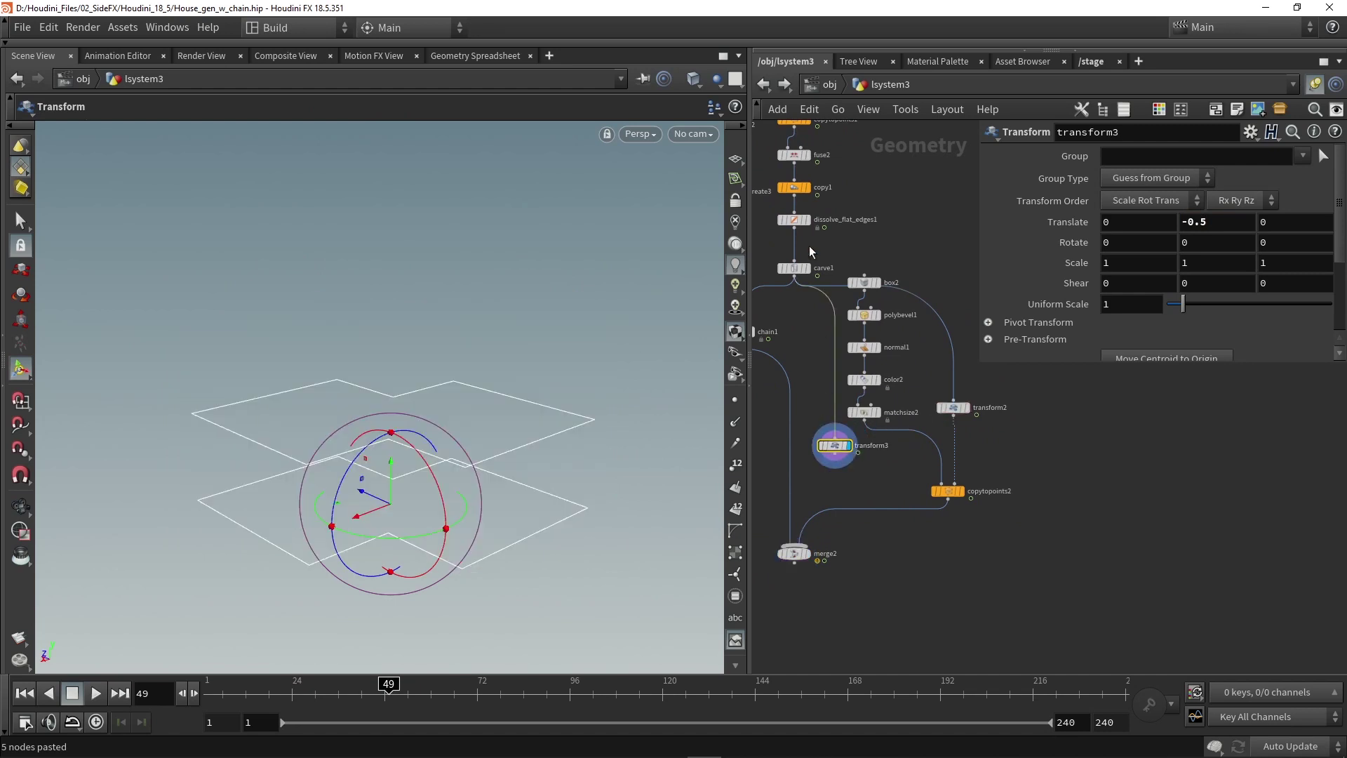
click(795, 227)
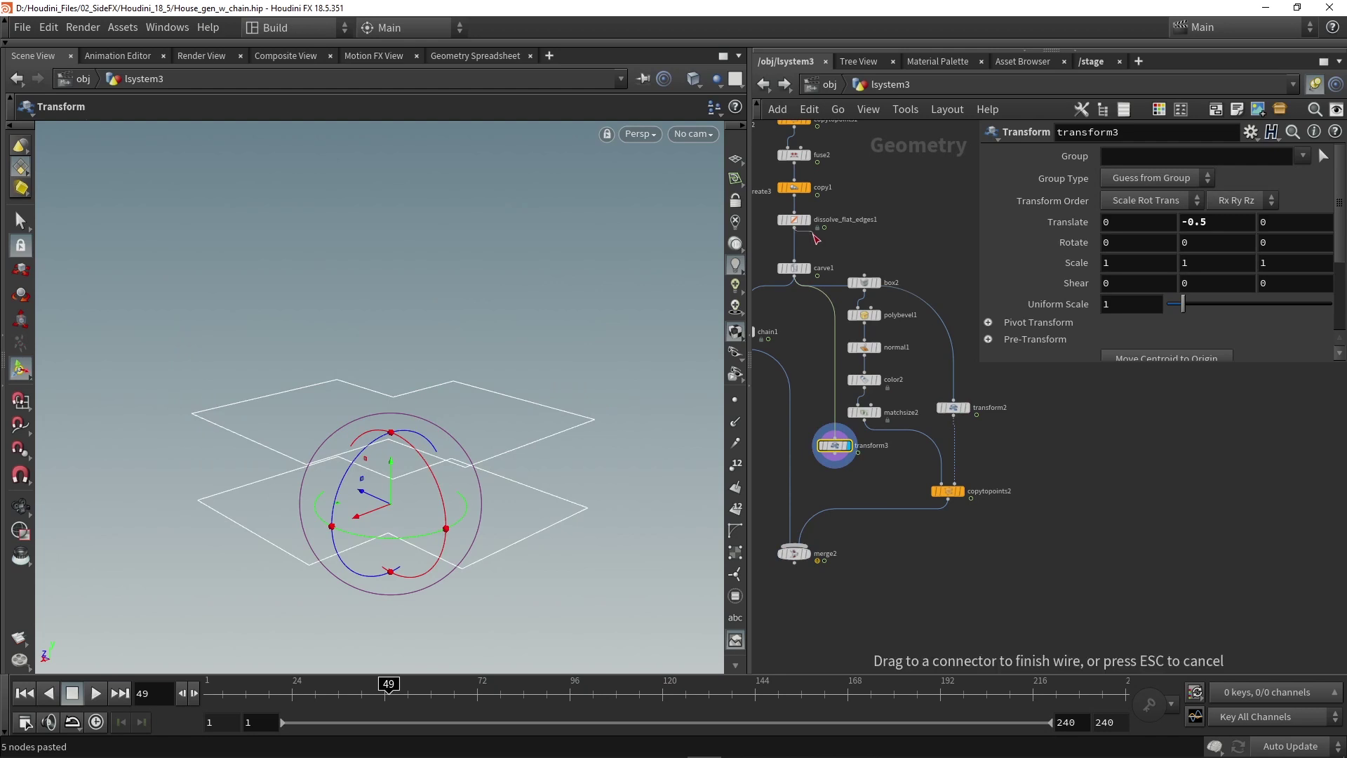
click(834, 423)
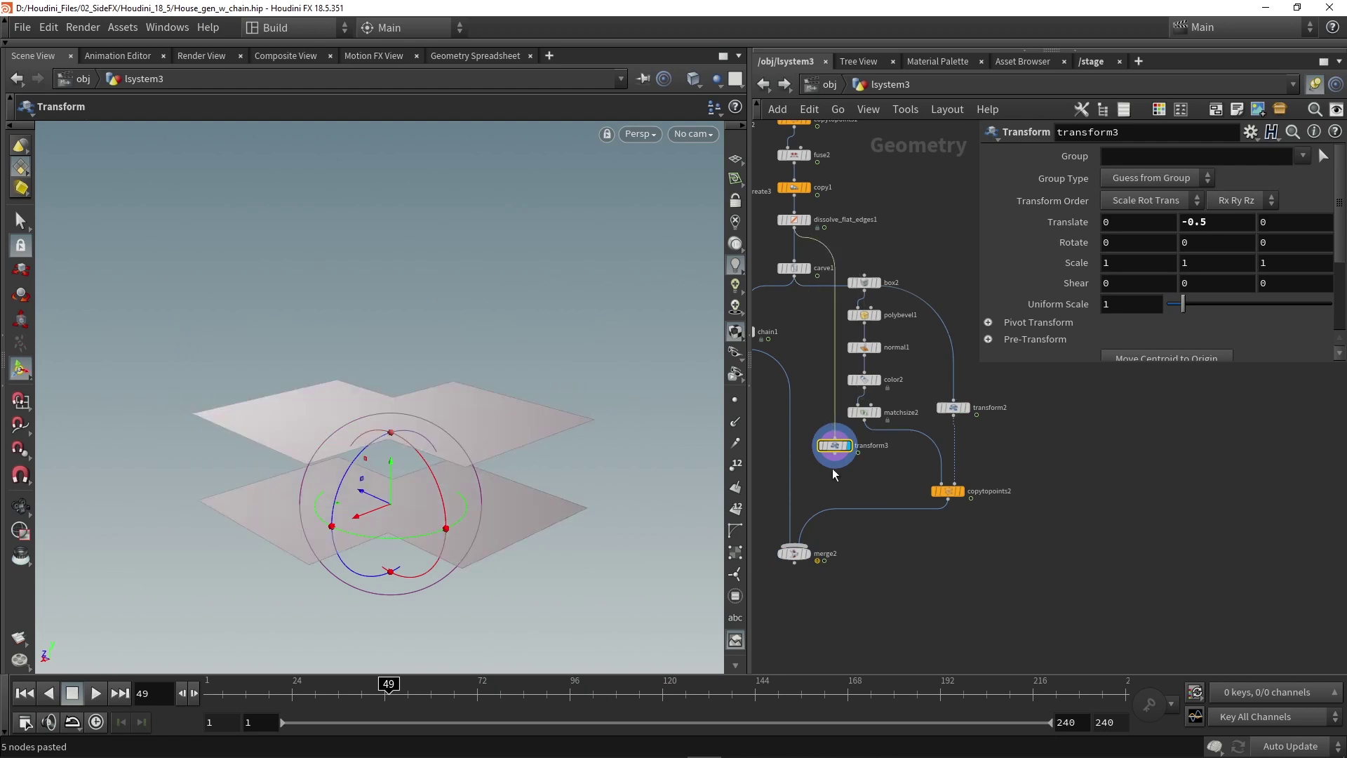
Step: Connect transform3 to merge2, display the merge, and raise the roof surfaces with a Y translation of 0.5
click(835, 455)
click(794, 546)
click(807, 553)
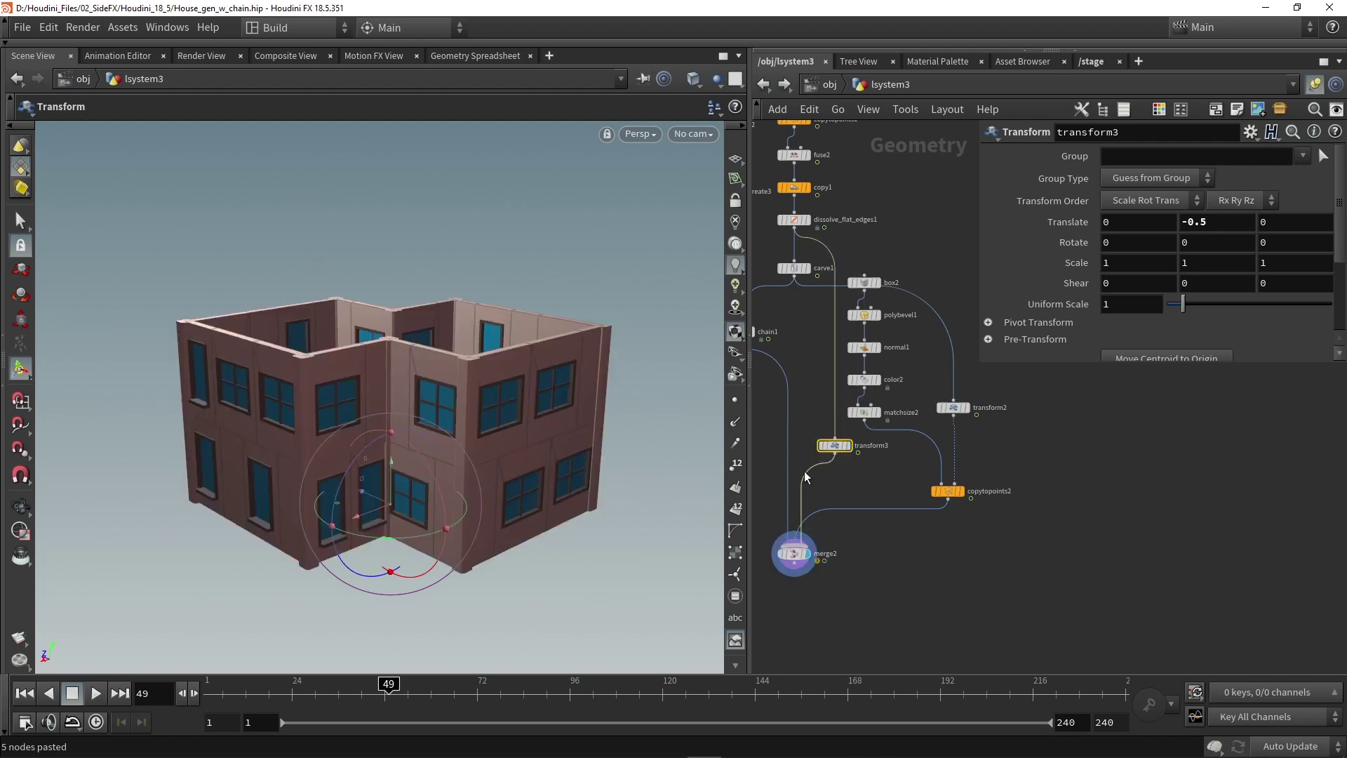
drag(390, 475, 394, 378)
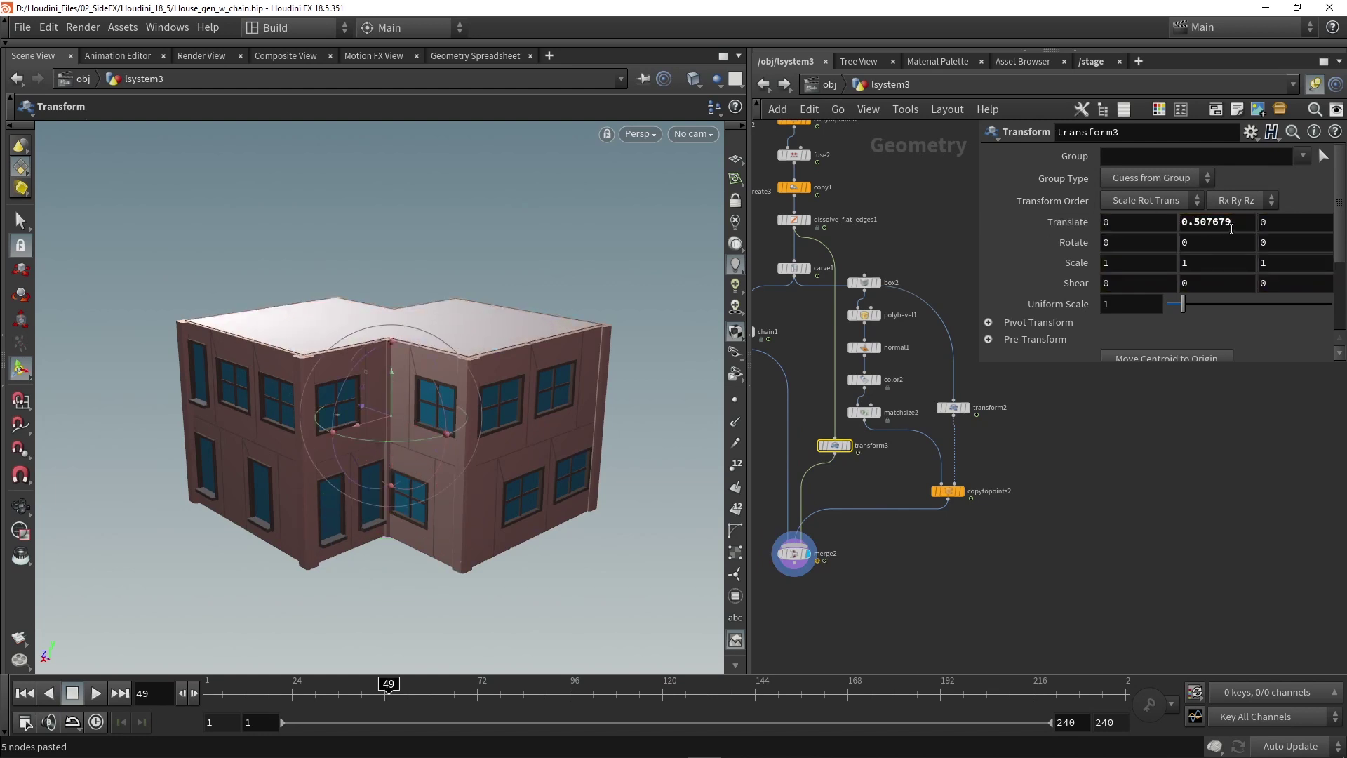
key(BackSpace)
key(Return)
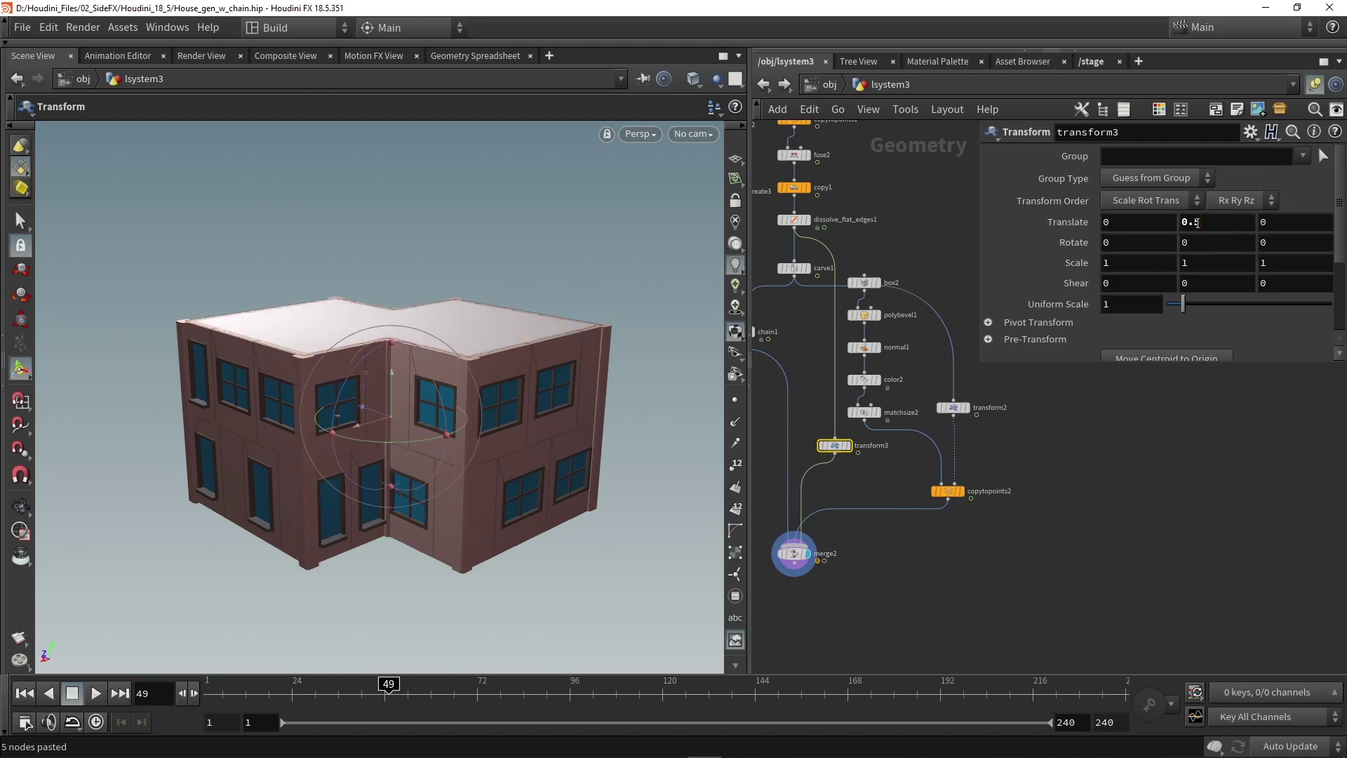
Step: Examine the roofed house from several sides and compare its generated variations by scrubbing the timeline through frames 68 and 138
alt+right_drag(586, 457, 550, 433)
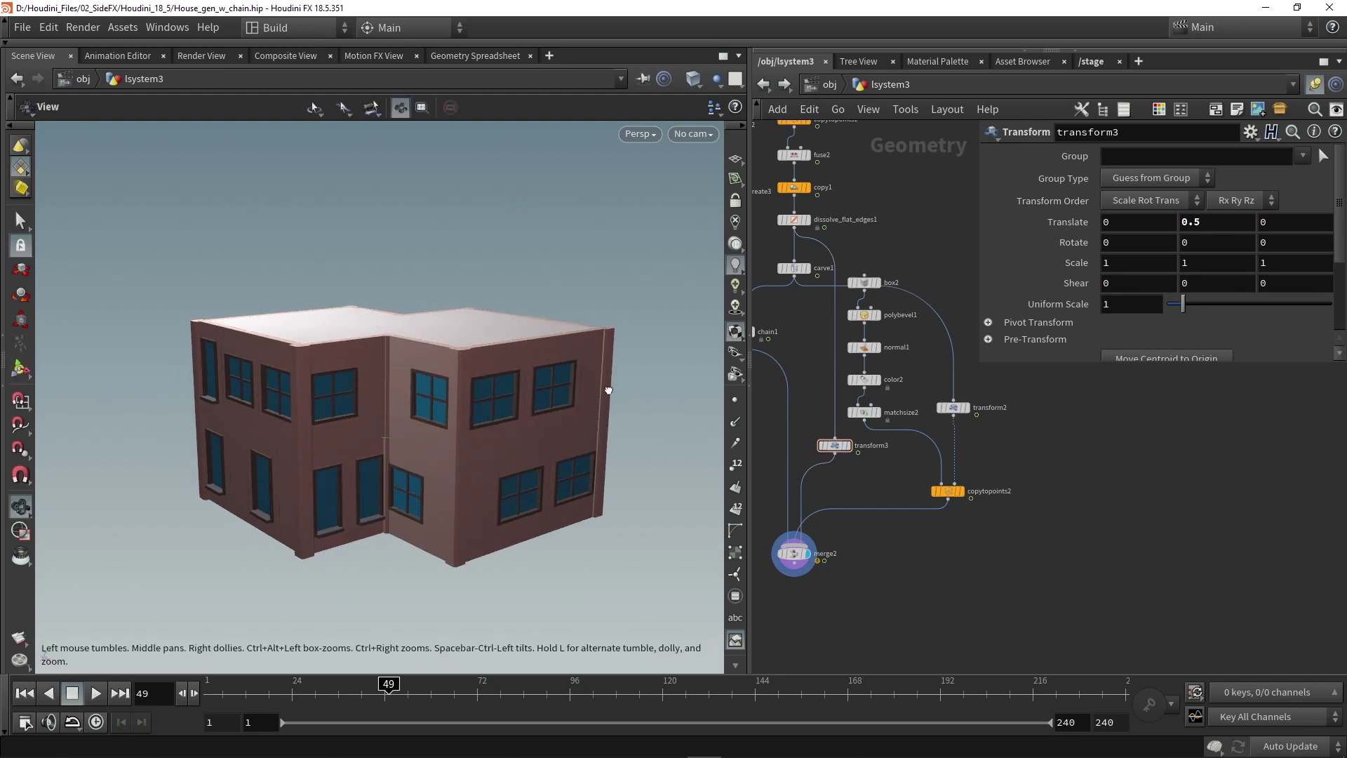
alt+drag(608, 390, 541, 367)
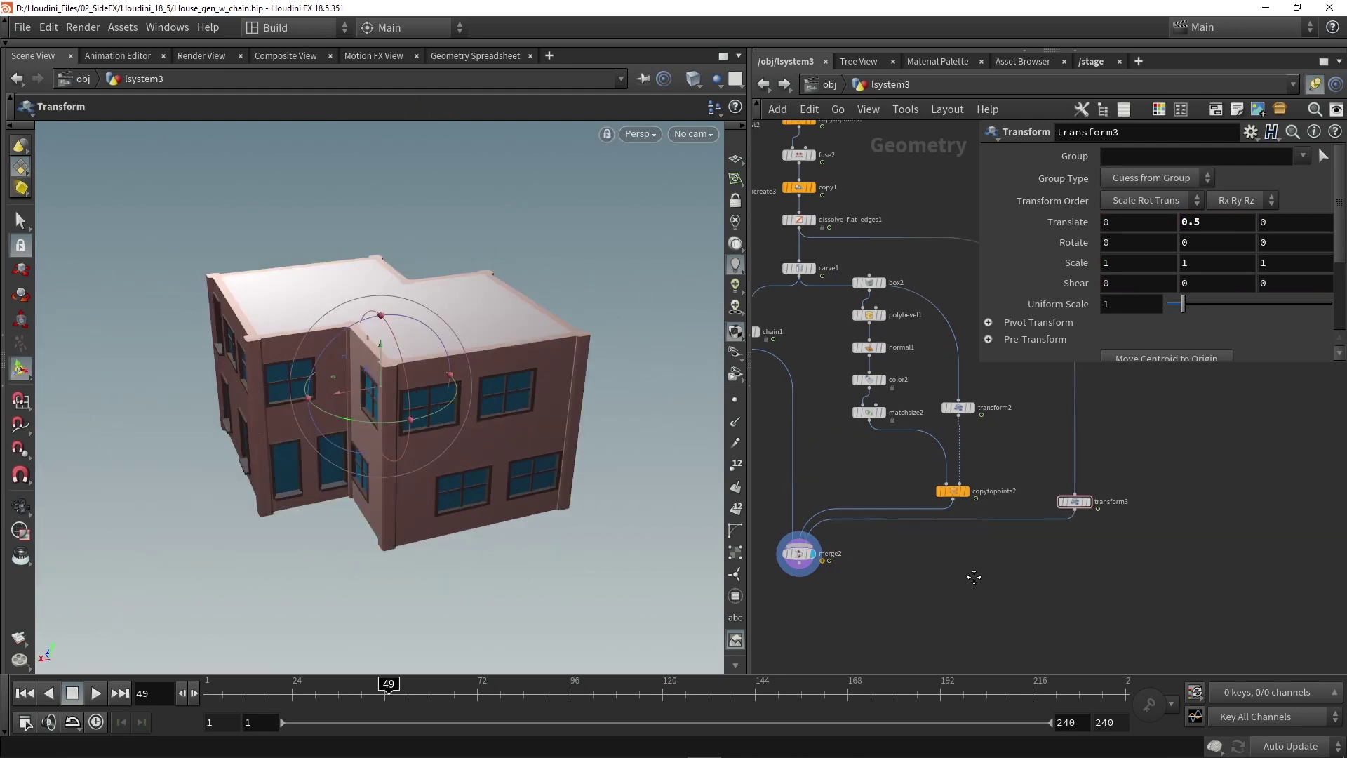
middle_drag(971, 577, 1008, 574)
scroll(1009, 574, down, 1)
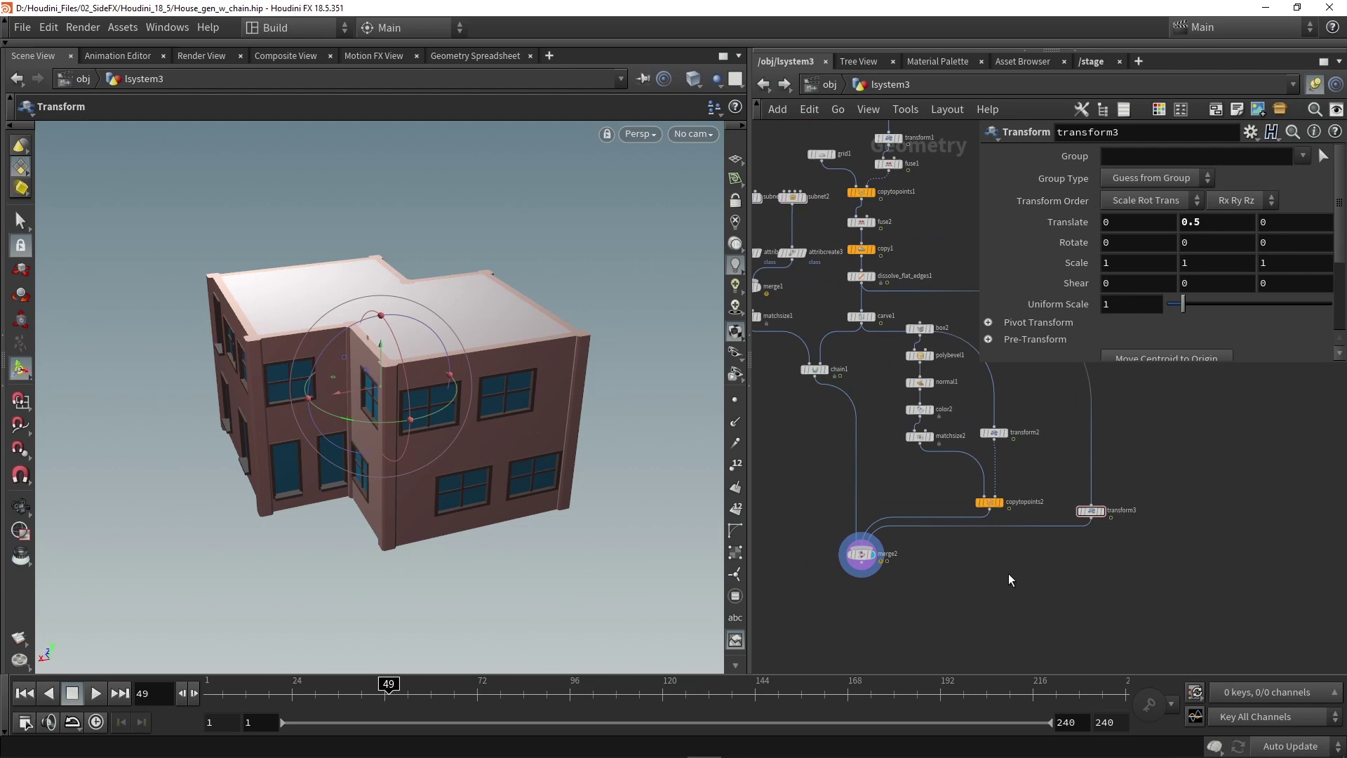
drag(295, 693, 343, 681)
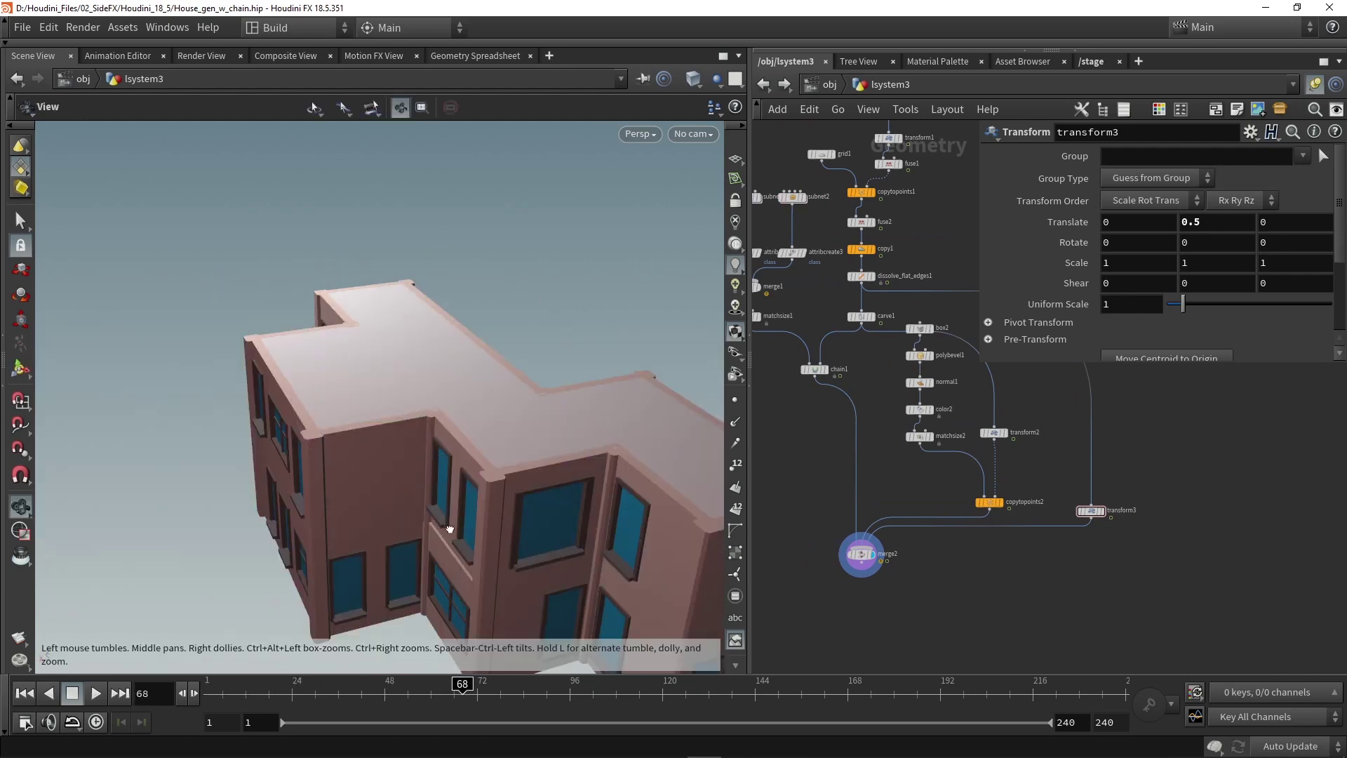
key(Escape)
drag(511, 470, 538, 504)
key(t)
key(Escape)
key(t)
key(Escape)
key(t)
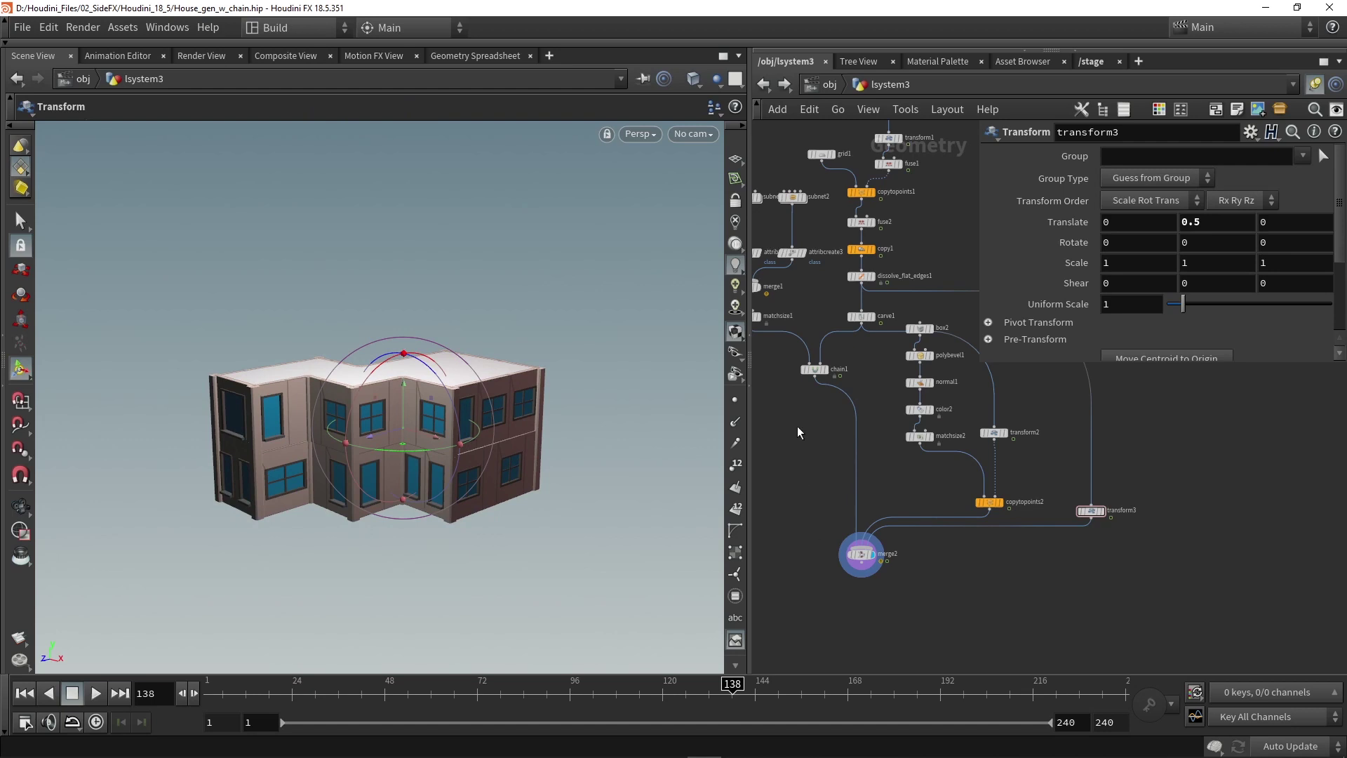
middle_drag(797, 426, 1014, 569)
middle_drag(892, 396, 810, 443)
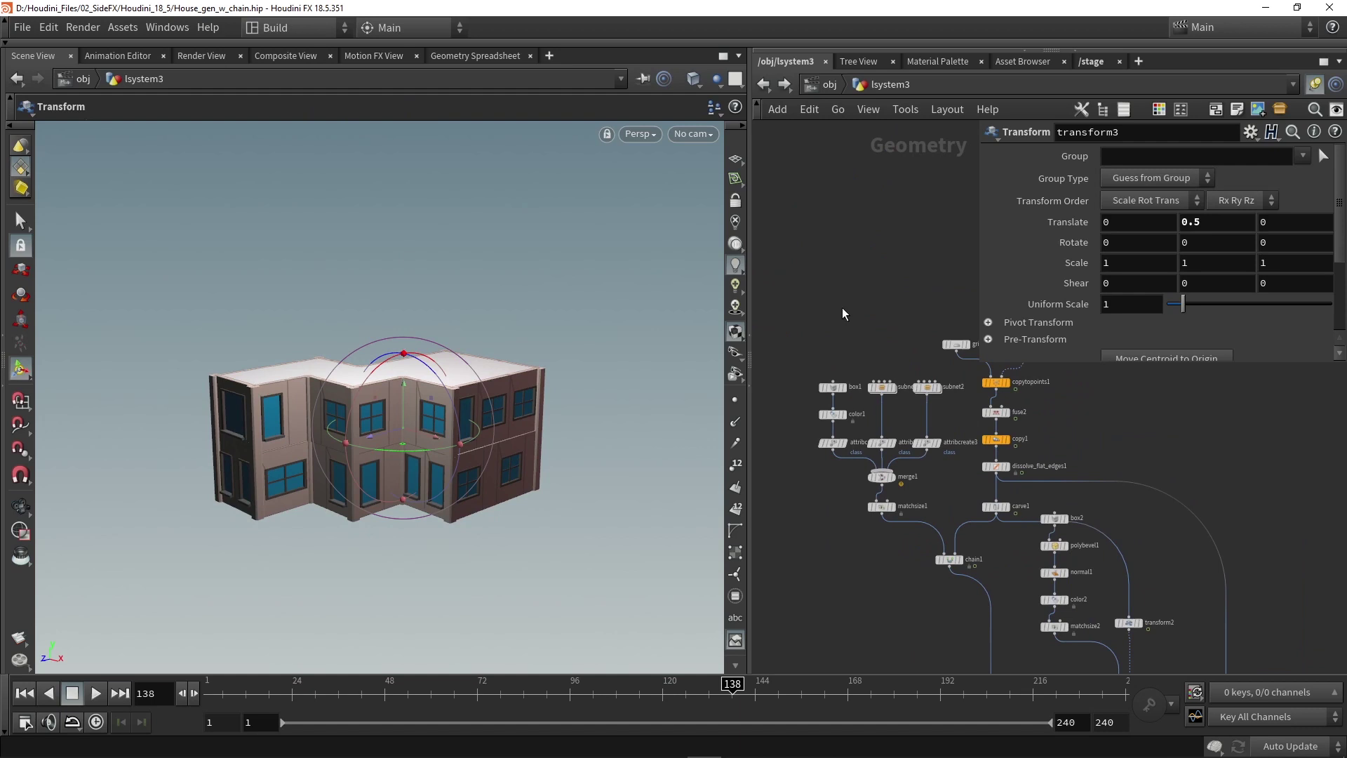
scroll(842, 313, down, 2)
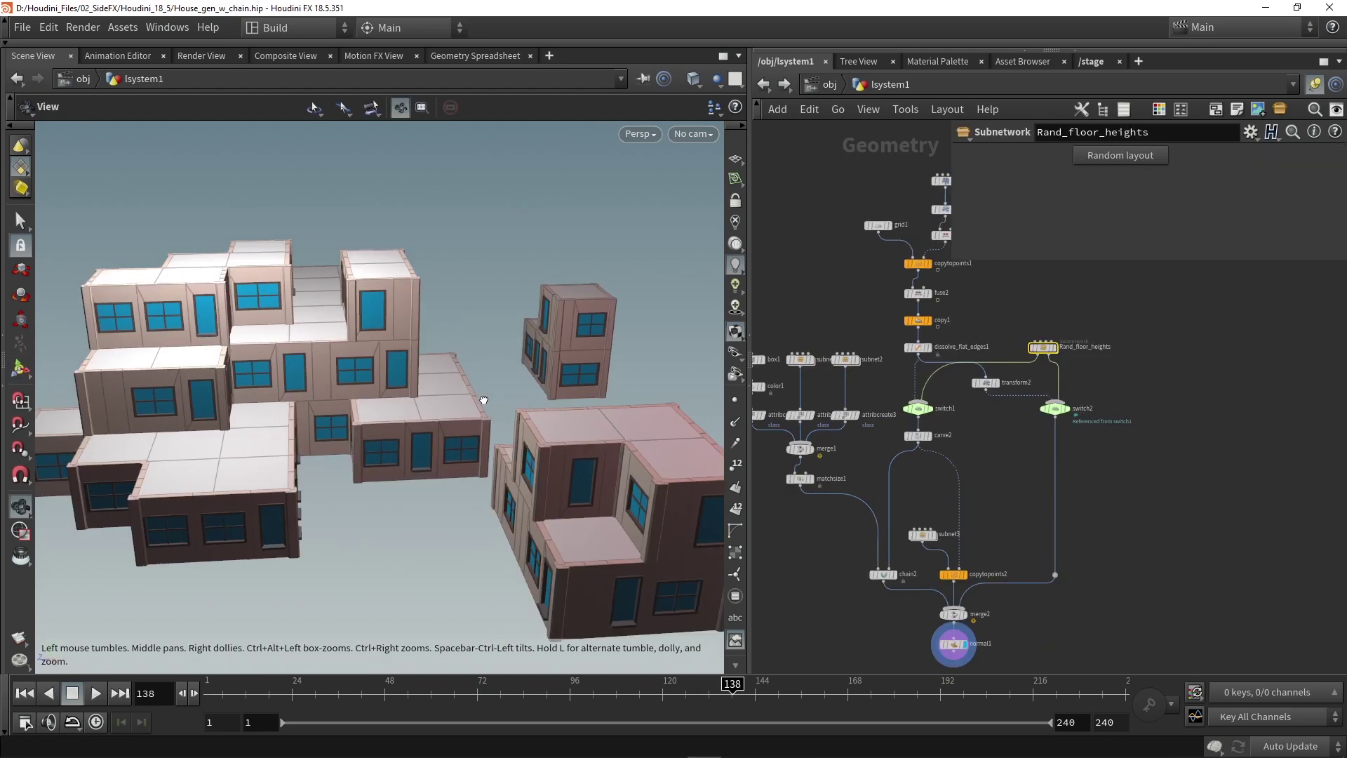
Step: Generate a series of random layouts with the Rand_floor_heights subnetwork in lsystem1 and compare the resulting multi-storey buildings
drag(482, 391, 489, 430)
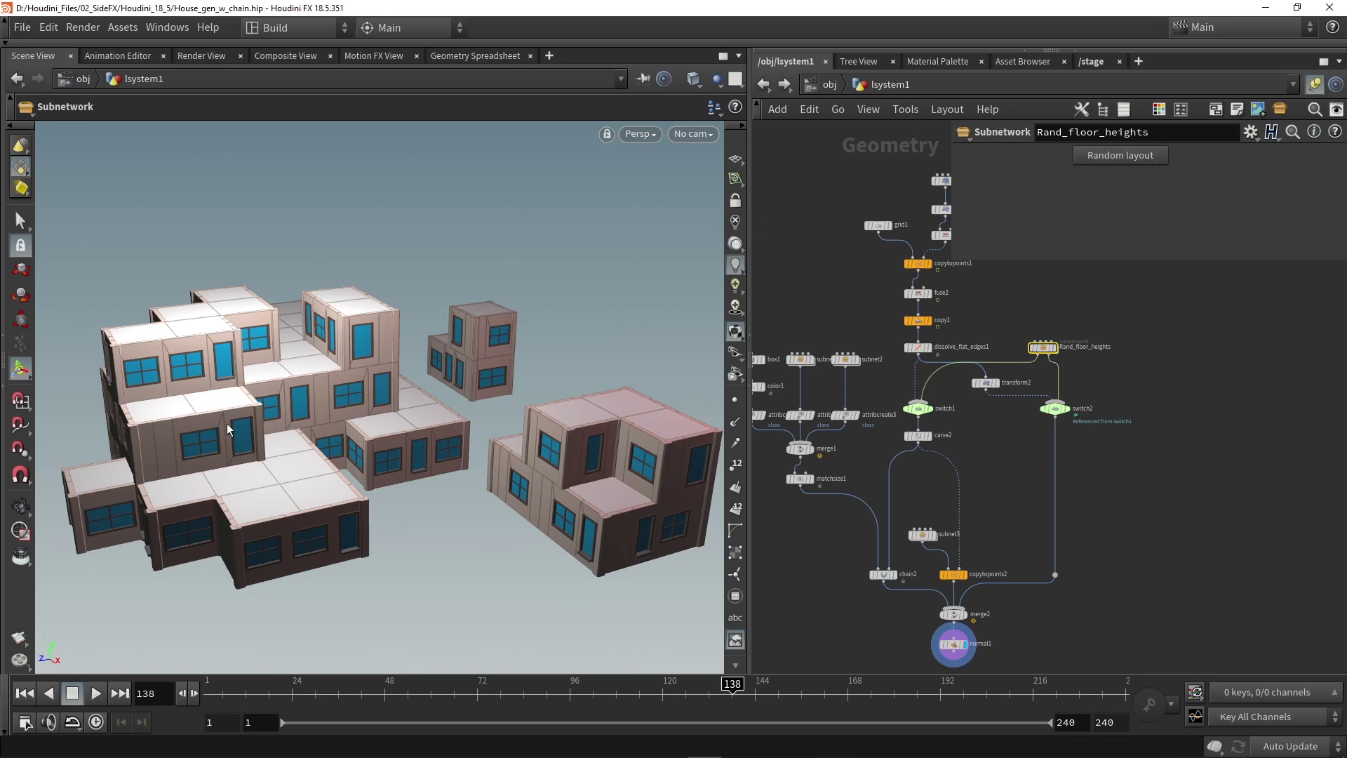
click(1102, 162)
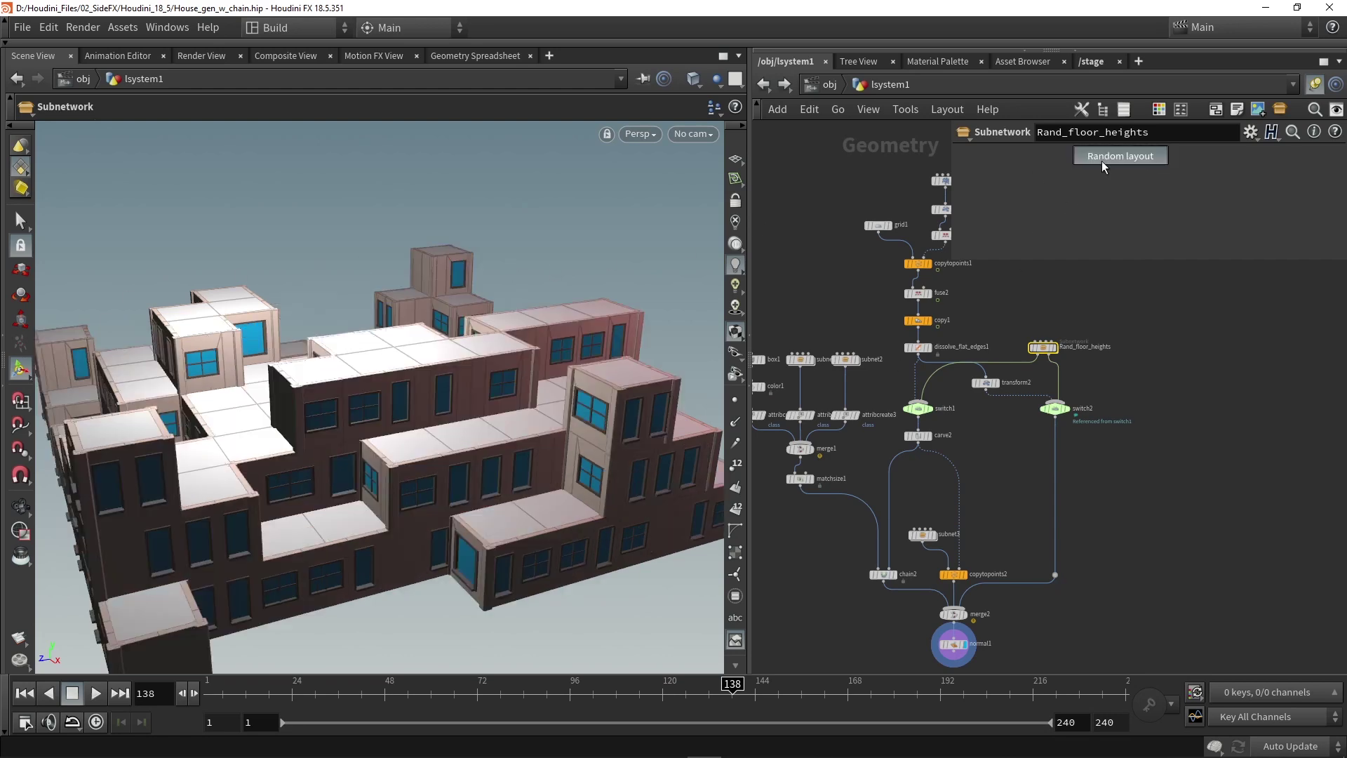
click(1102, 161)
click(1101, 161)
click(1102, 162)
click(1102, 161)
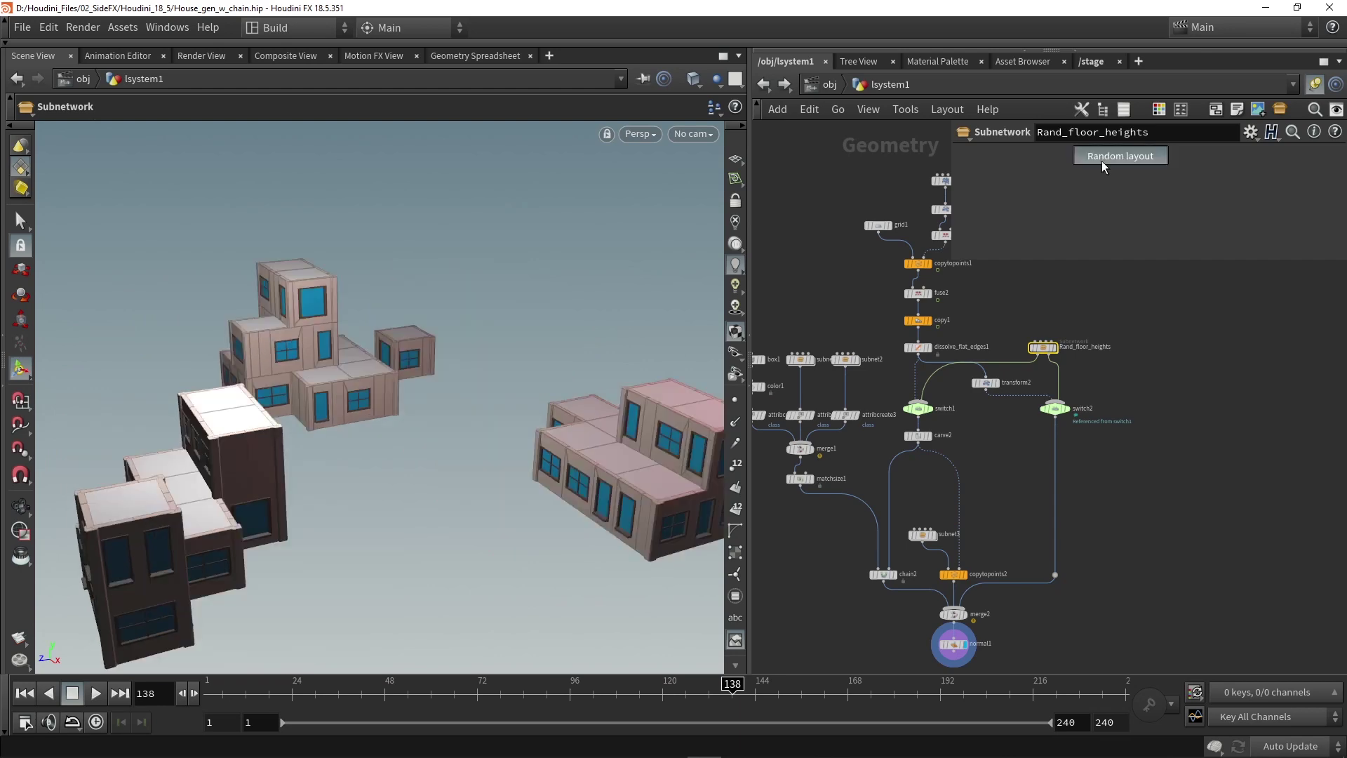
click(1101, 161)
click(1102, 162)
click(1101, 162)
click(1101, 161)
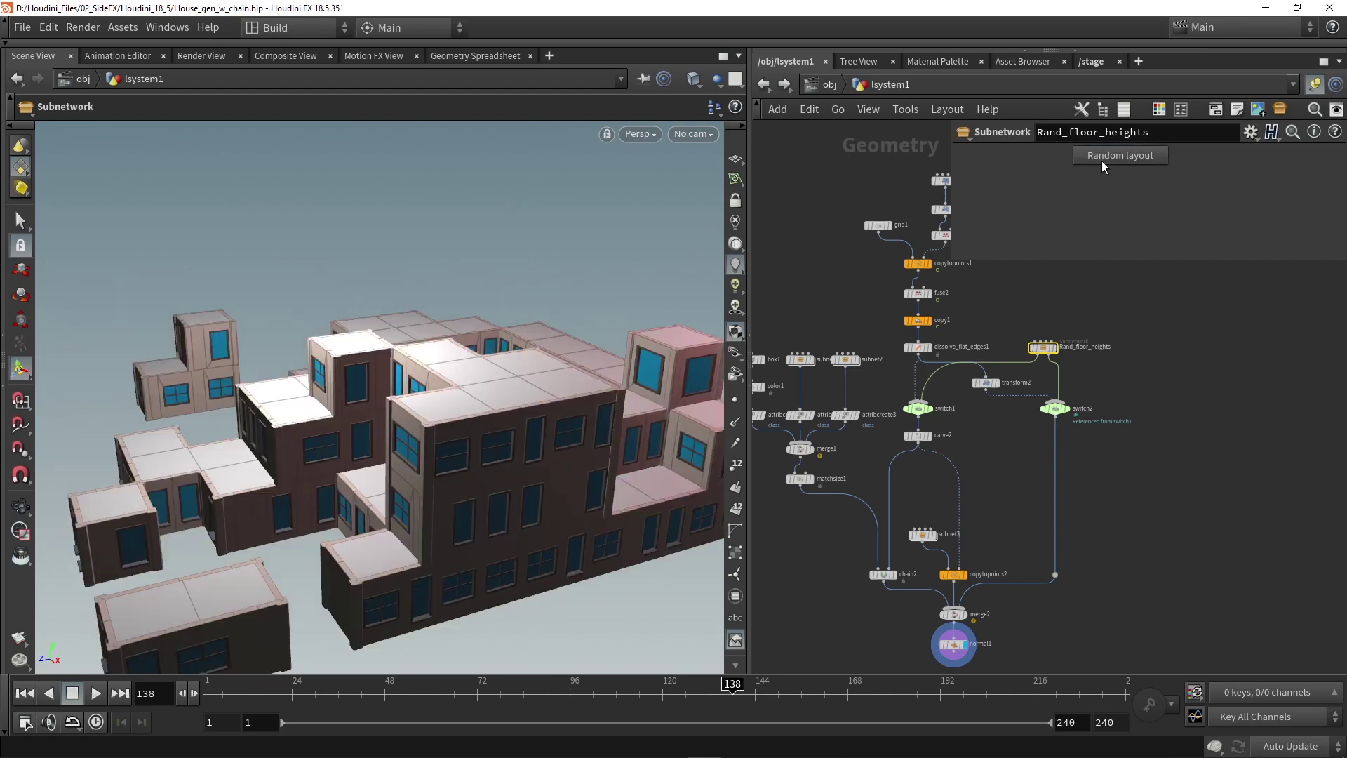
click(1101, 161)
click(1102, 161)
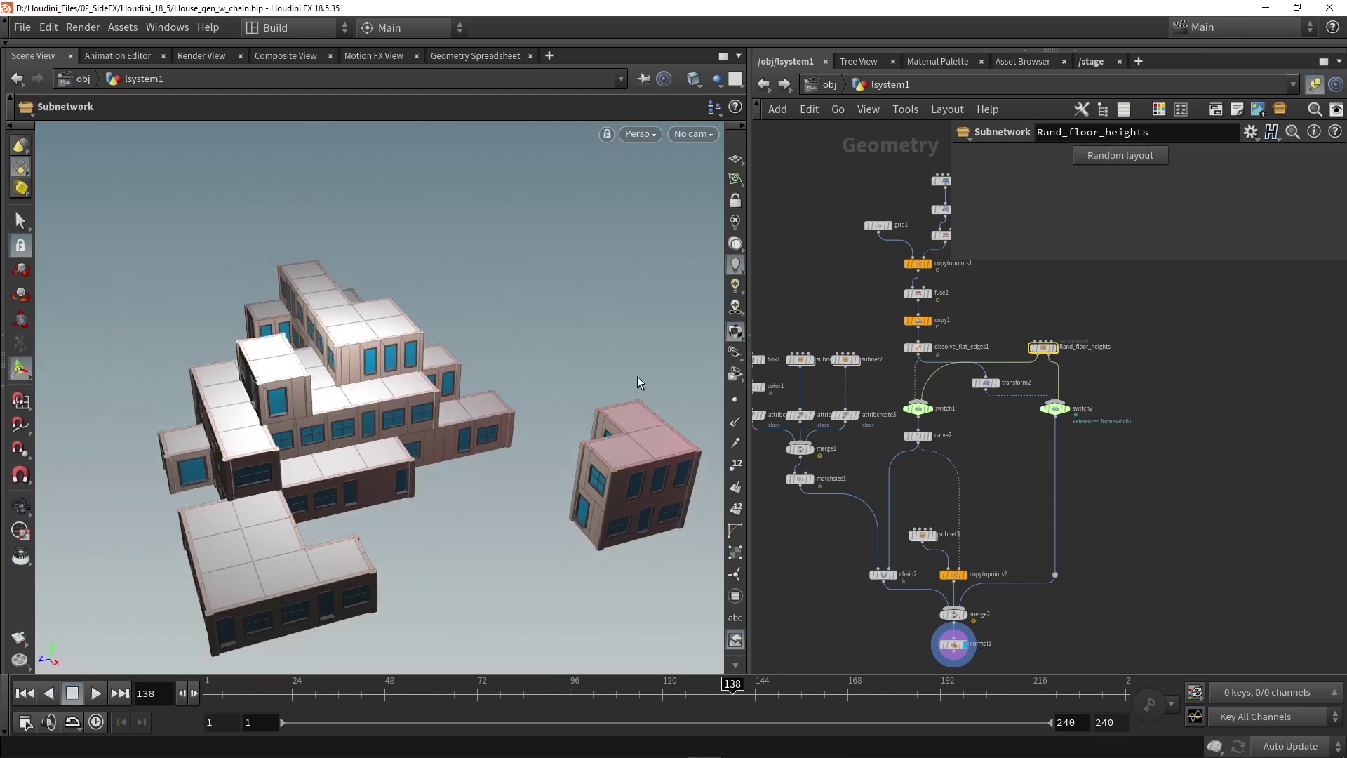
Step: Display the Rand_floor_heights subnetwork's output and generate several new random layouts to inspect the stacked floor footprints
click(1056, 348)
alt+drag(453, 403, 442, 373)
alt+drag(373, 437, 354, 365)
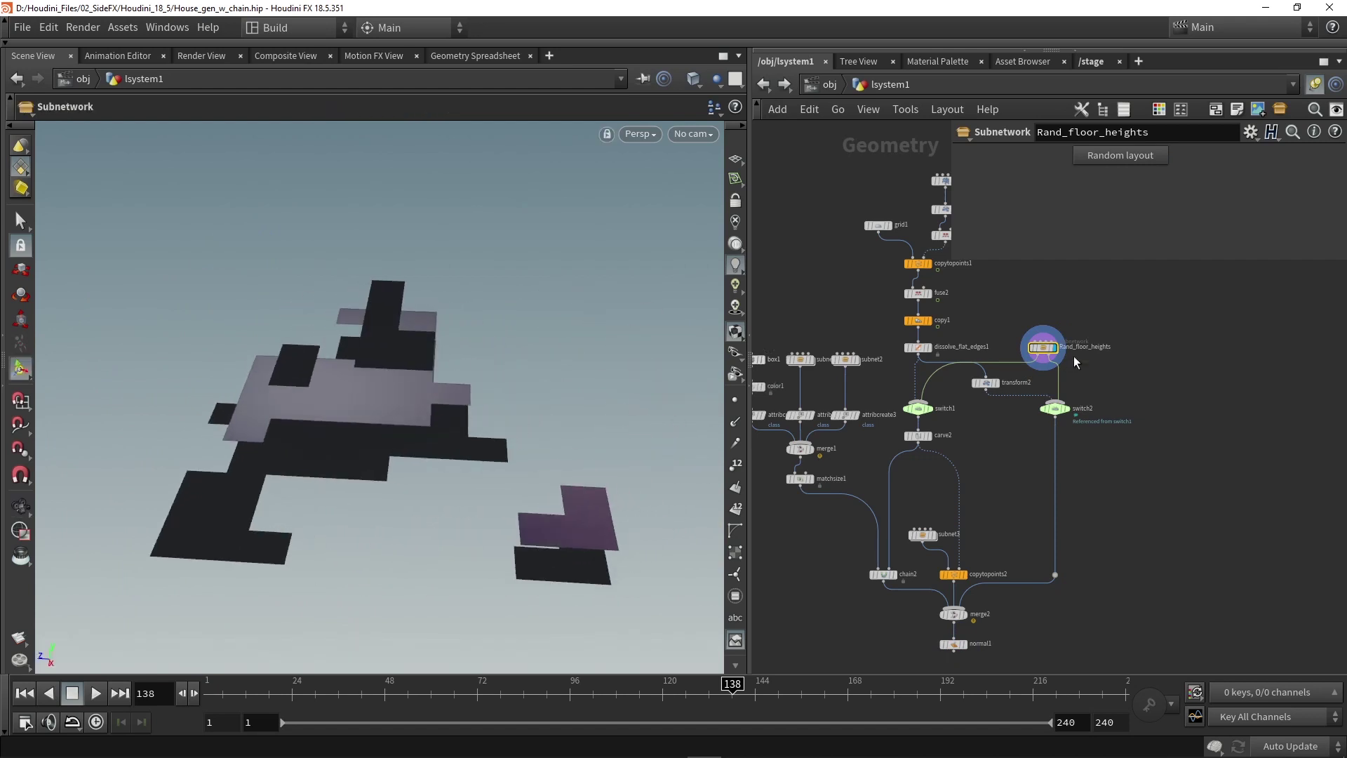
click(1101, 163)
click(1100, 163)
click(1101, 162)
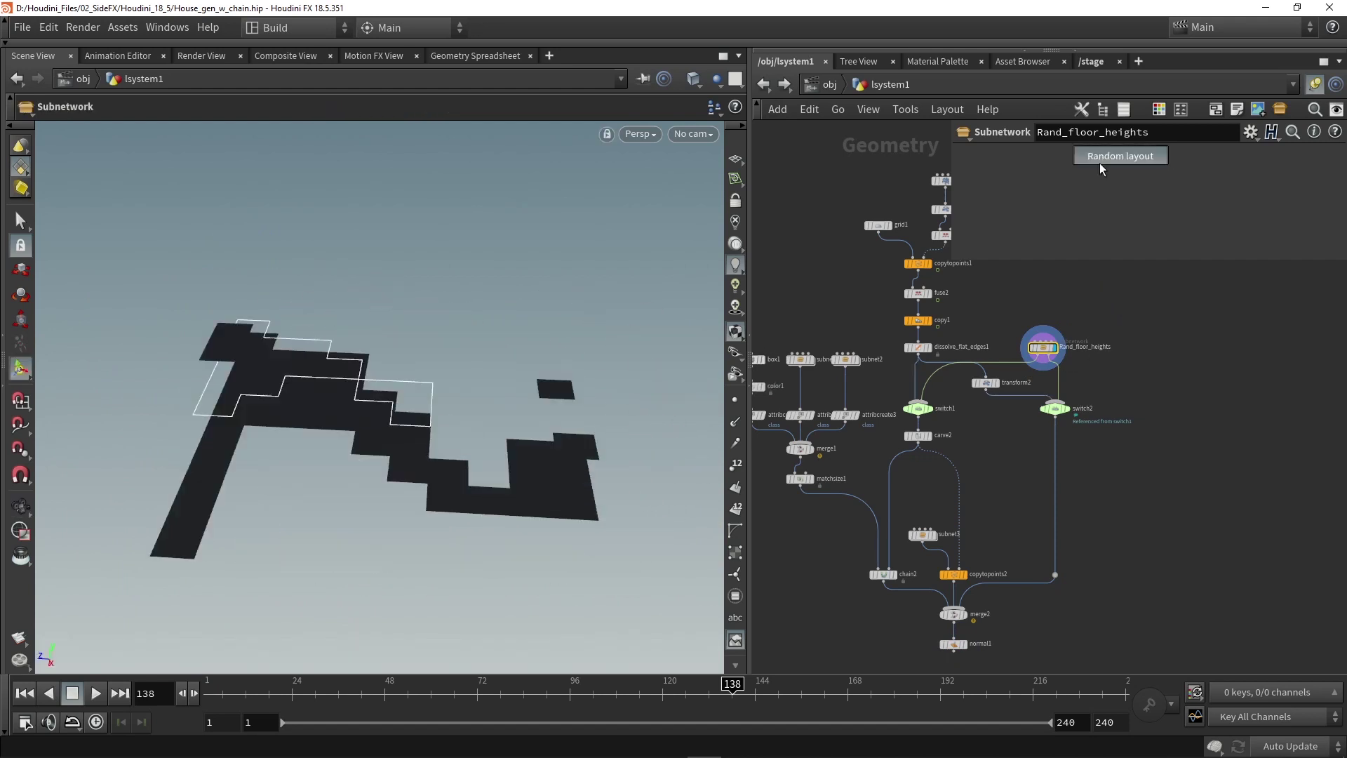
click(1100, 163)
click(1100, 162)
click(1101, 162)
alt+drag(562, 363, 494, 339)
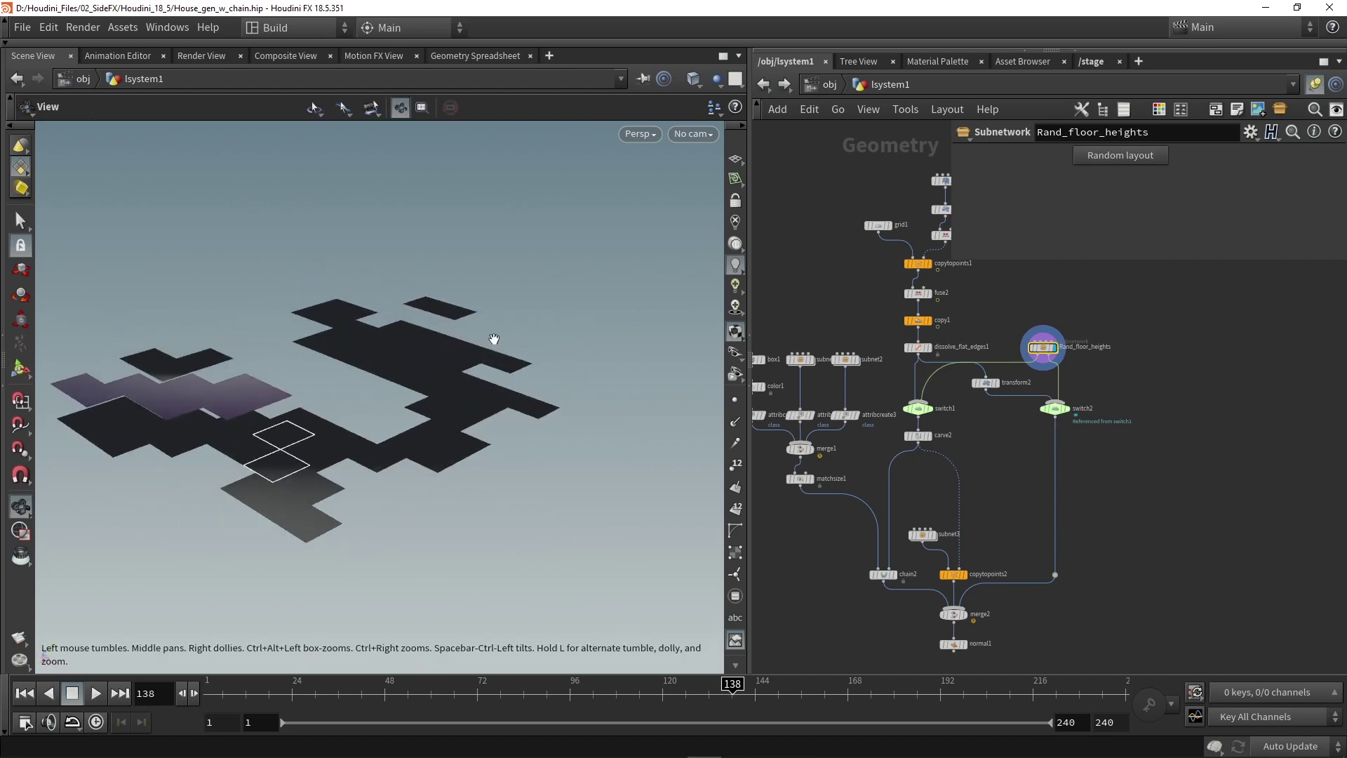
key(Return)
Step: Display the normal1 node and view the complete buildings for the current random layout from another angle
click(966, 644)
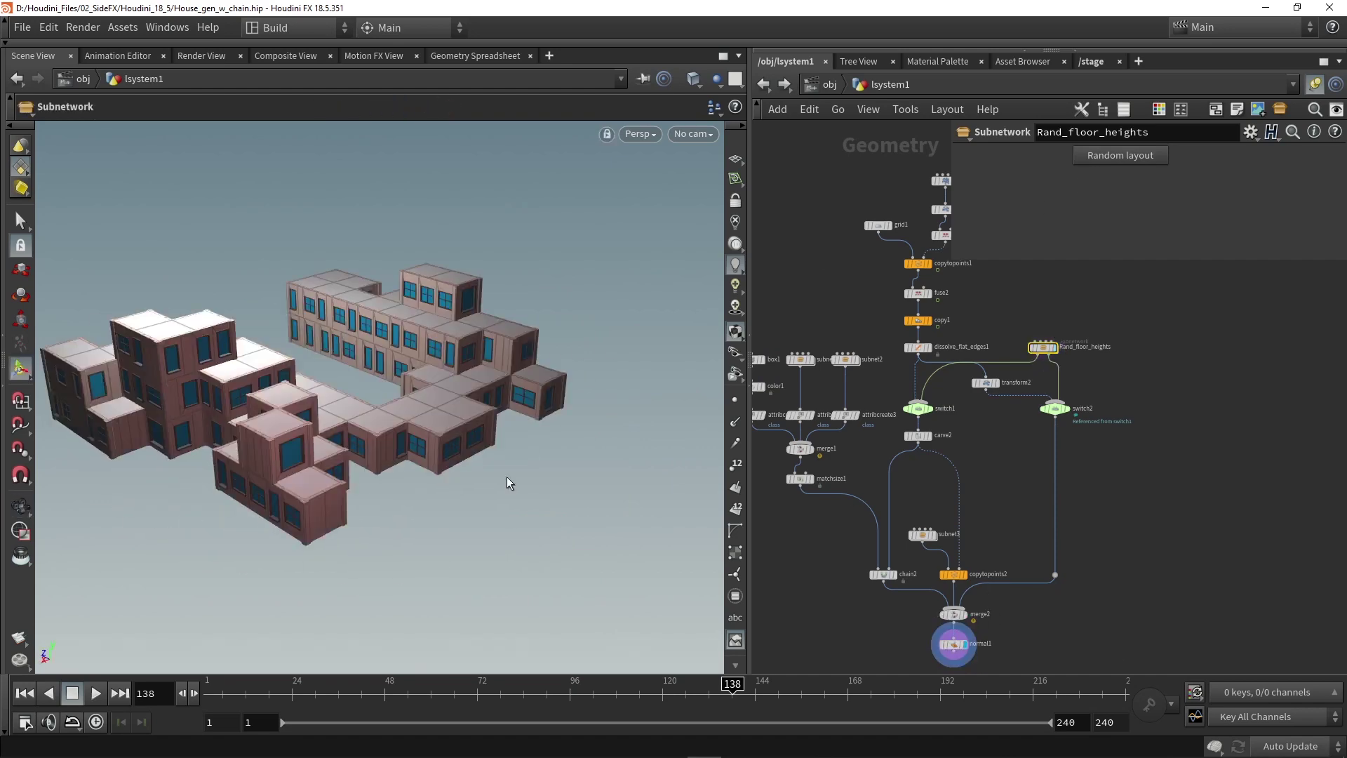
alt+drag(485, 469, 546, 460)
key(Return)
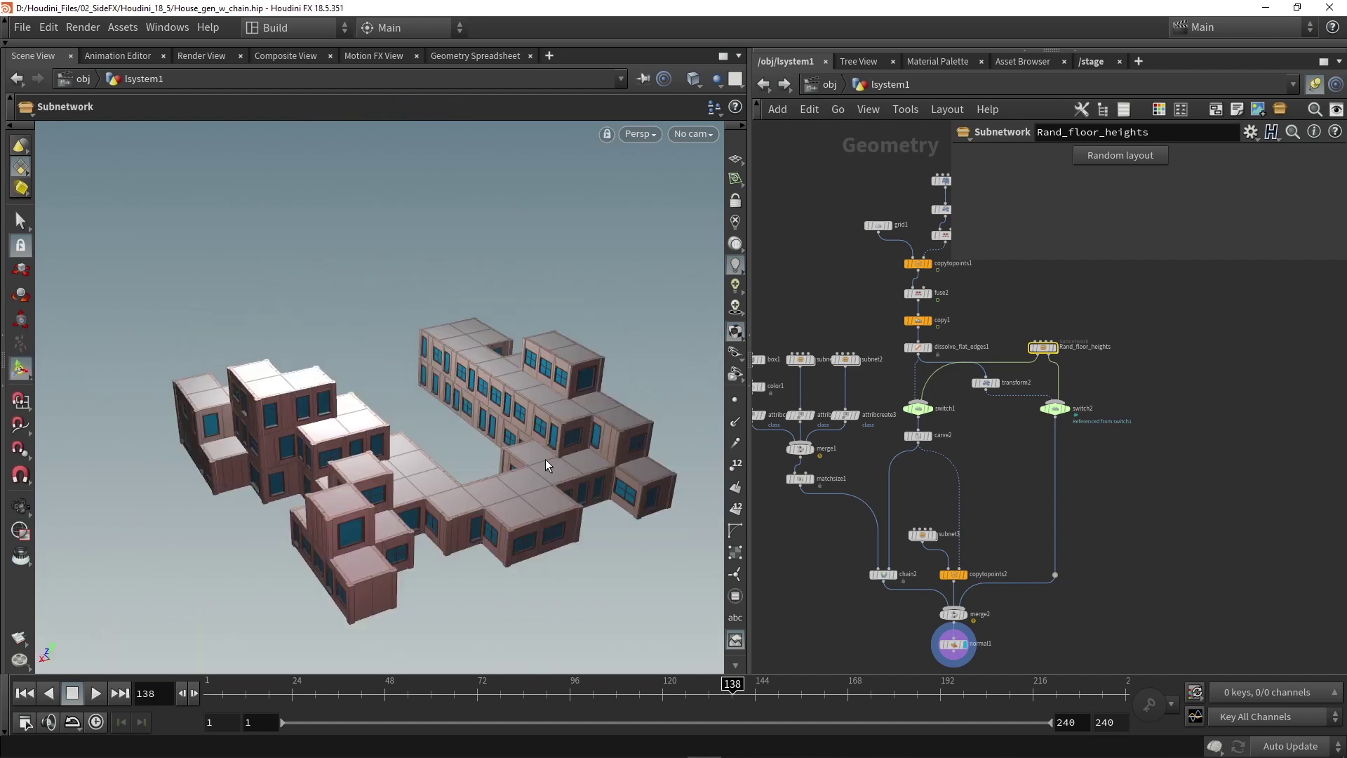